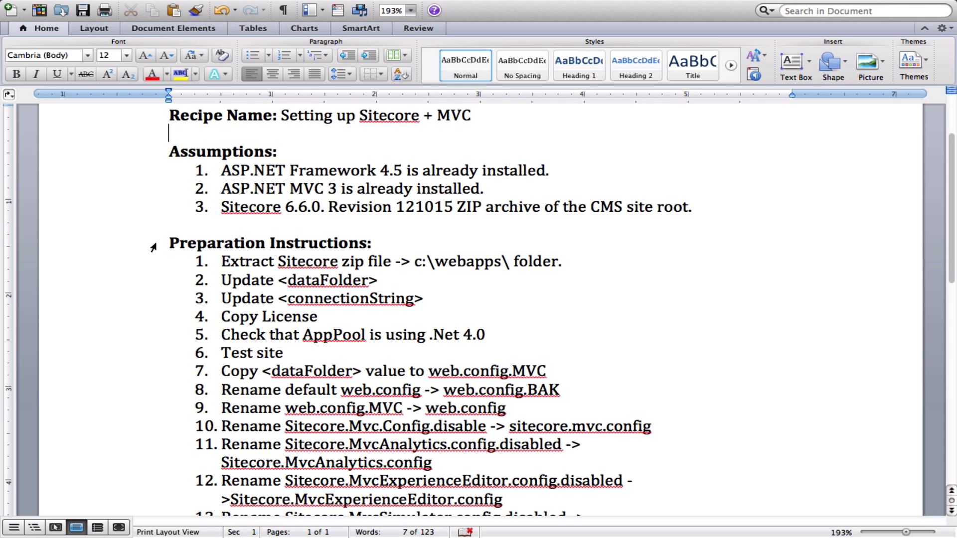
Copy the Sitecore 6.6.0 rev. 121015 folder (7,727 files, 443.4 M) into c:\webapps\.
scroll(154, 247, "down", 2)
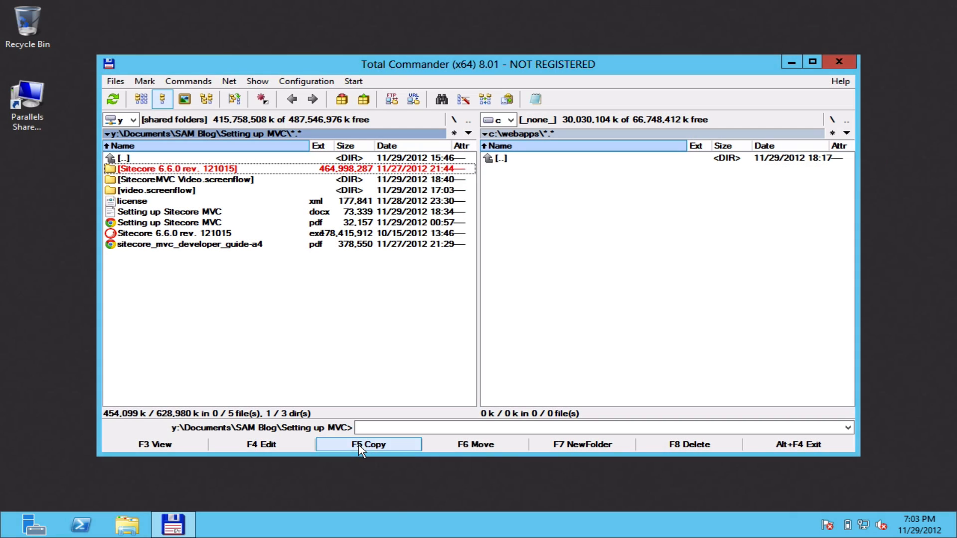
left_click(359, 445)
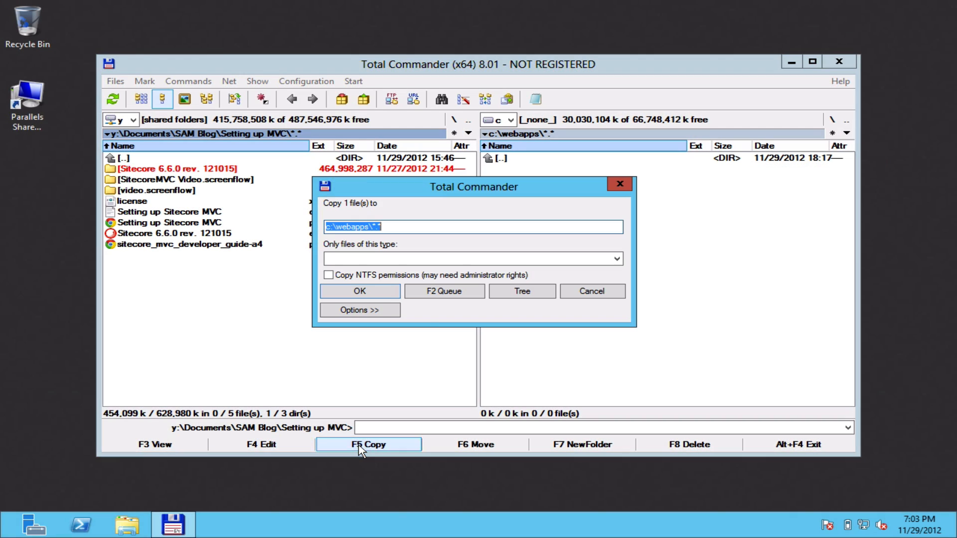
left_click(362, 292)
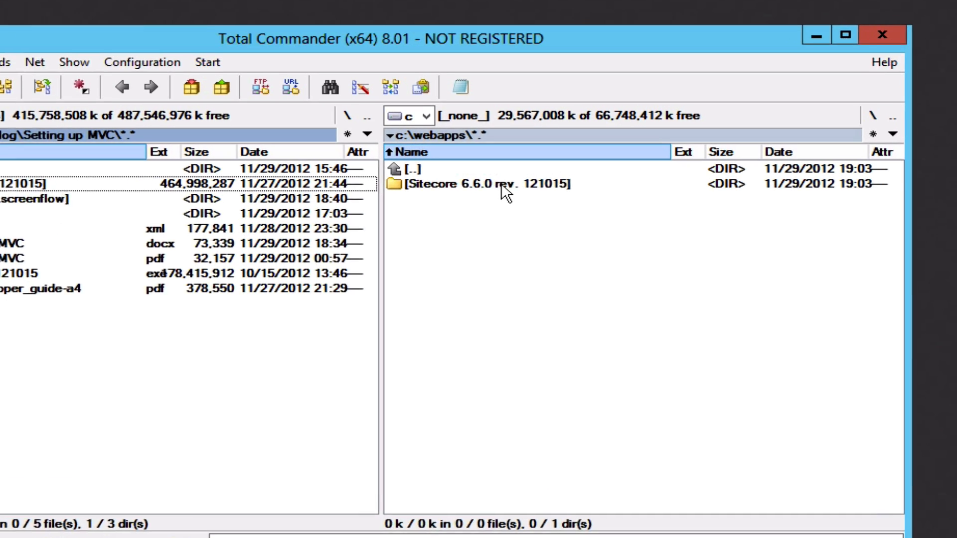
left_click(564, 168)
Rename the copied Sitecore folder in c:\webapps to SitecoreMVC.
left_click(448, 194)
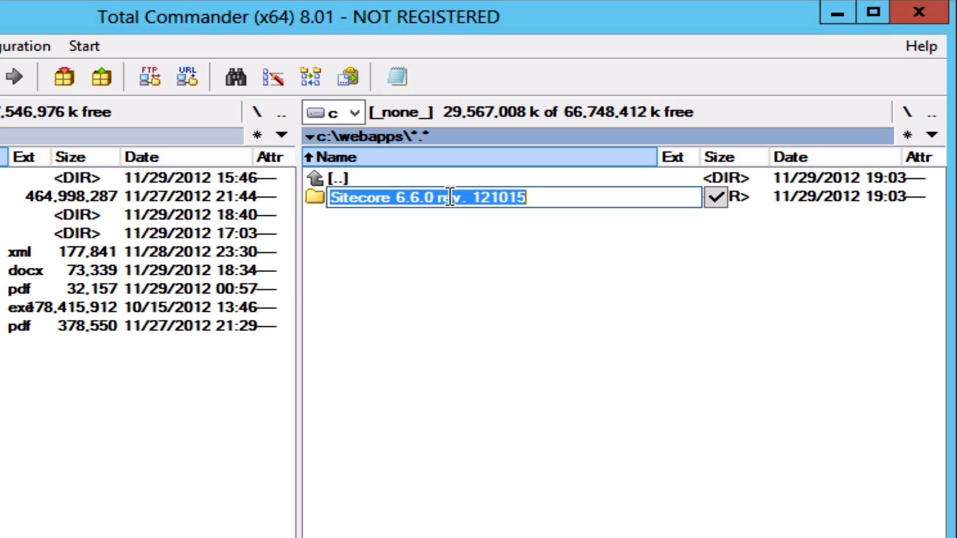
key("End")
key("BackSpace")
key("BackSpace")
key("BackSpace")
key("BackSpace")
key("BackSpace")
key("BackSpace")
key("BackSpace")
key("BackSpace")
key("BackSpace")
key("BackSpace")
key("BackSpace")
key("BackSpace")
key("BackSpace")
key("BackSpace")
key("BackSpace")
key("BackSpace")
key("BackSpace")
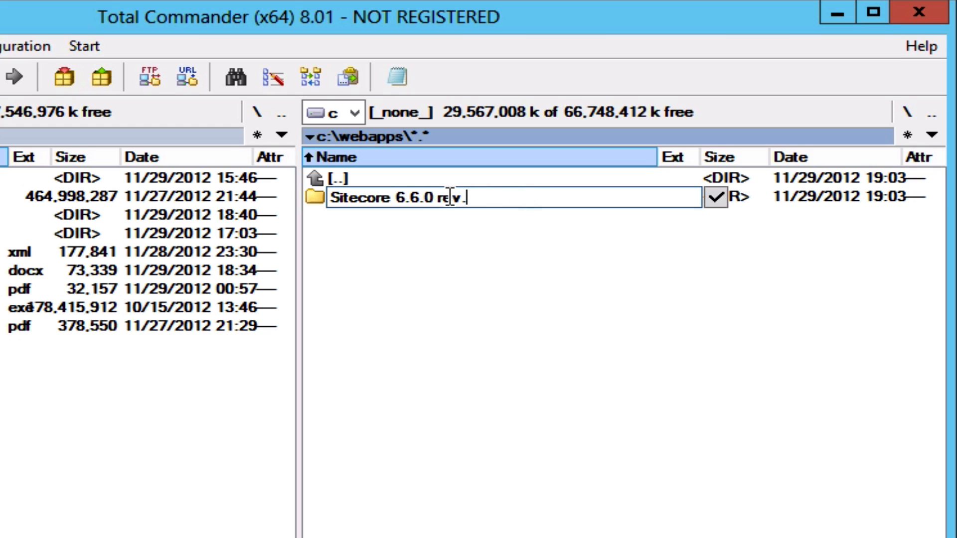
key("BackSpace")
type("MVC")
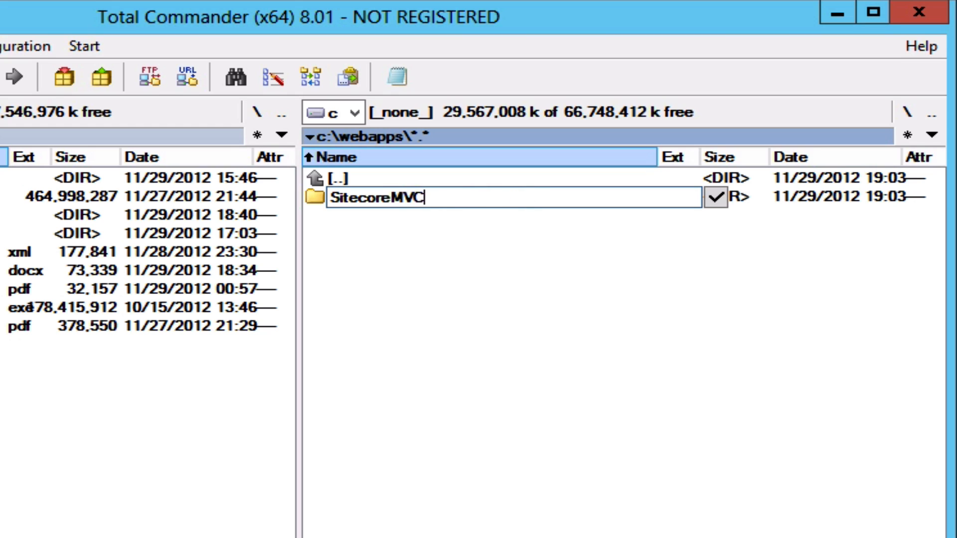
key("Return")
Look inside the Website, Databases and Data subfolders of SitecoreMVC, then return to c:\webapps.
double_click(349, 196)
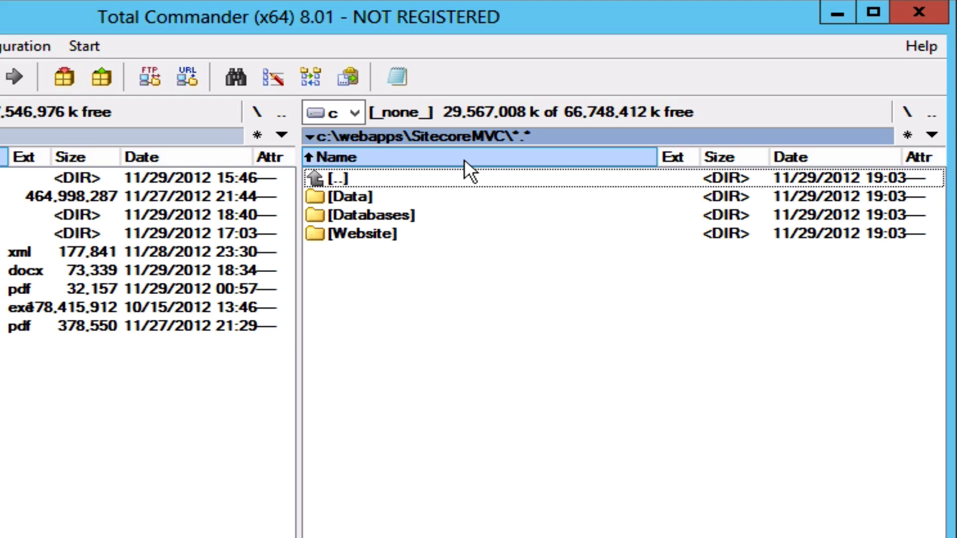
double_click(361, 230)
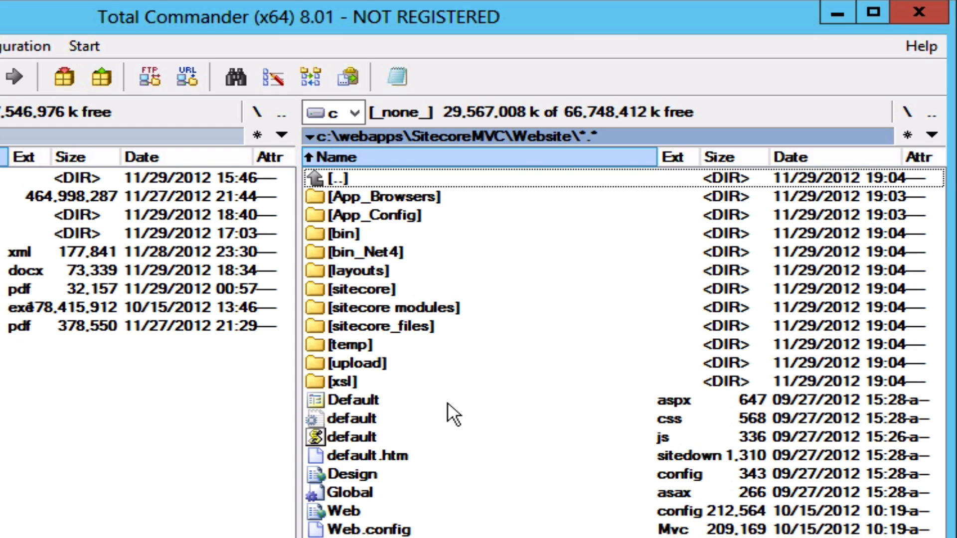
double_click(328, 177)
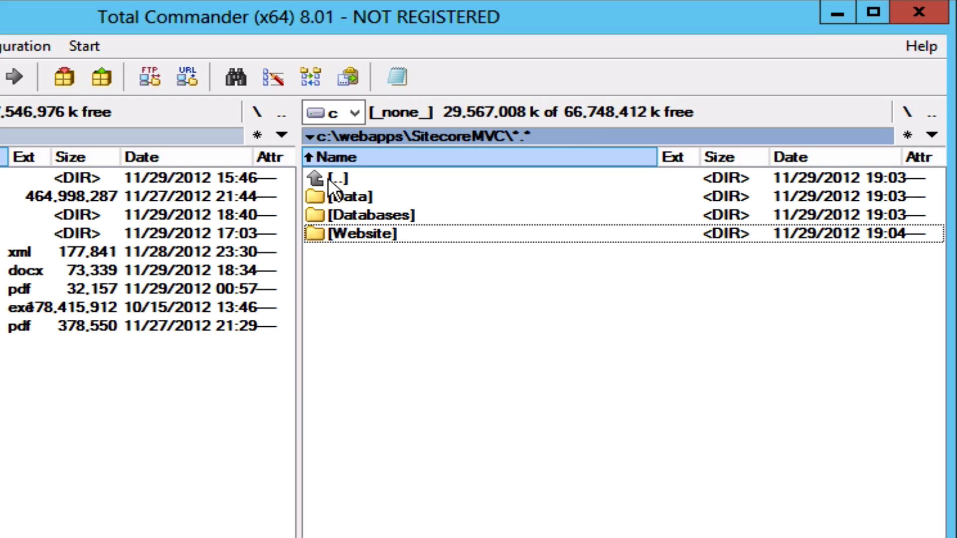
double_click(357, 217)
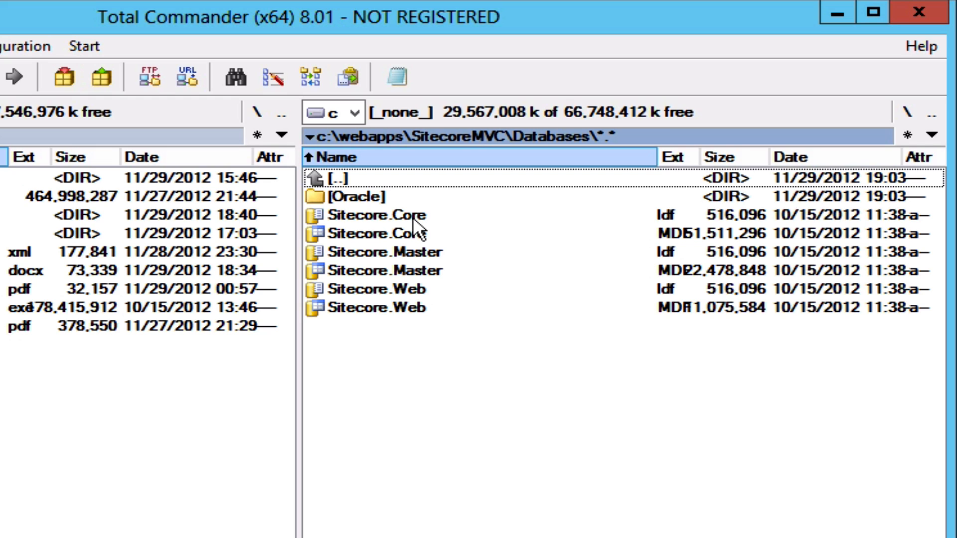
double_click(324, 177)
double_click(349, 195)
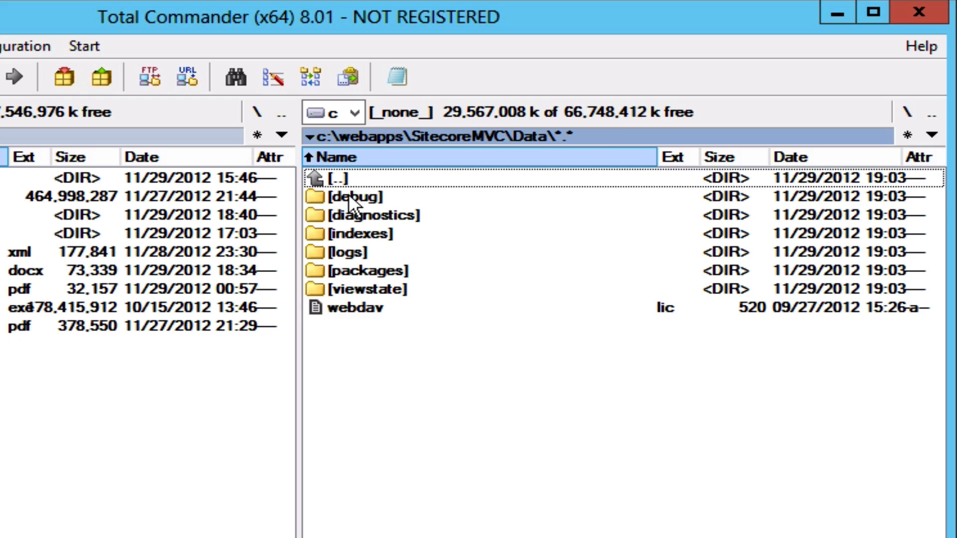
double_click(323, 178)
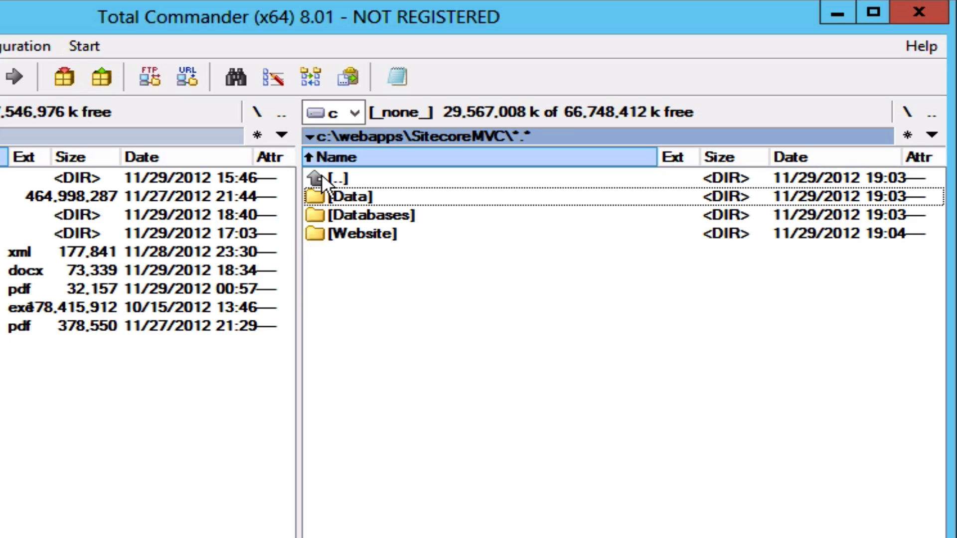
double_click(322, 177)
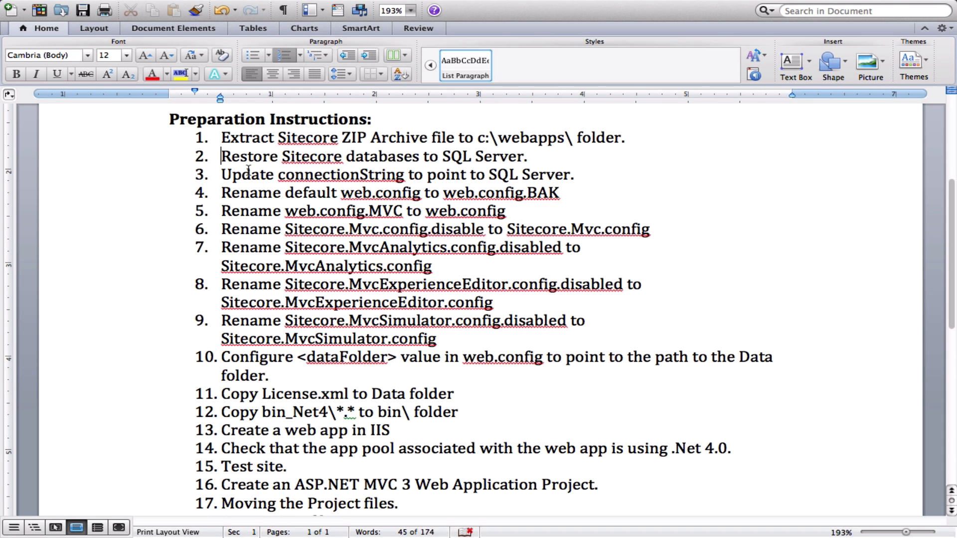
Leave the Word preparation guide and return to Total Commander on the desktop.
key("ctrl+Left")
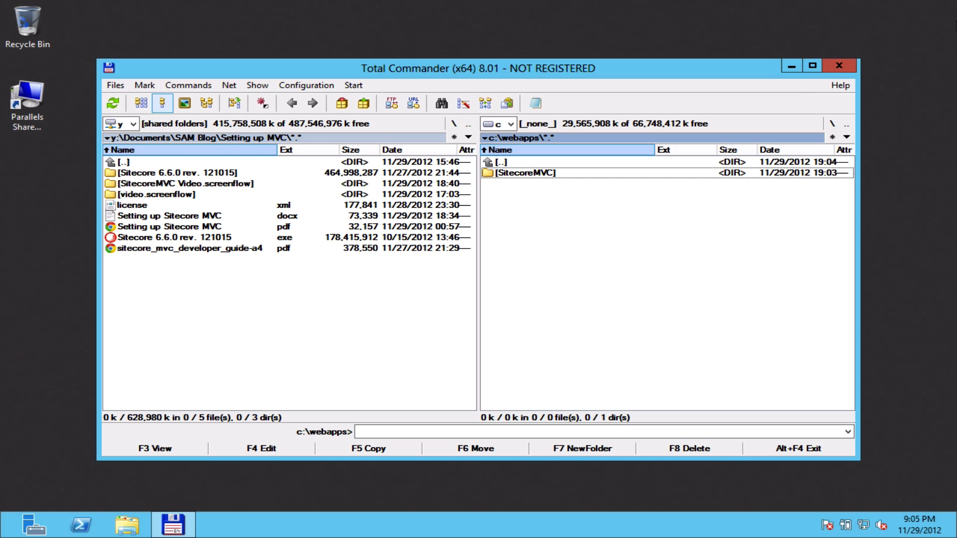
Search the apps for 'sql' to find SQL Server Management Studio.
mouse_move(954, 5)
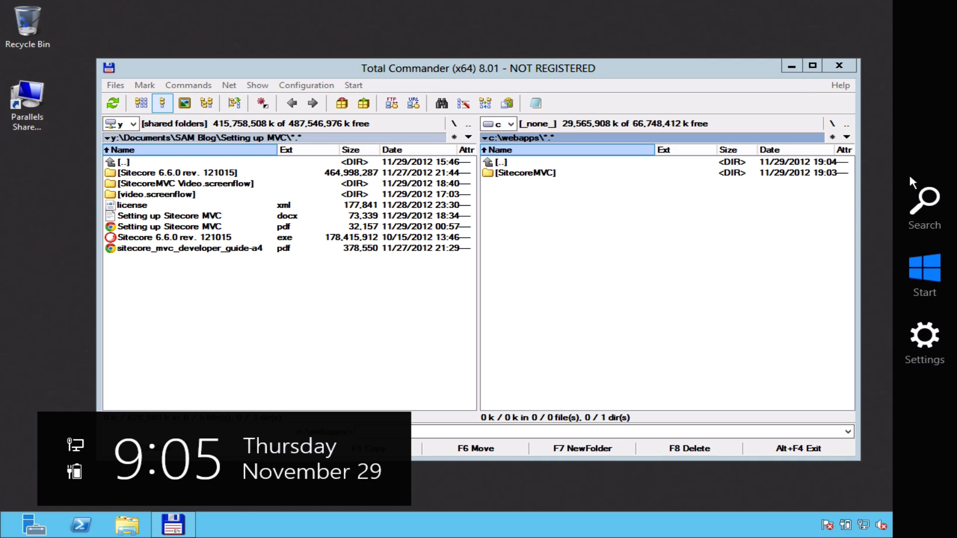
left_click(923, 195)
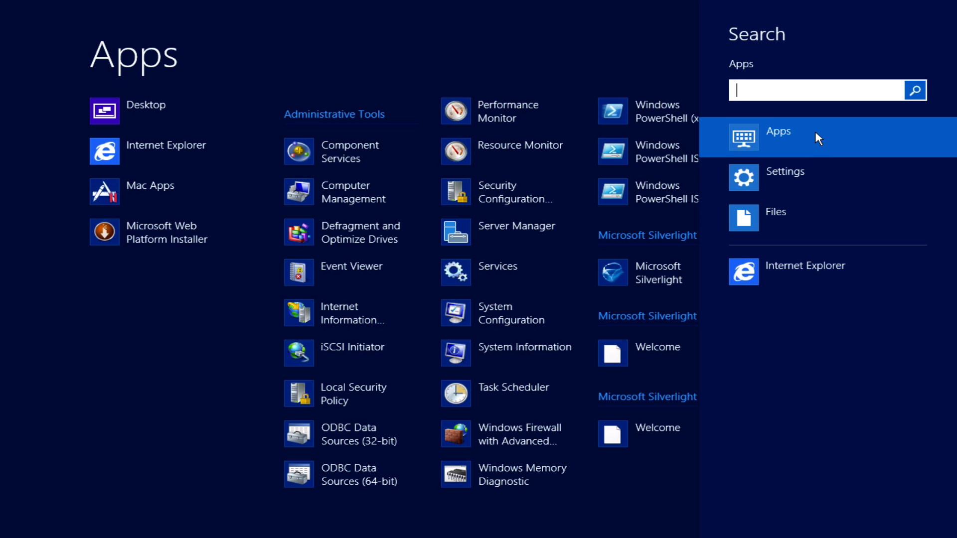
type("sql")
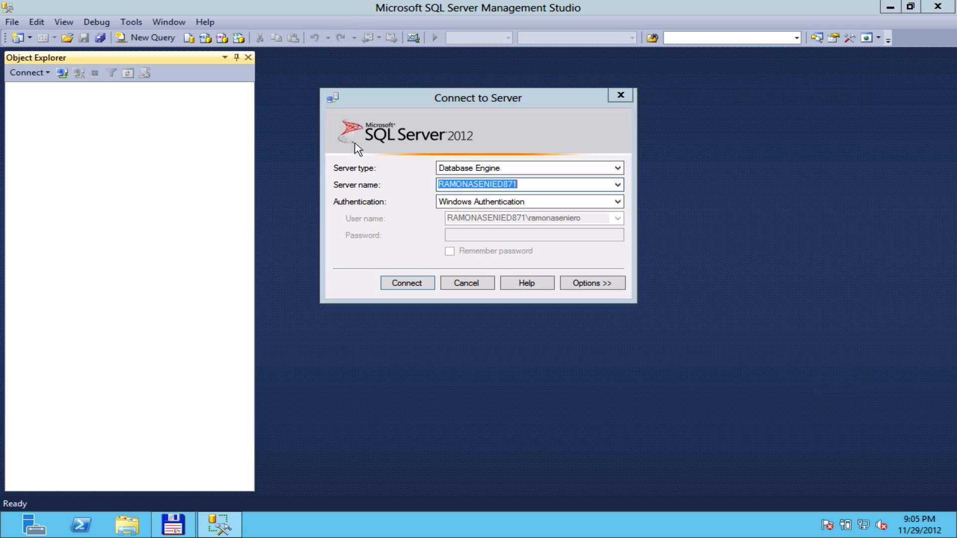
Connect to the default local SQL Server instance and open Attach Databases from the Databases node.
left_click(618, 186)
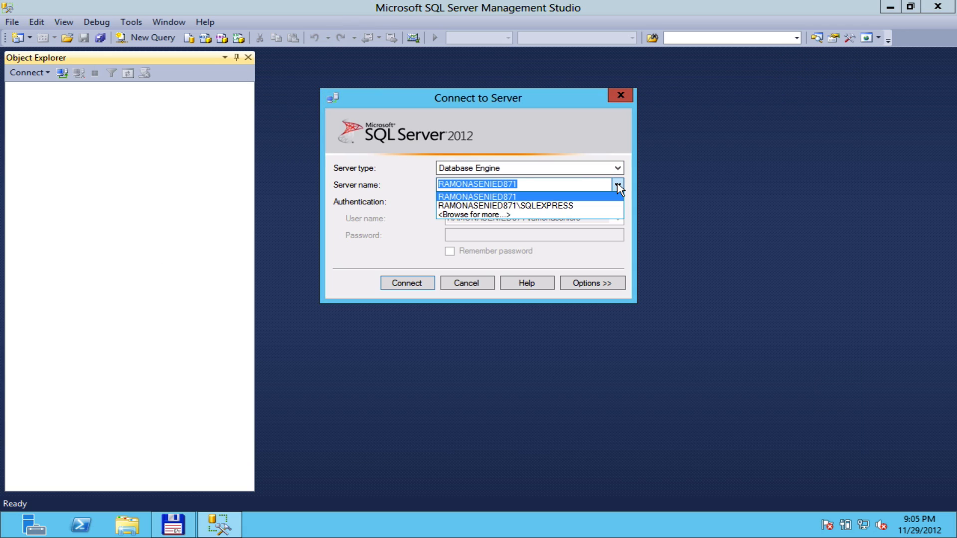
left_click(617, 186)
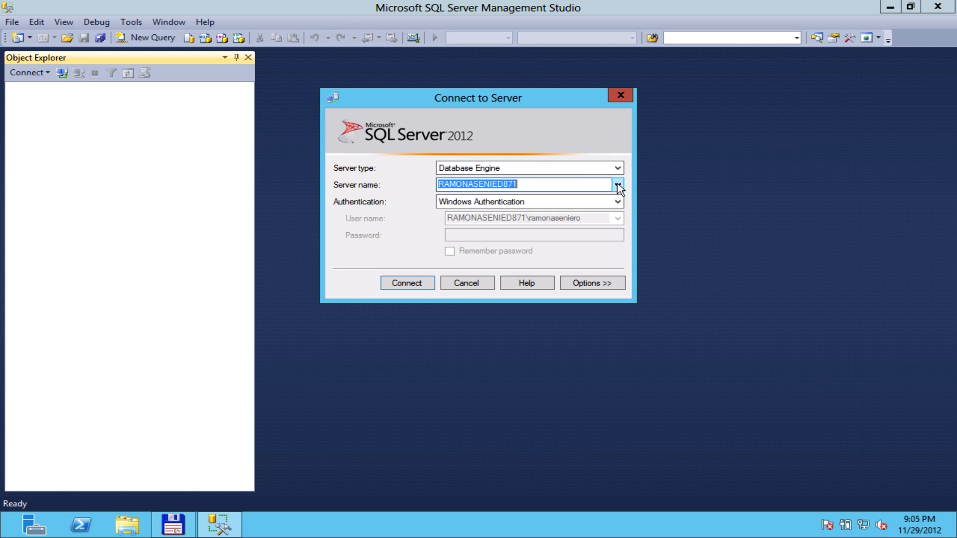
left_click(399, 285)
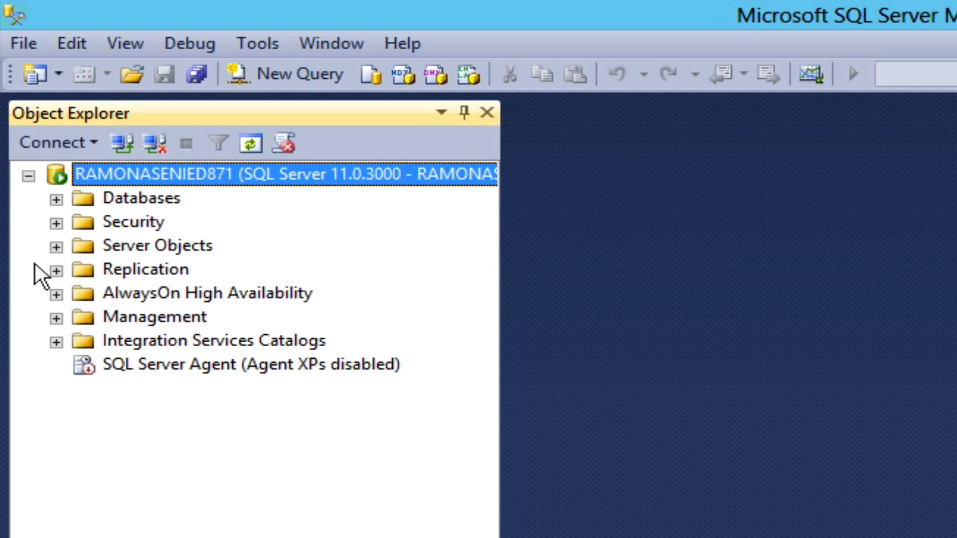
left_click(56, 199)
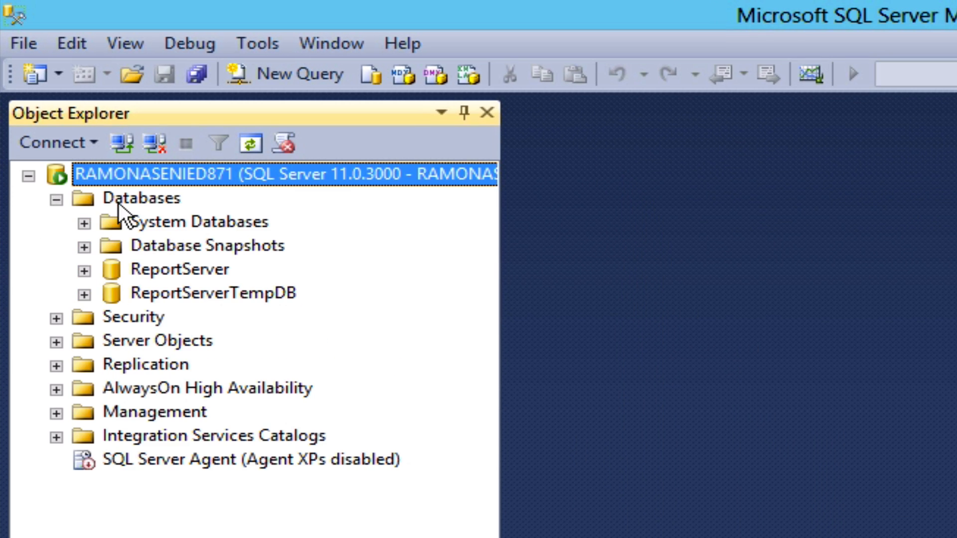
left_click(171, 200)
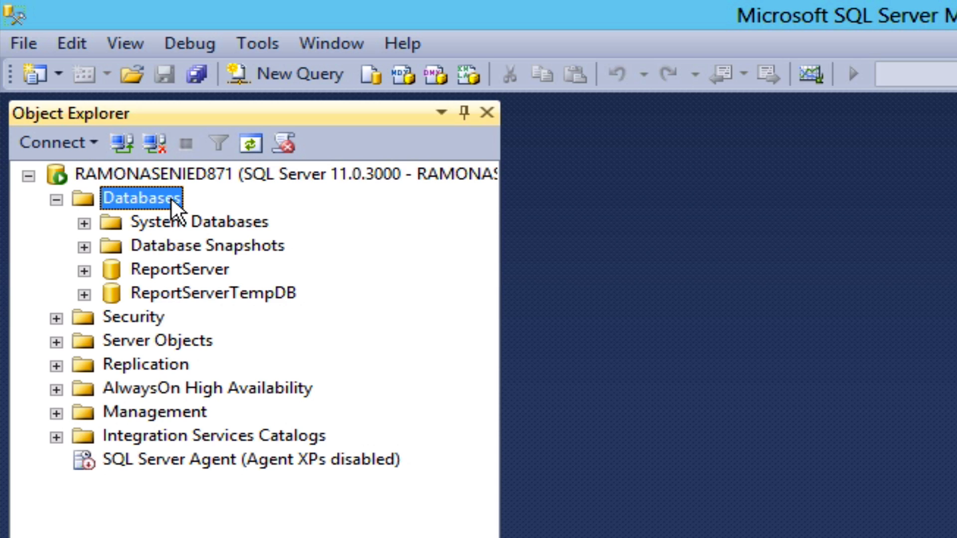
right_click(174, 204)
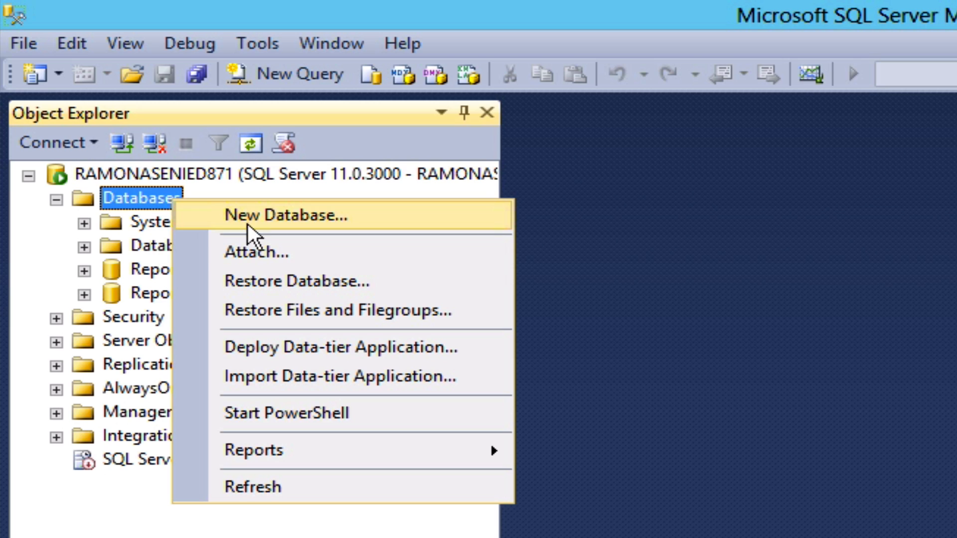
left_click(349, 253)
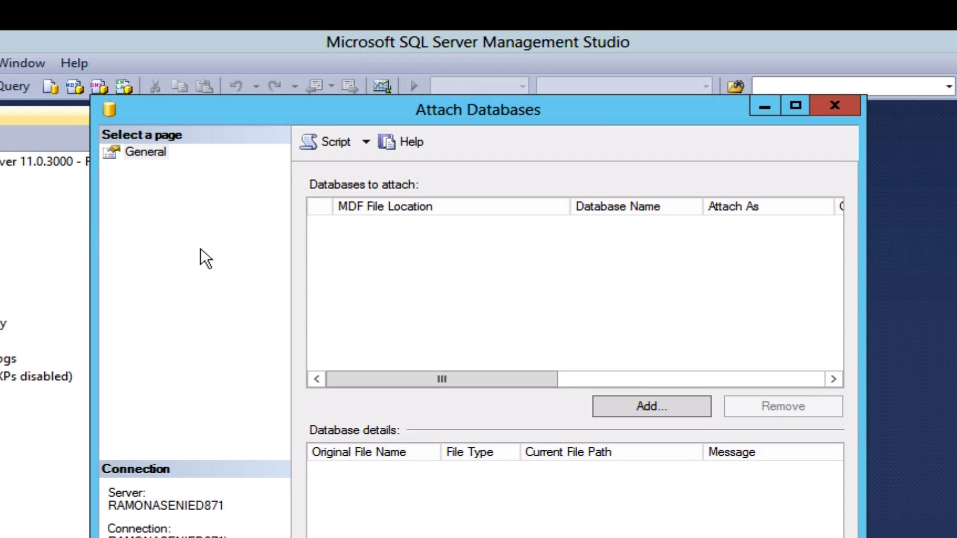
Add Sitecore.Core.MDF from C:\webapps\SitecoreMVC\Databases to the attach list as Sitecore_core.
left_click(644, 405)
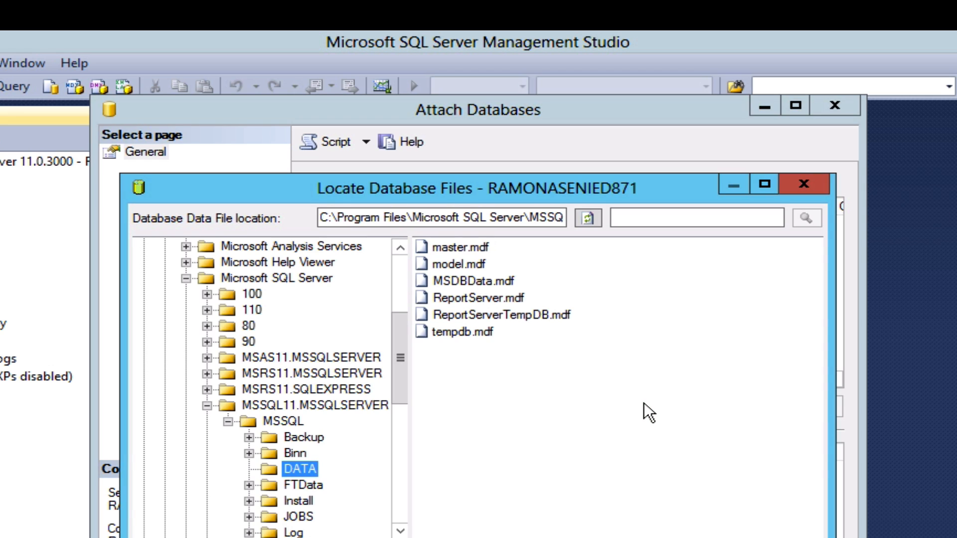
left_click_drag(399, 357, 400, 289)
left_click(184, 246)
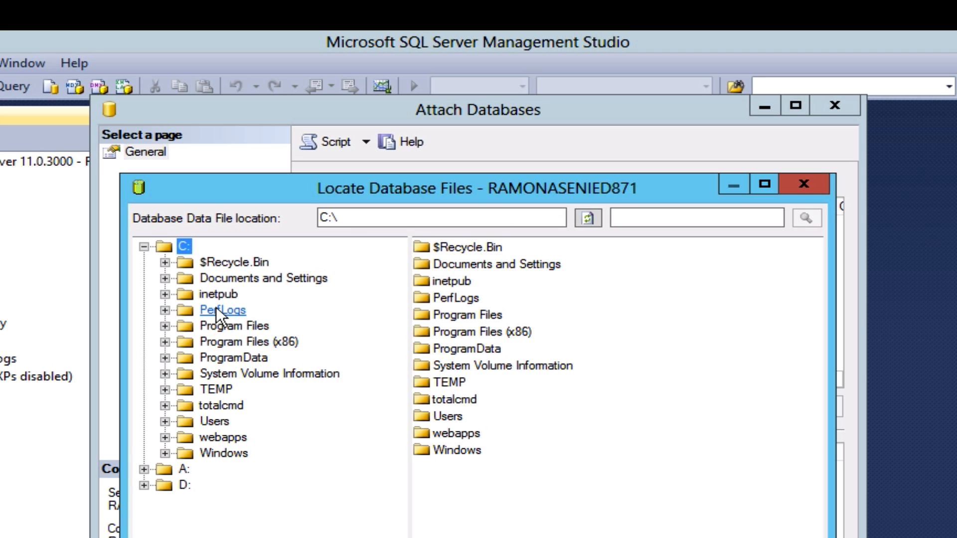
left_click(224, 437)
left_click(256, 453)
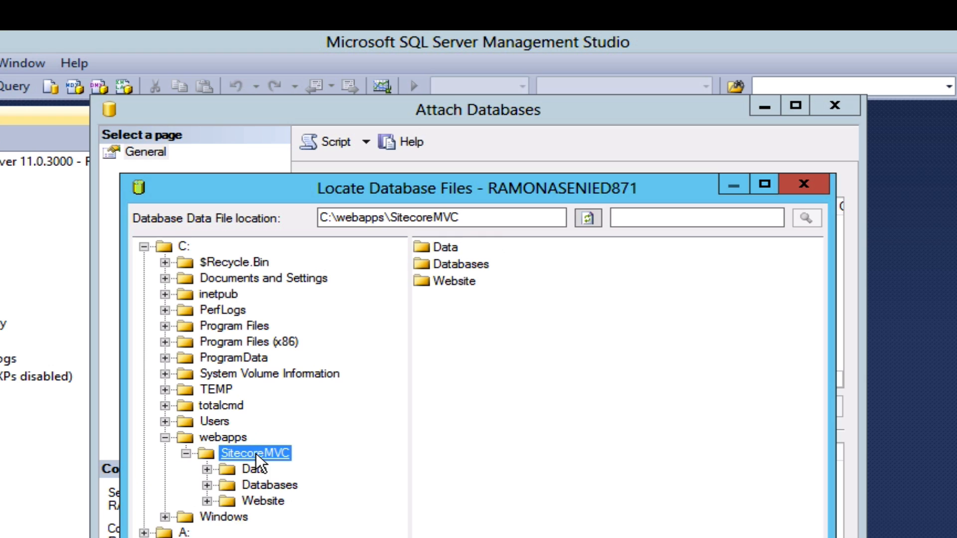
left_click(267, 485)
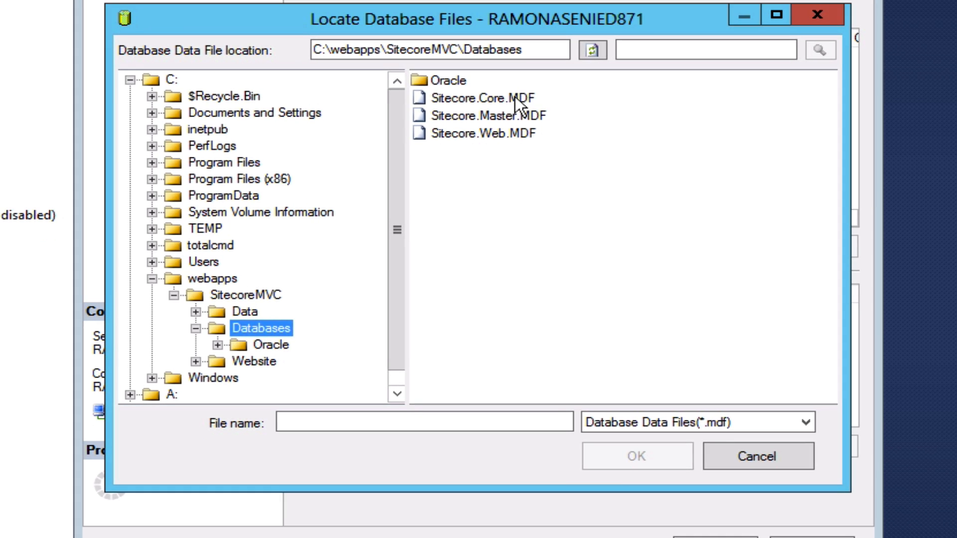
left_click(513, 264)
left_click(620, 453)
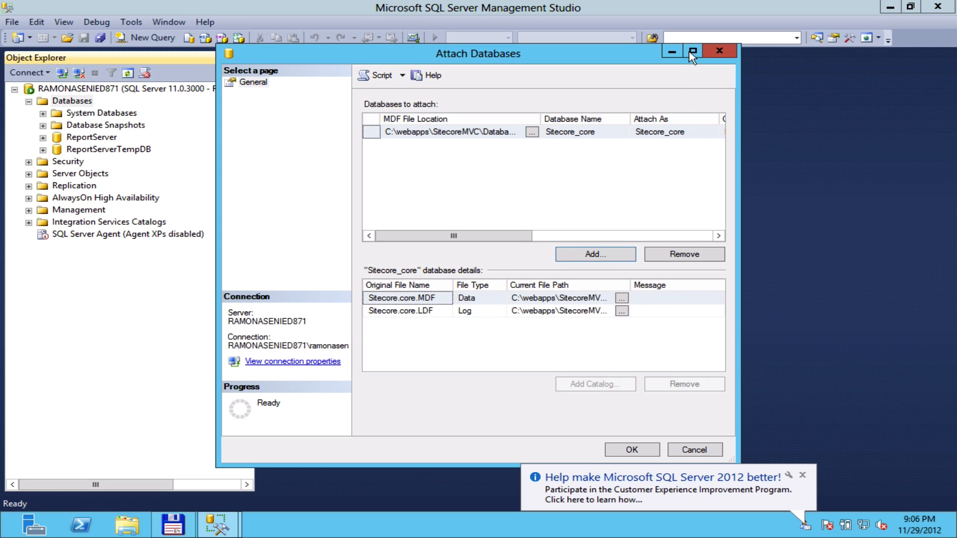
left_click(692, 51)
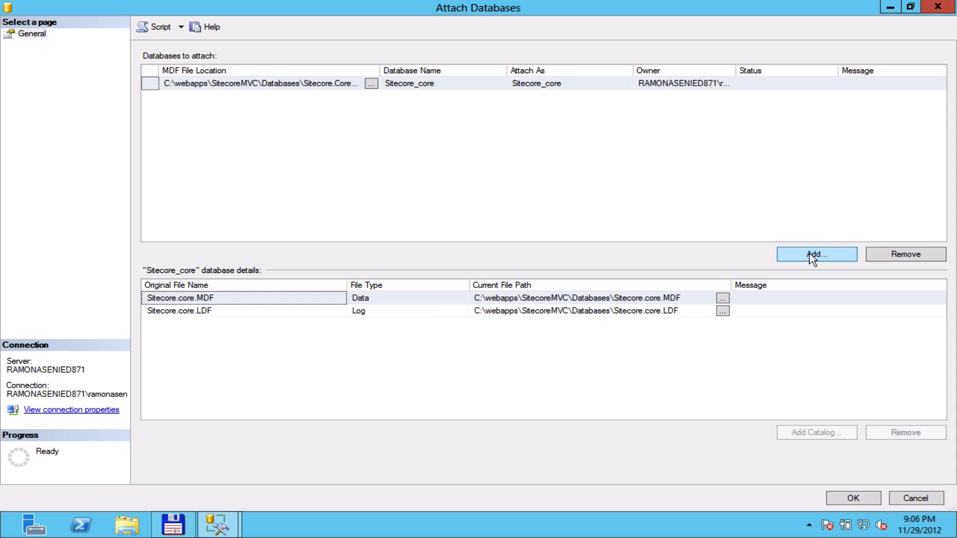
Add Sitecore.Master.MDF and Sitecore.Web.MDF, then attach all three Sitecore databases.
left_click(813, 255)
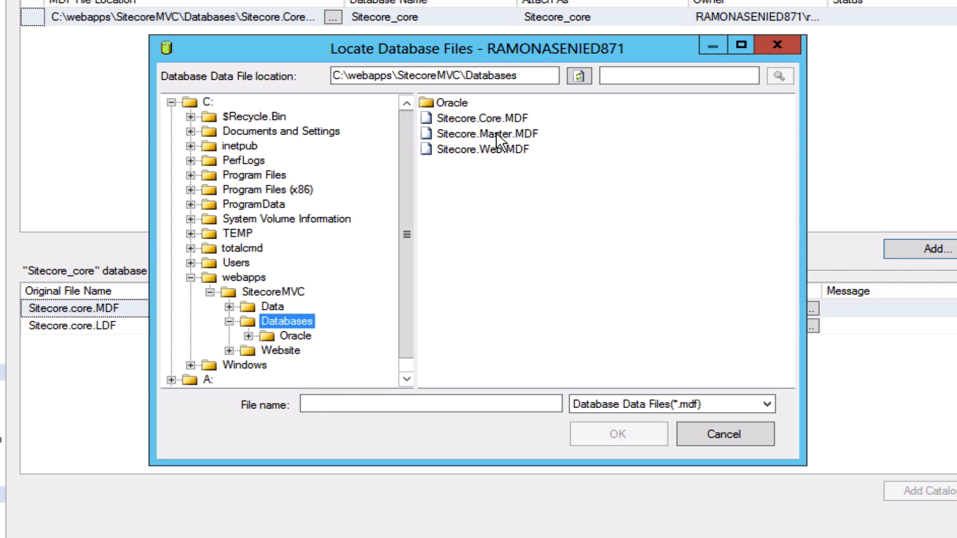
left_click(496, 134)
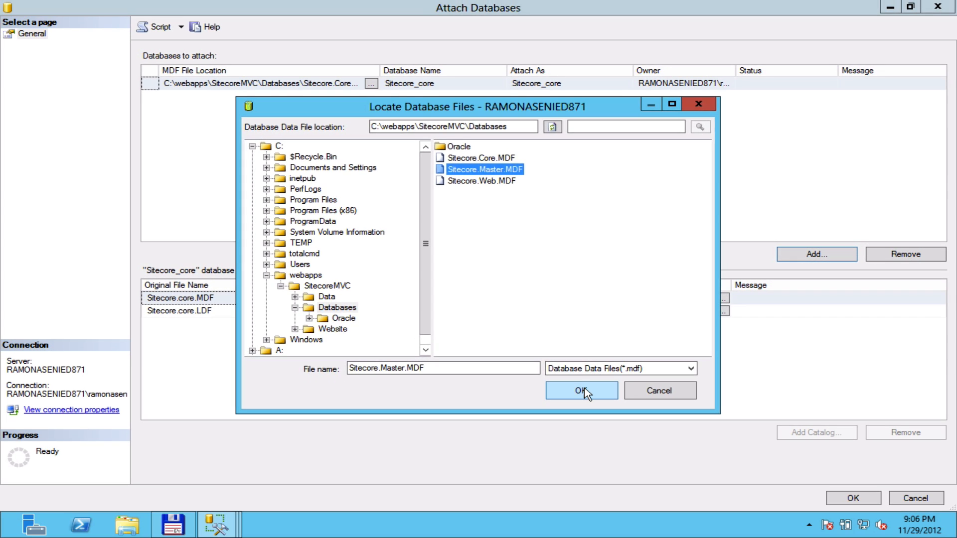
left_click(618, 434)
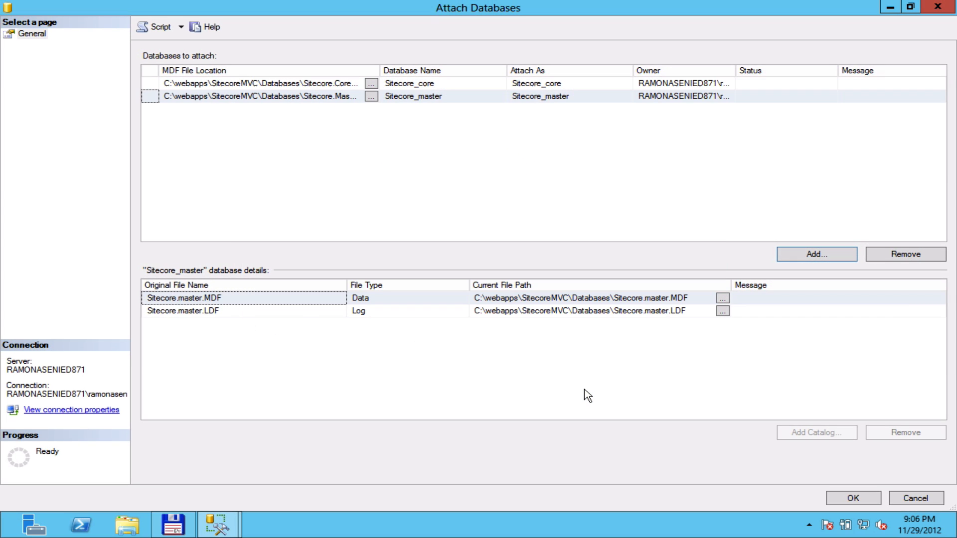
left_click(616, 311)
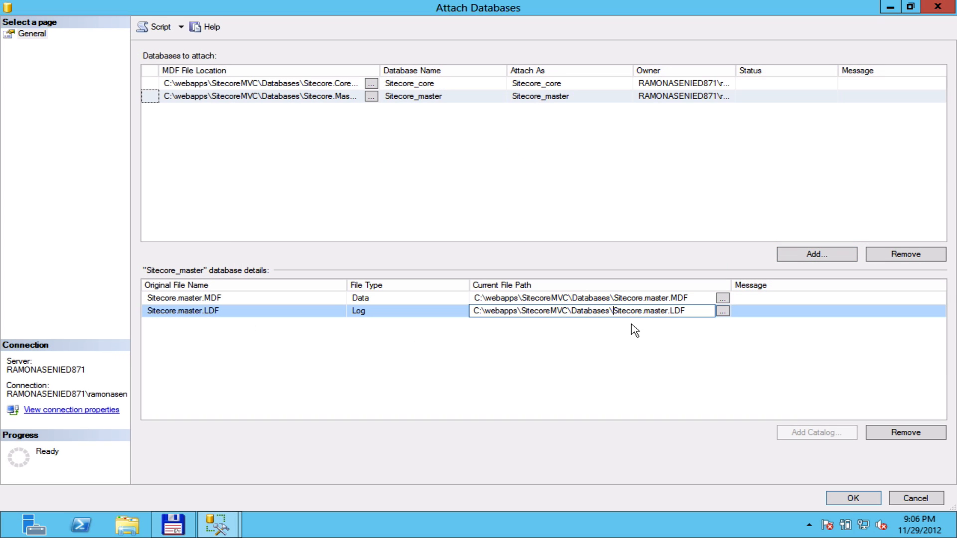
left_click(809, 256)
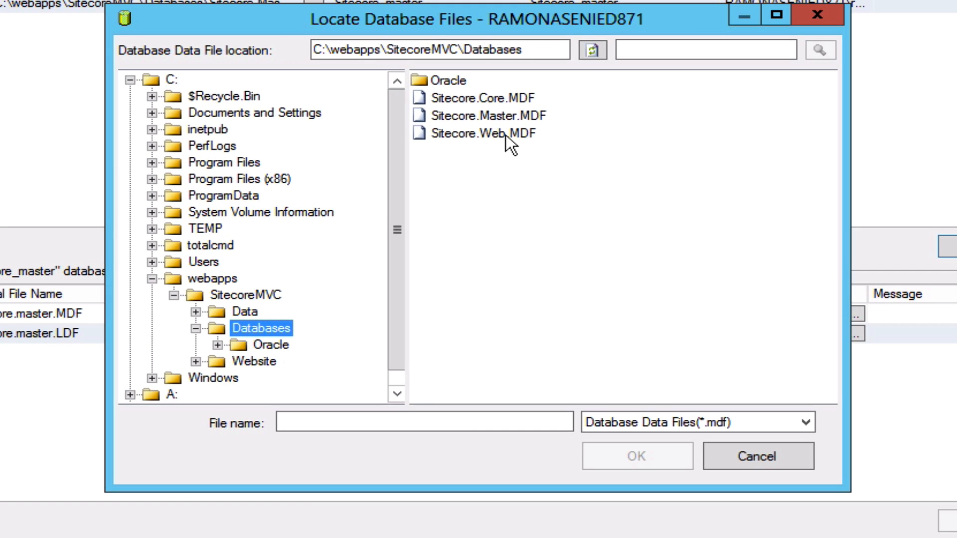
double_click(506, 134)
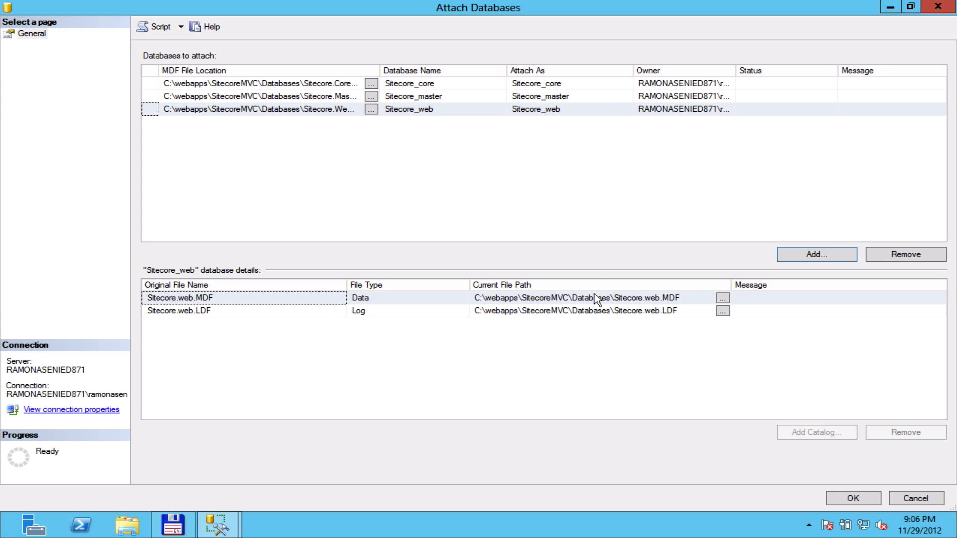
left_click(852, 499)
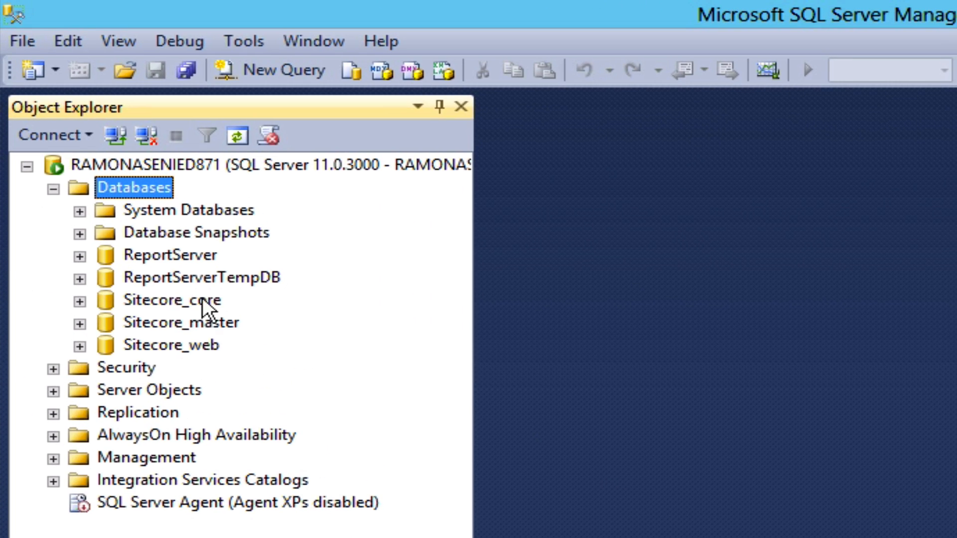
Confirm Sitecore_core and Sitecore_web appear under Databases in Object Explorer.
left_click(202, 301)
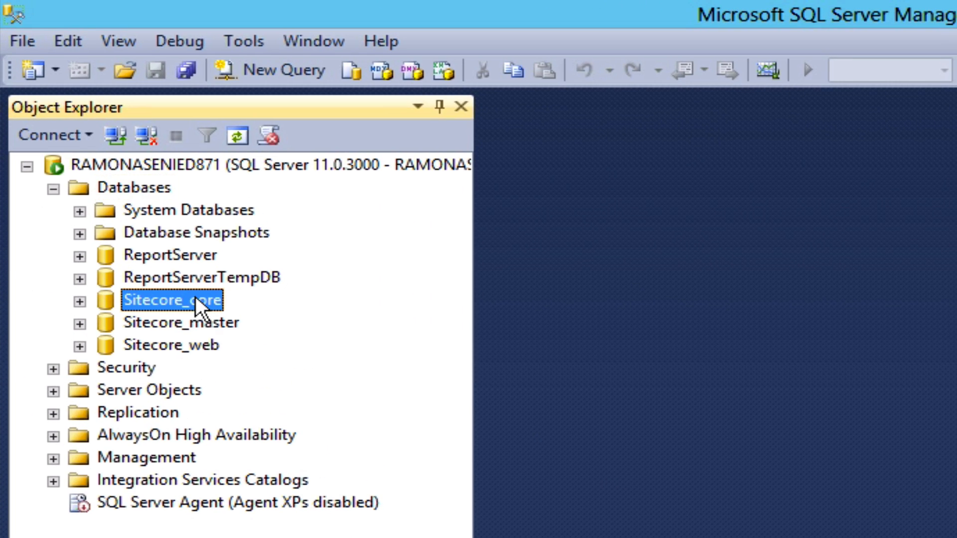
left_click(173, 344)
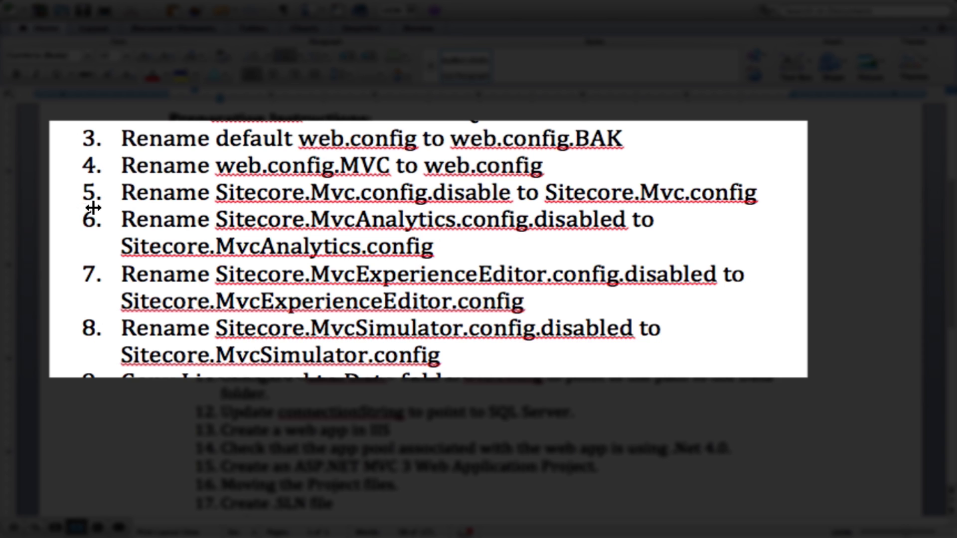
Highlight preparation items 5 to 8 about the config file renames, then return to Total Commander.
left_click(122, 193)
left_click_drag(122, 193, 518, 351)
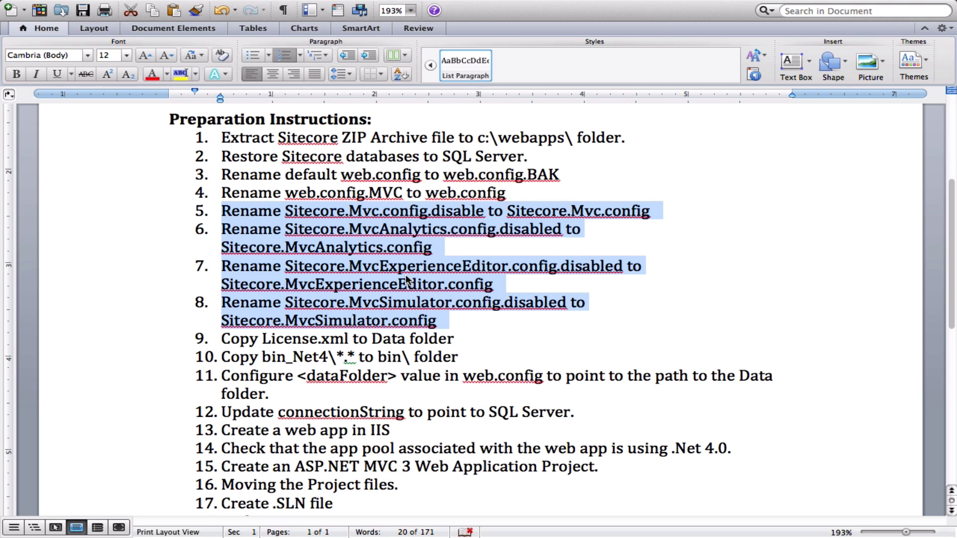
key("ctrl+Left")
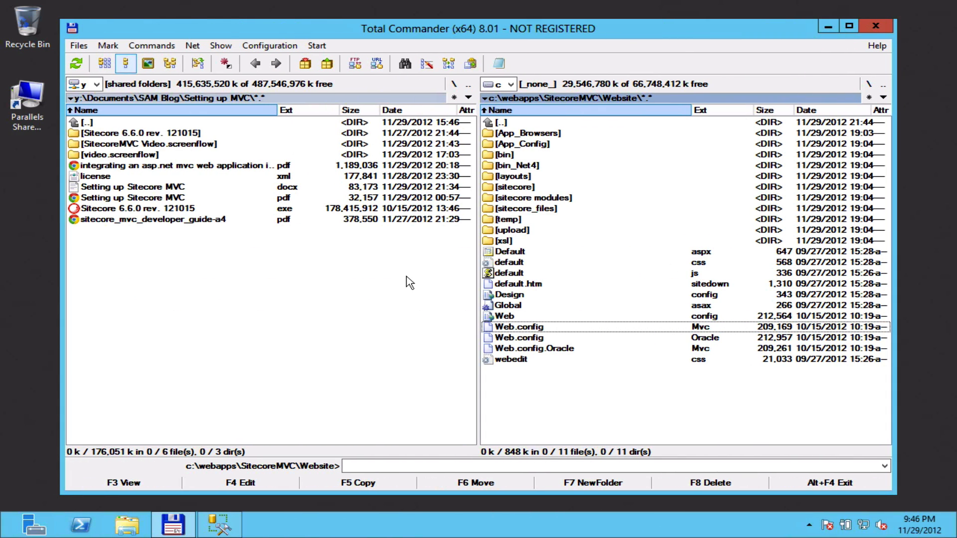
Rename the default Web.config in the Website folder to Web.config.BAK.
left_click(498, 126)
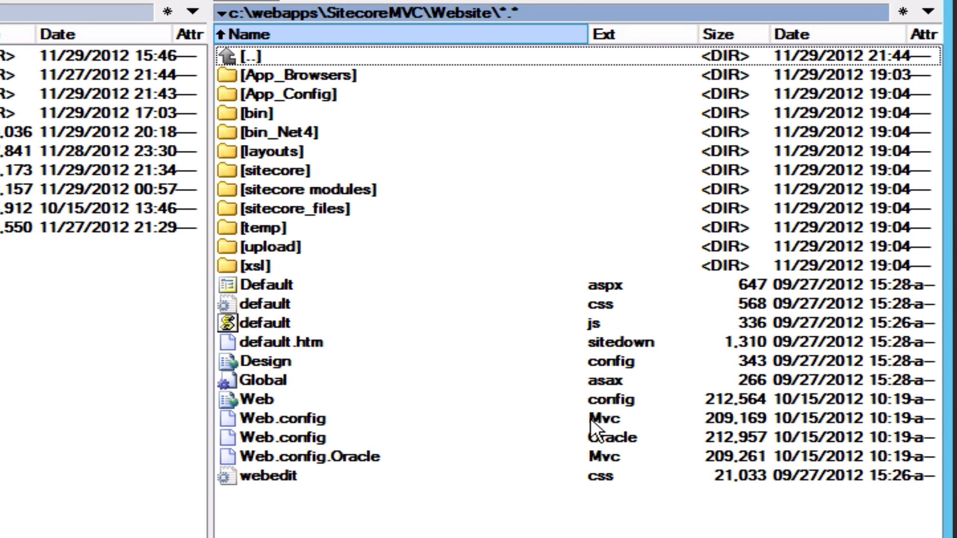
left_click(620, 396)
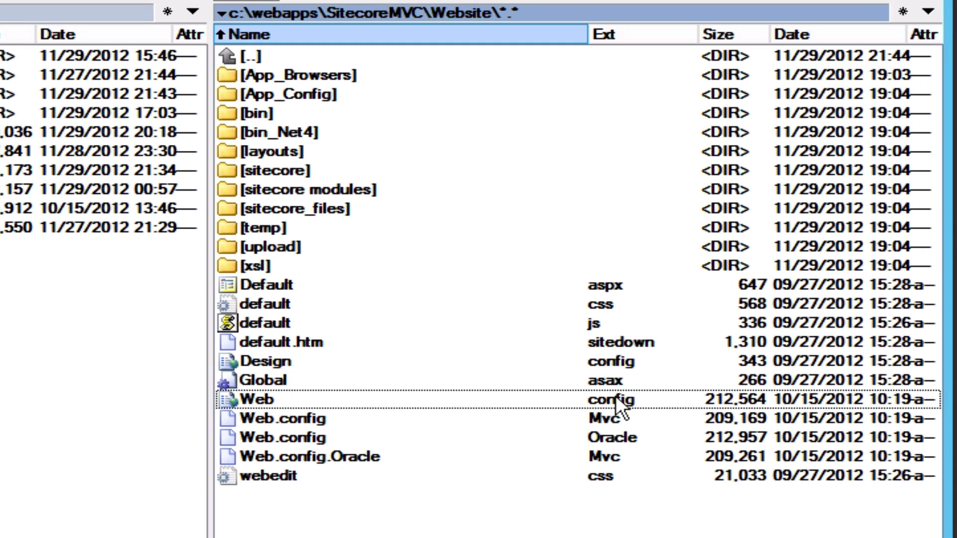
left_click(525, 395)
left_click(528, 397)
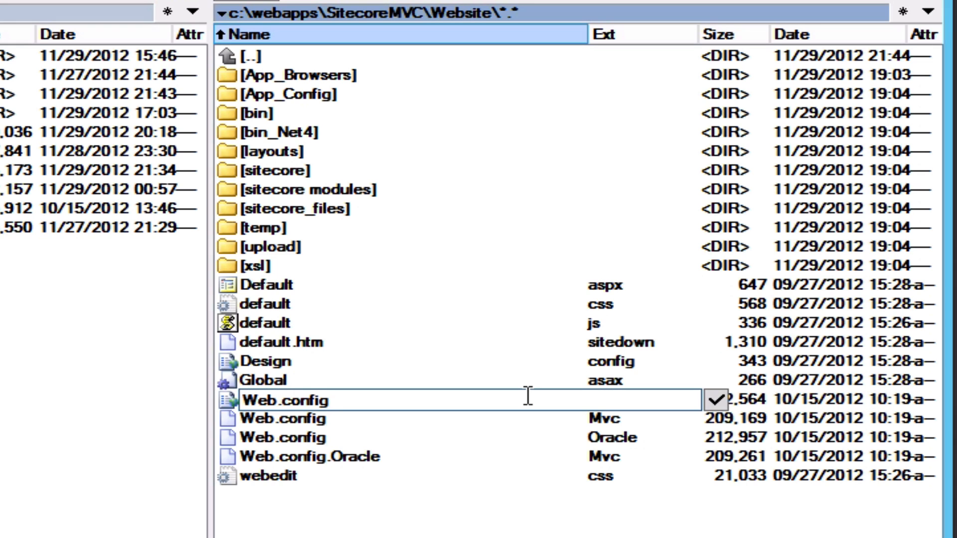
type(".BAK")
key("Return")
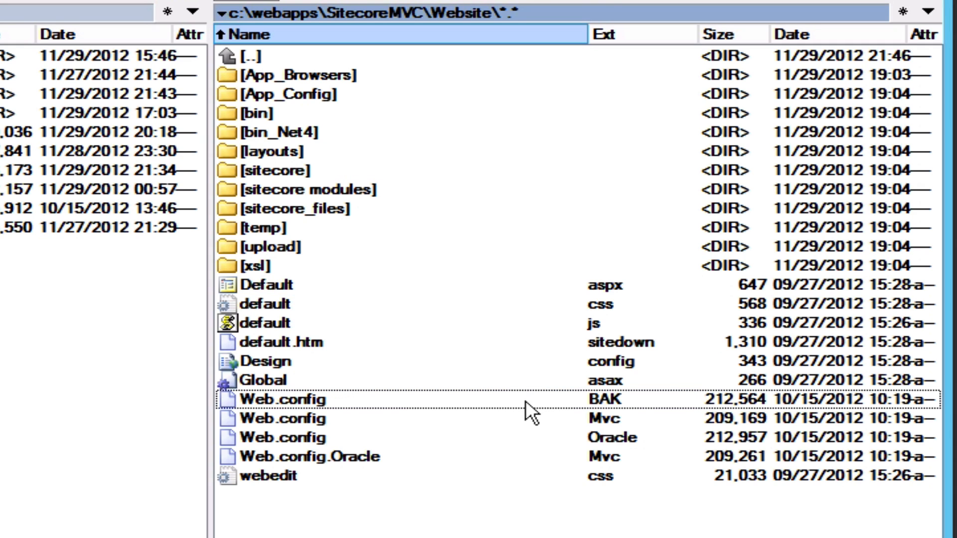
Rename Web.config.Mvc to Web.config.
left_click(540, 419)
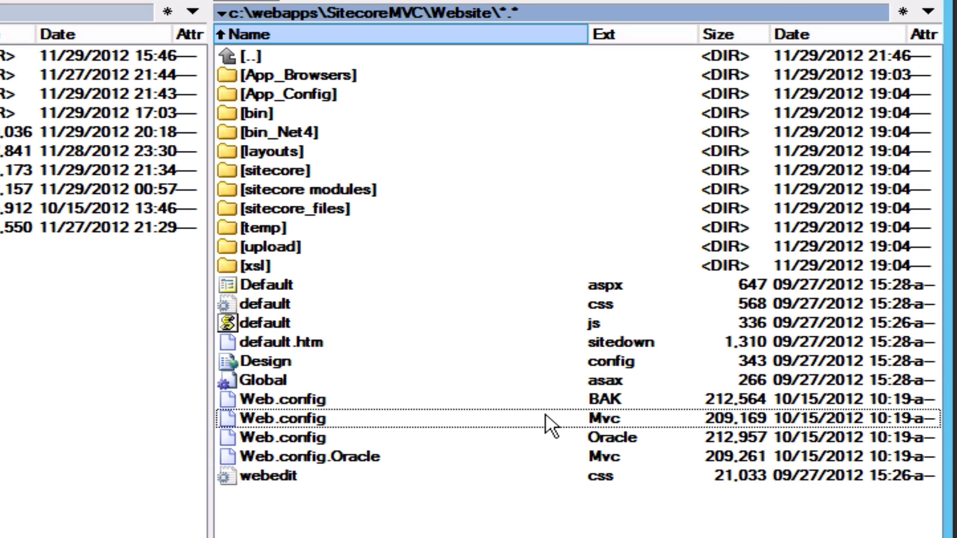
left_click(546, 414)
left_click(548, 414)
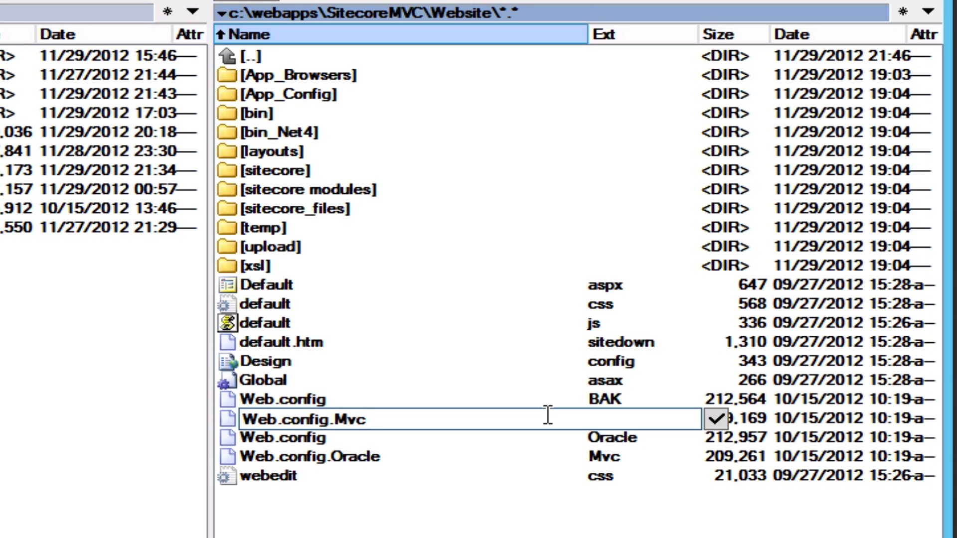
key("BackSpace")
key("BackSpace")
key("BackSpace")
key("BackSpace")
key("Return")
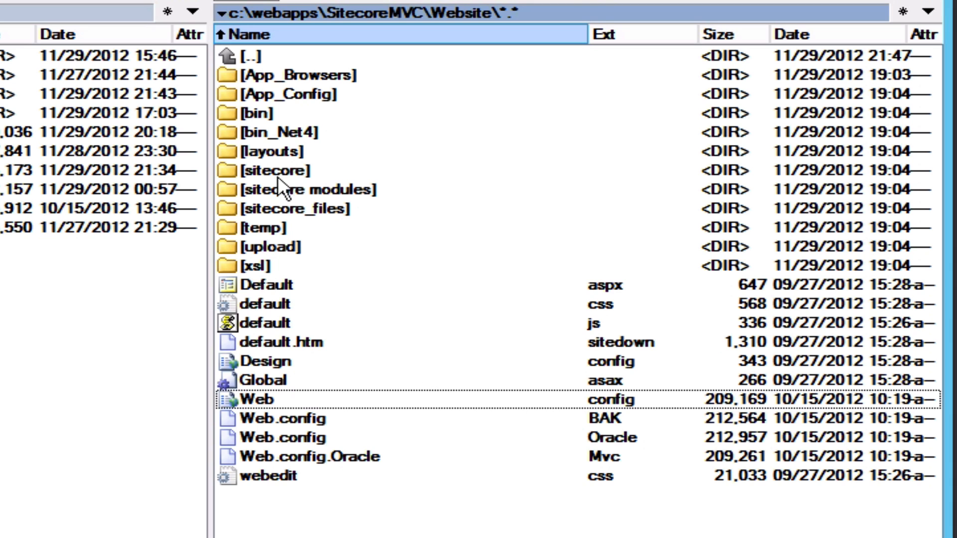
Open App_Config\Include and rename Sitecore.Mvc.config.disable to Sitecore.Mvc.config.
double_click(291, 93)
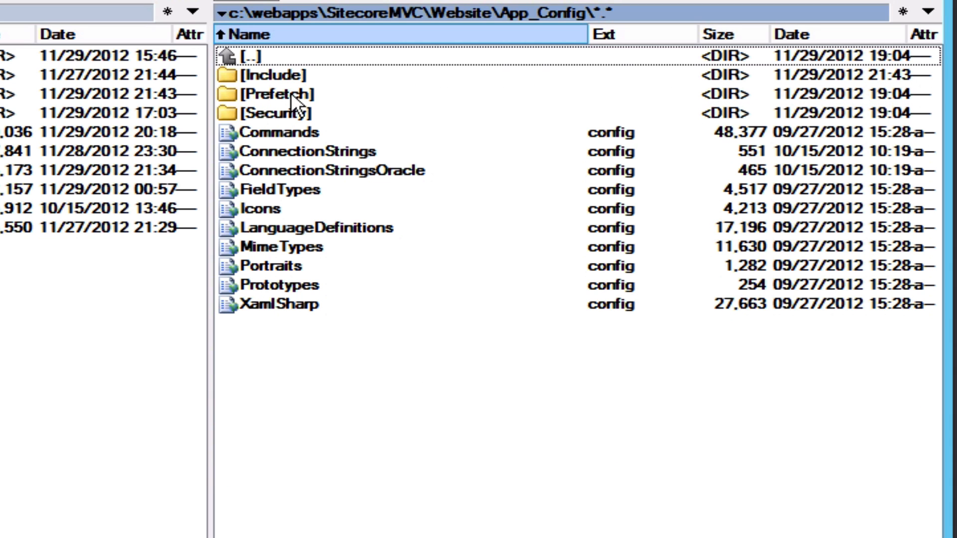
double_click(264, 76)
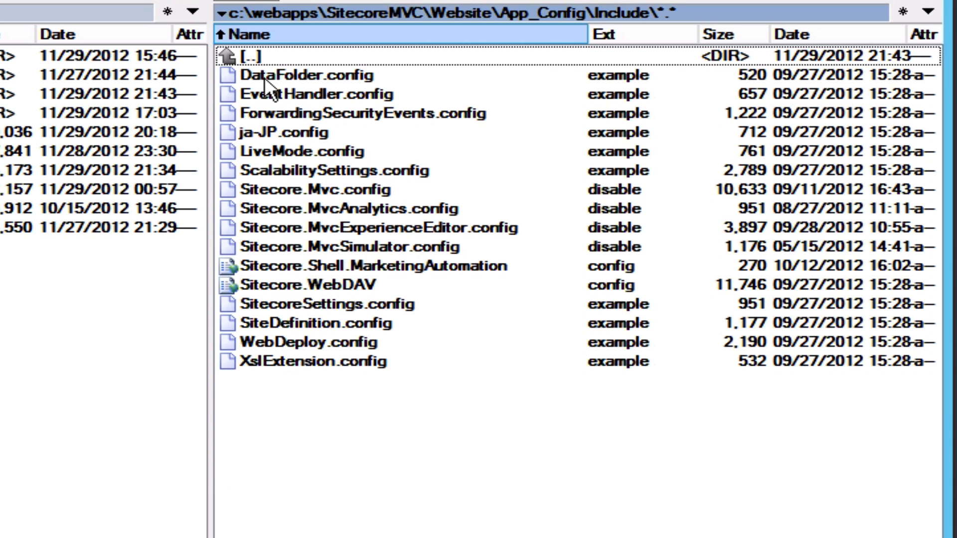
left_click(330, 190)
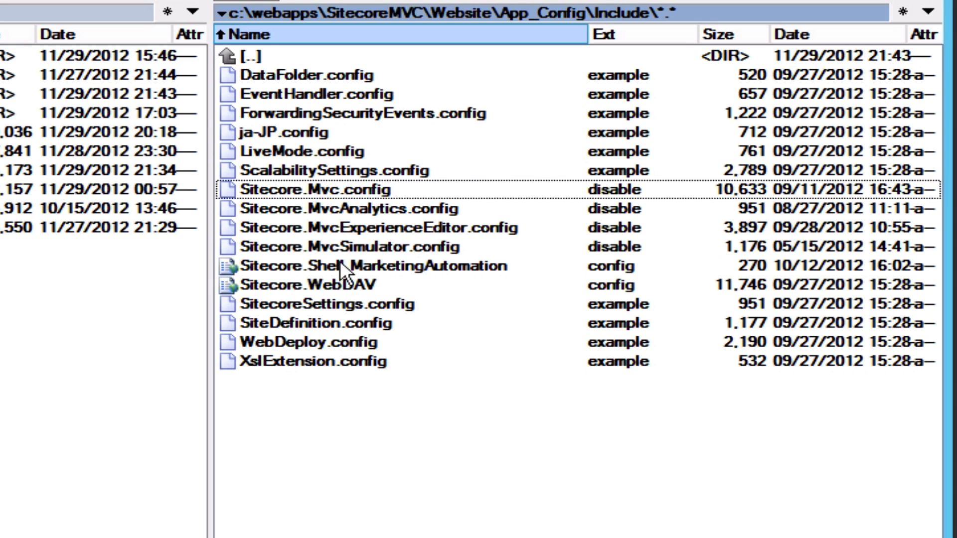
left_click(345, 247, "shift")
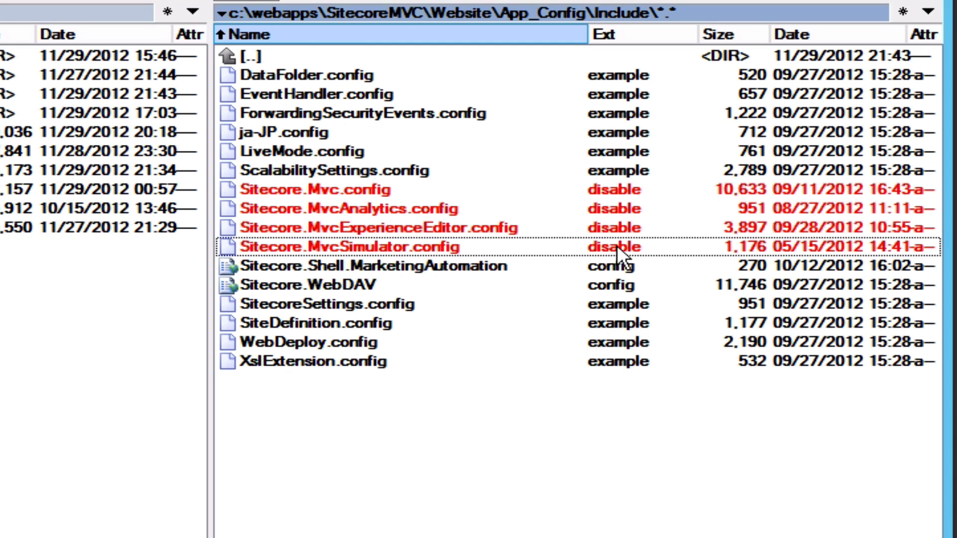
left_click(602, 192)
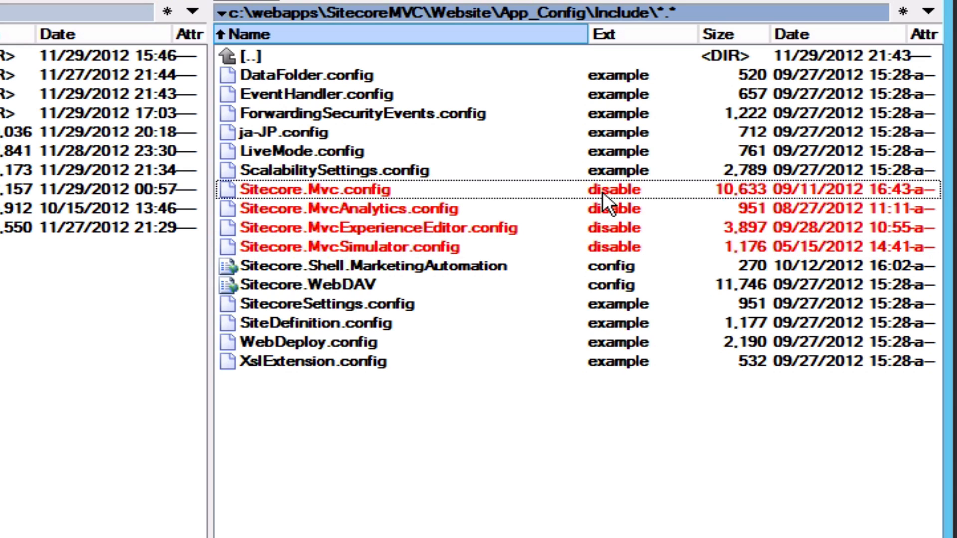
left_click(660, 187)
left_click(490, 194)
key("BackSpace")
key("BackSpace")
key("BackSpace")
key("BackSpace")
key("BackSpace")
key("BackSpace")
key("BackSpace")
key("BackSpace")
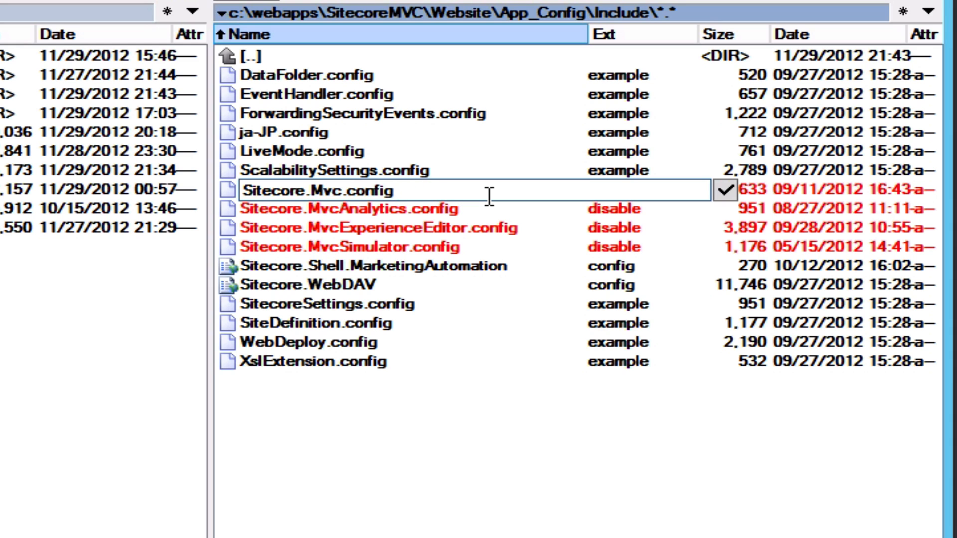
key("Return")
Rename the MvcAnalytics and MvcExperienceEditor .config.disable files to plain .config.
left_click(614, 210)
left_click(659, 208)
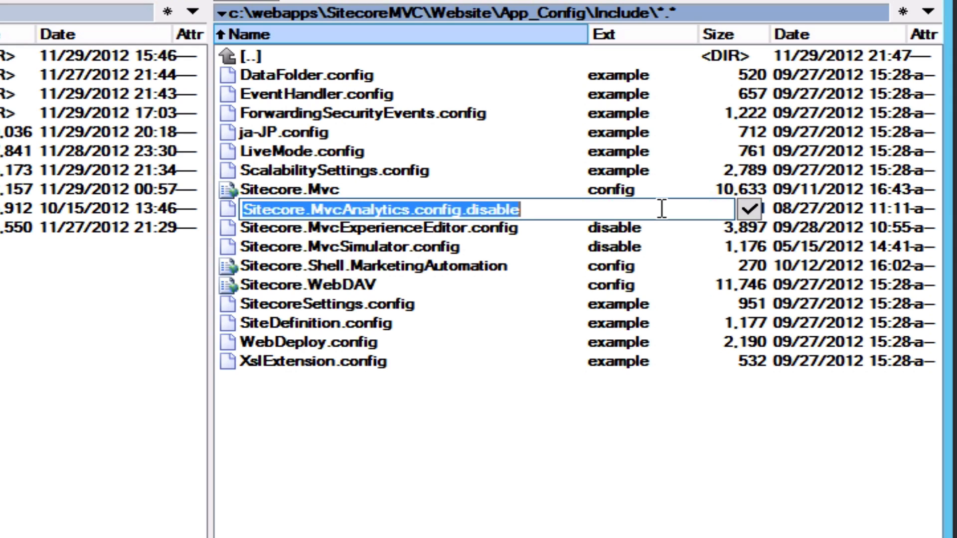
key("End")
key("BackSpace")
key("BackSpace")
key("BackSpace")
key("BackSpace")
key("BackSpace")
key("BackSpace")
key("BackSpace")
key("BackSpace")
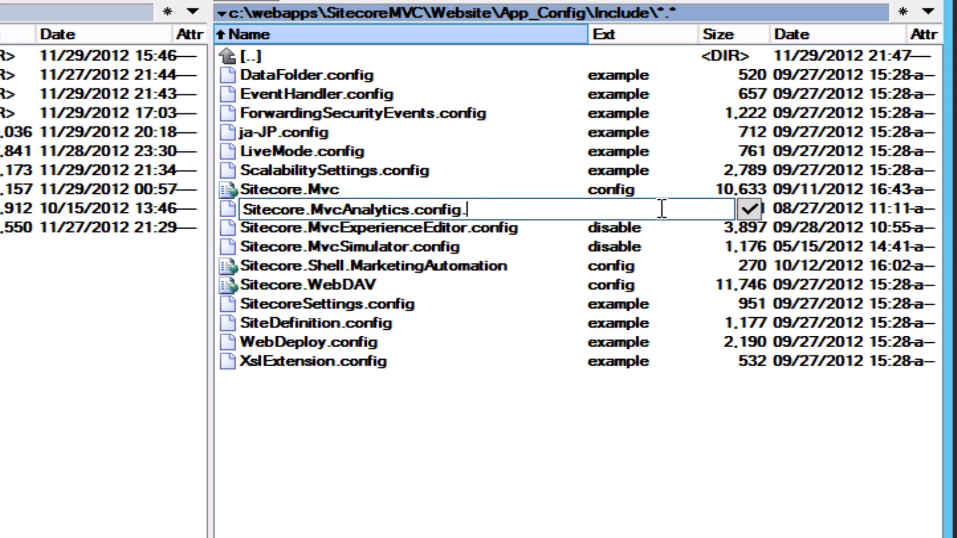
key("Return")
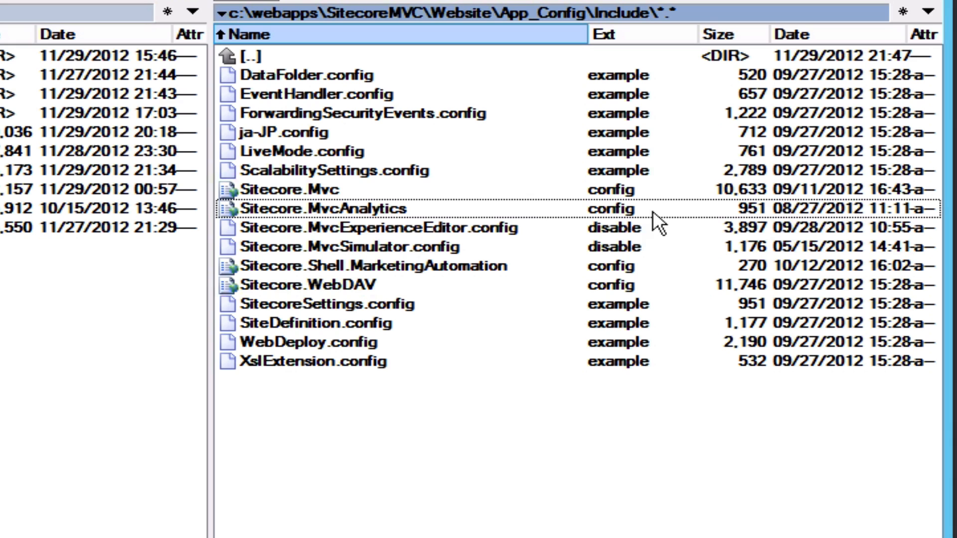
left_click(637, 230)
key("shift+F6")
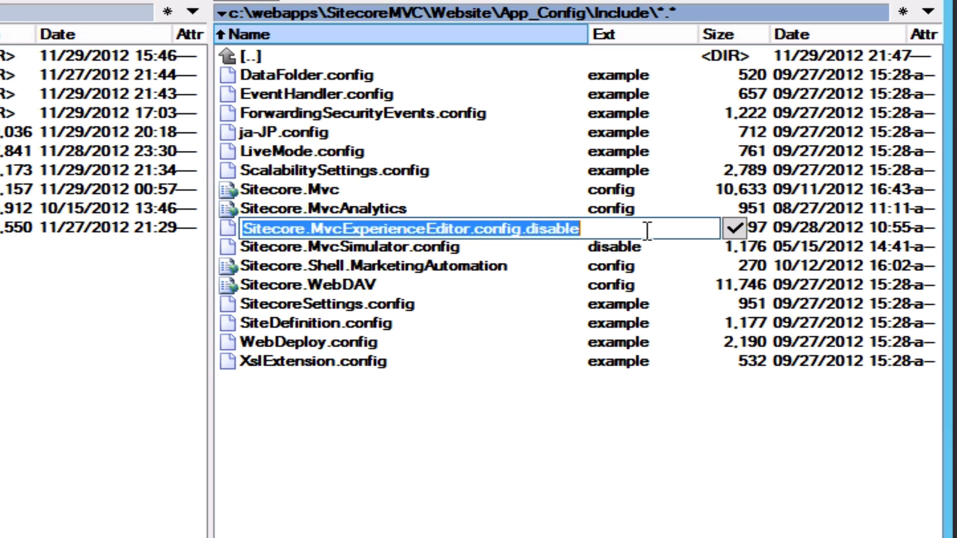
key("End")
key("BackSpace")
key("BackSpace")
Rename Sitecore.MvcSimulator.config.disable to .config and return up to App_Config.
key("BackSpace")
key("BackSpace")
key("BackSpace")
key("BackSpace")
key("BackSpace")
key("BackSpace")
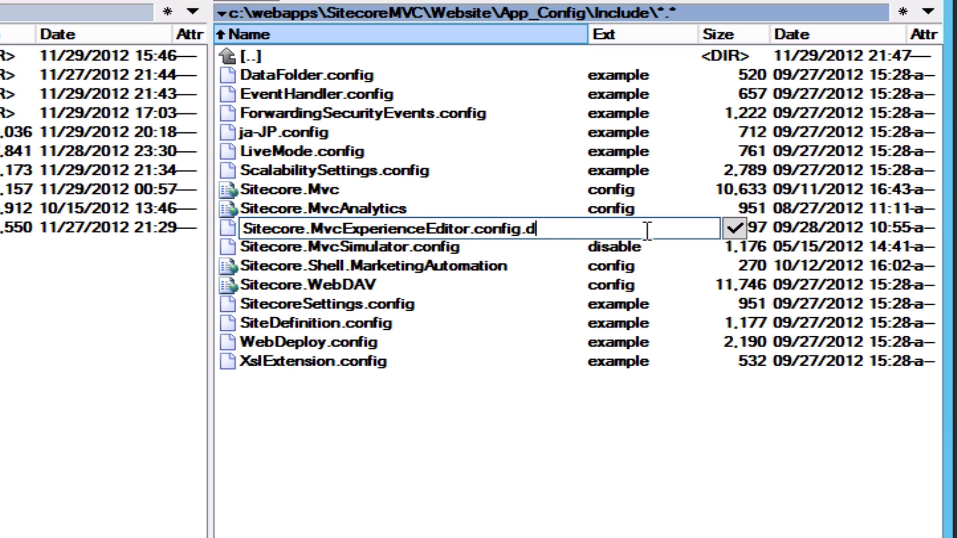
key("Return")
left_click(644, 246)
key("shift+F6")
key("End")
key("BackSpace")
key("BackSpace")
key("BackSpace")
key("BackSpace")
key("BackSpace")
key("BackSpace")
key("BackSpace")
key("BackSpace")
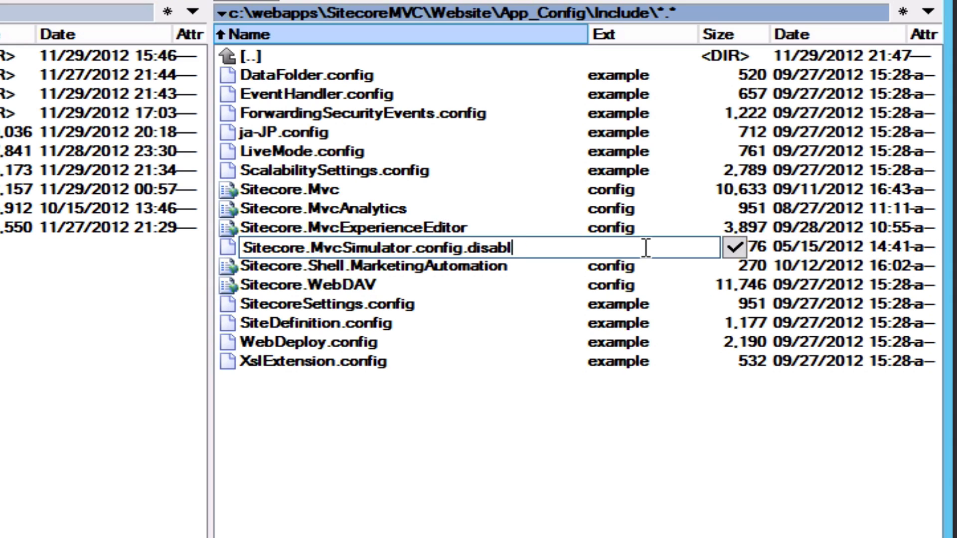
key("Return")
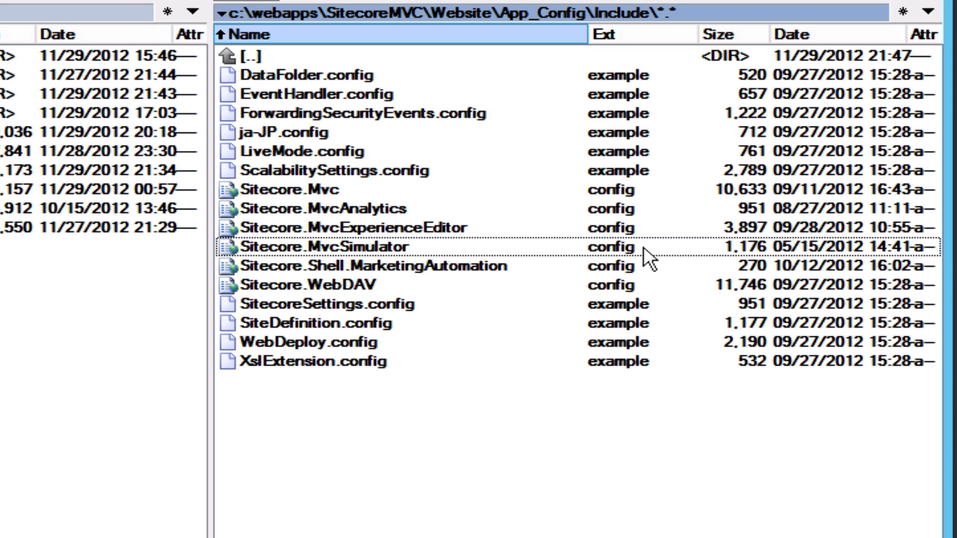
left_click(336, 189, "shift")
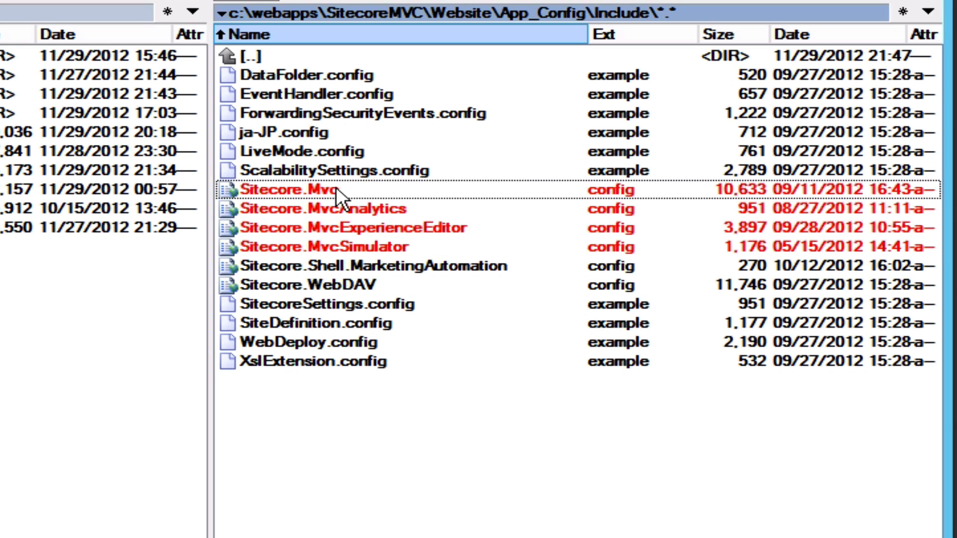
double_click(251, 56)
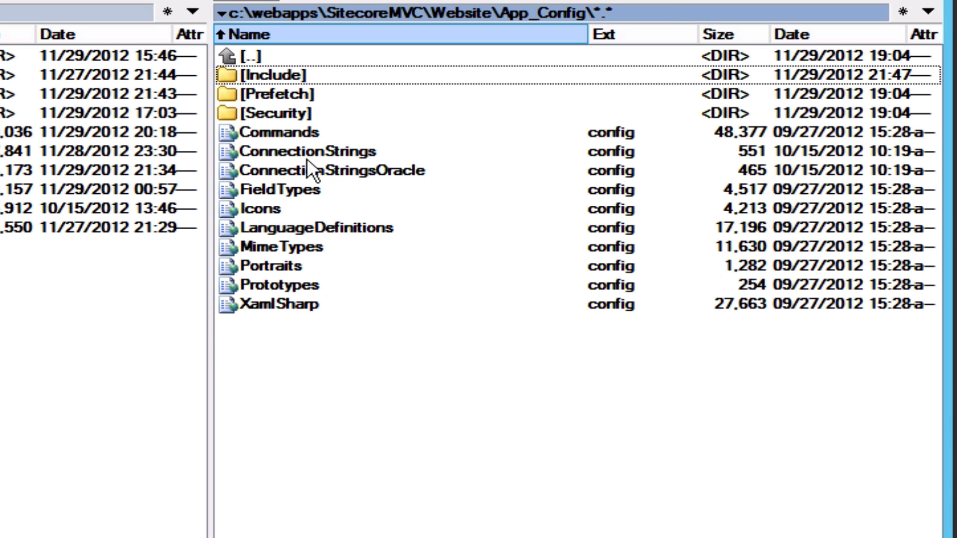
Select license.xml in the Setting up MVC blog folder listing.
double_click(249, 55)
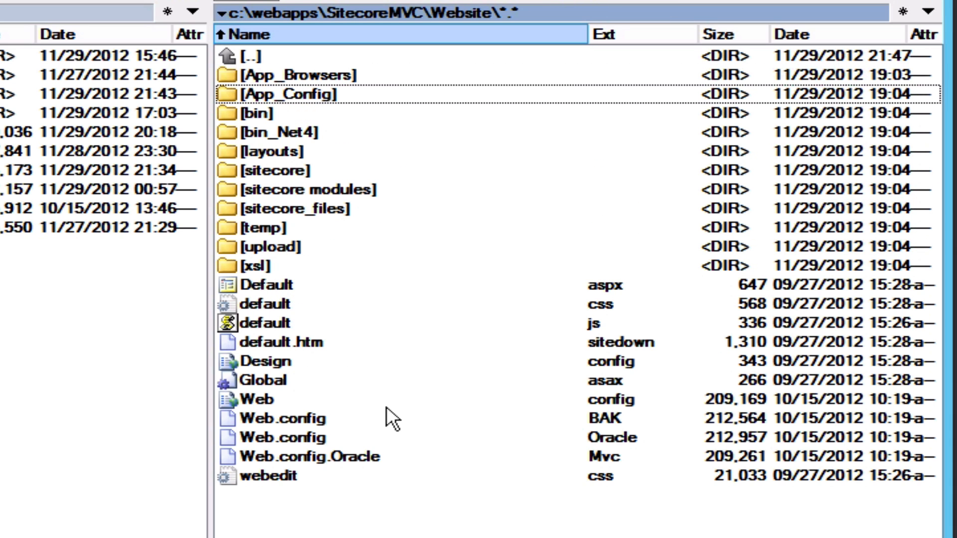
left_click(373, 404)
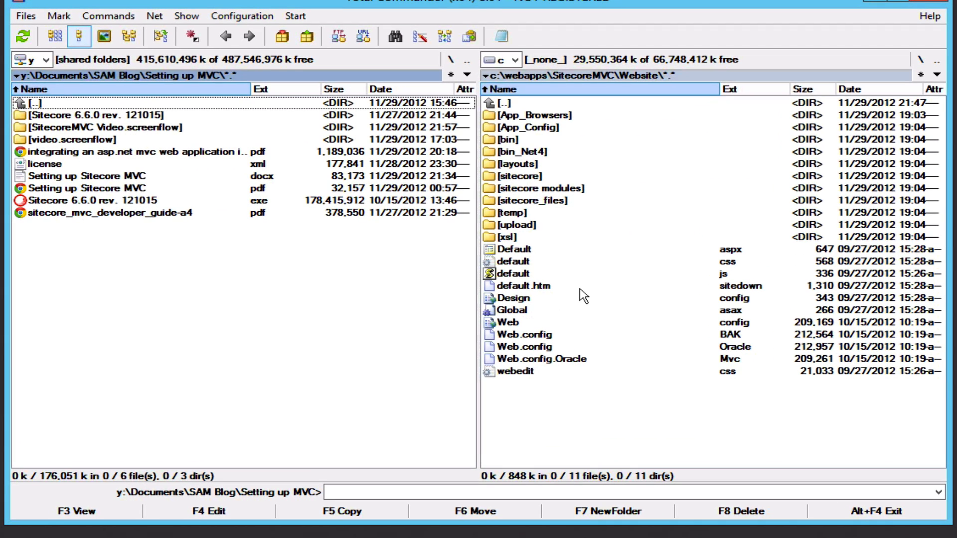
left_click(570, 413)
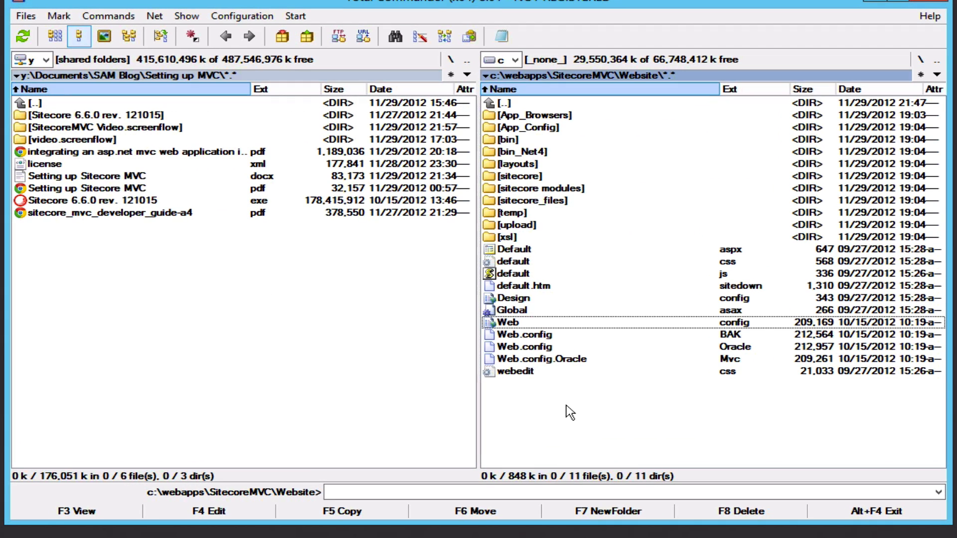
left_click(158, 299)
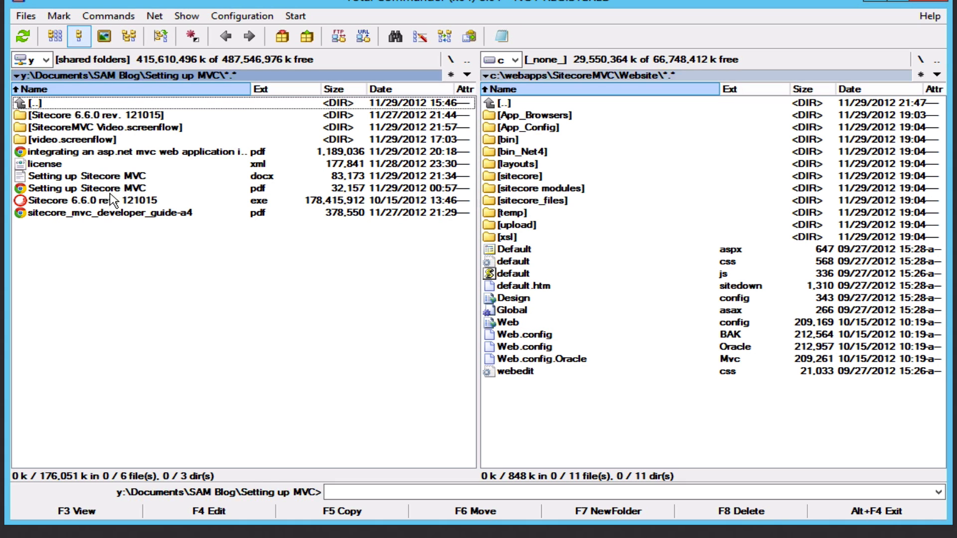
left_click(83, 164)
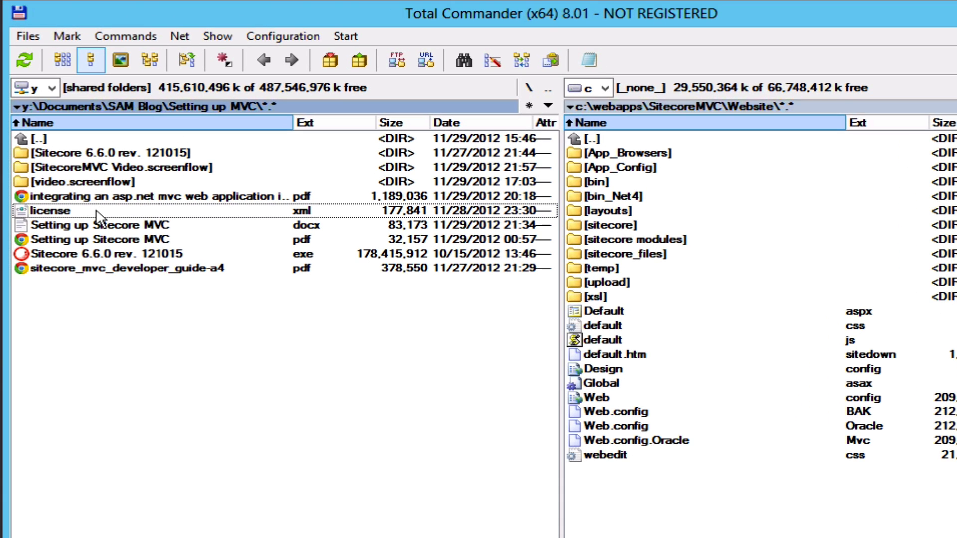
right_click(96, 210)
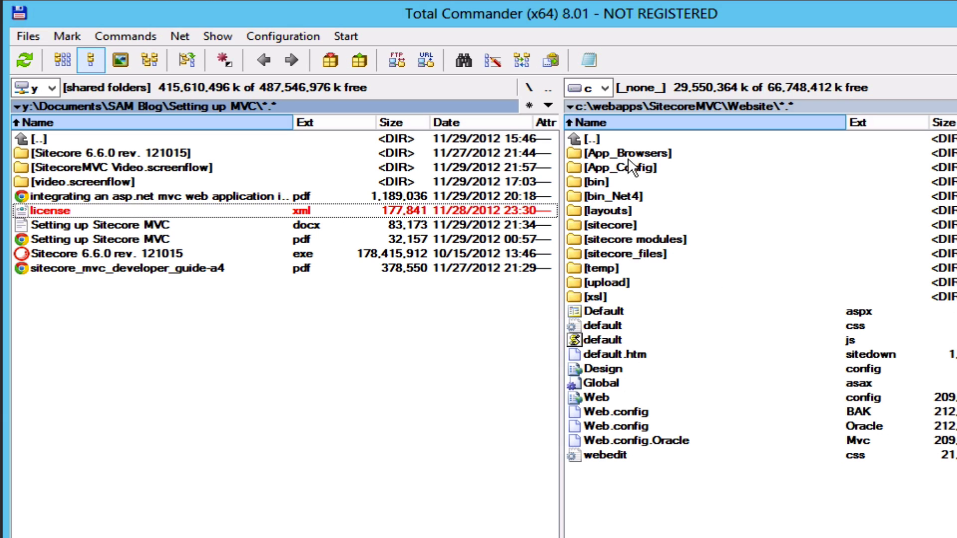
Copy license.xml into c:\webapps\SitecoreMVC\Data opened in the other panel.
double_click(591, 144)
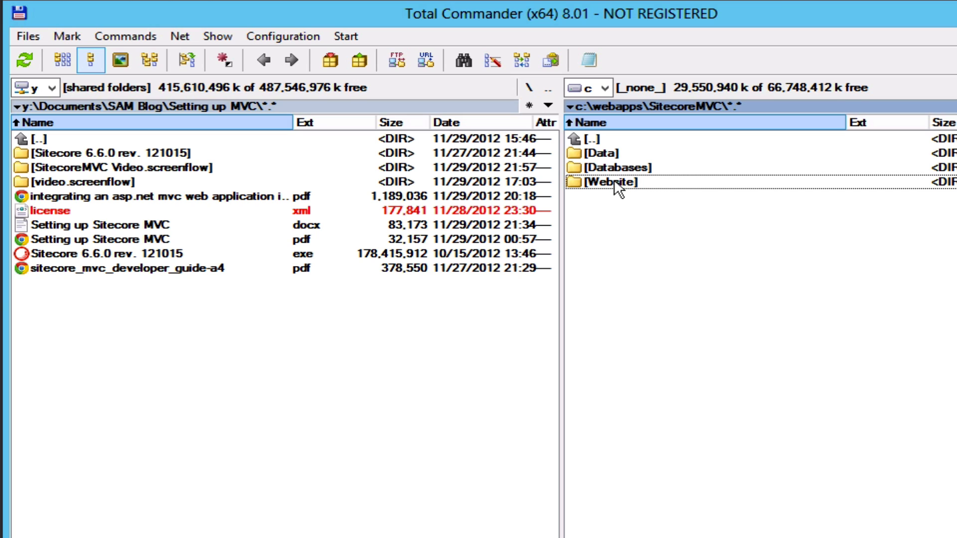
left_click(600, 155)
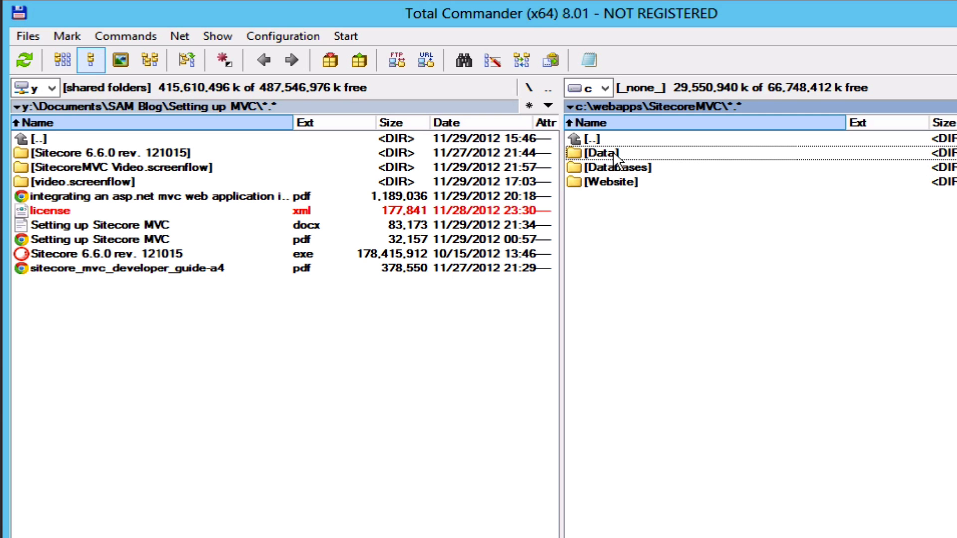
double_click(616, 155)
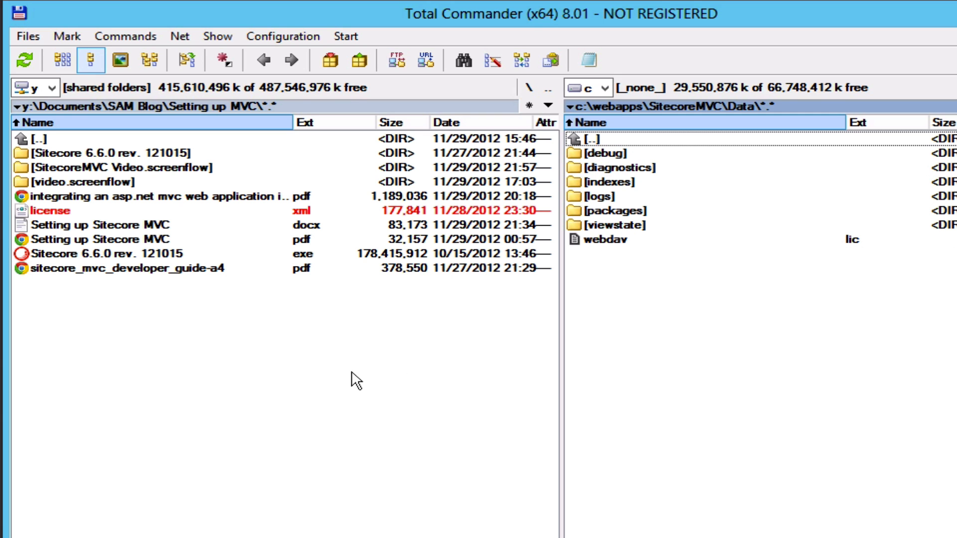
left_click(308, 376)
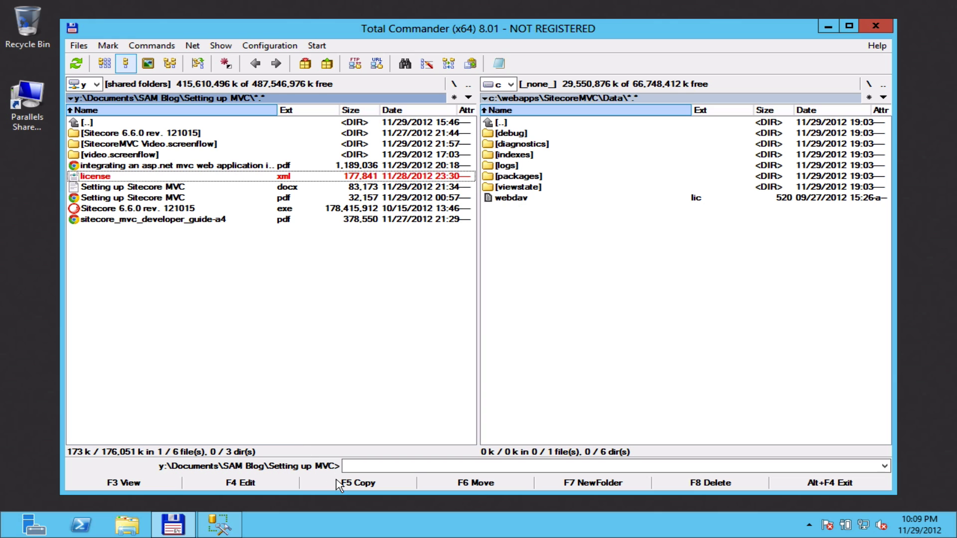
left_click(341, 484)
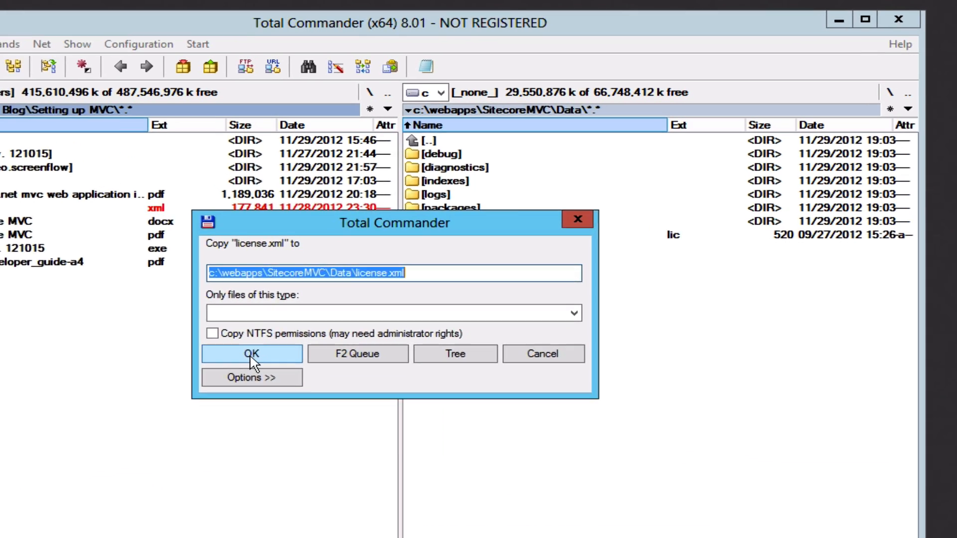
left_click(353, 293)
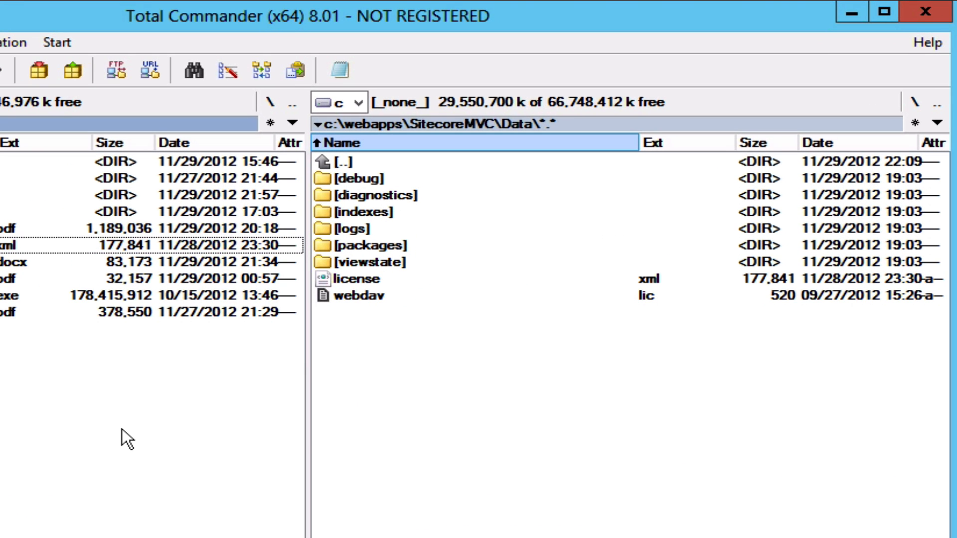
key("Tab")
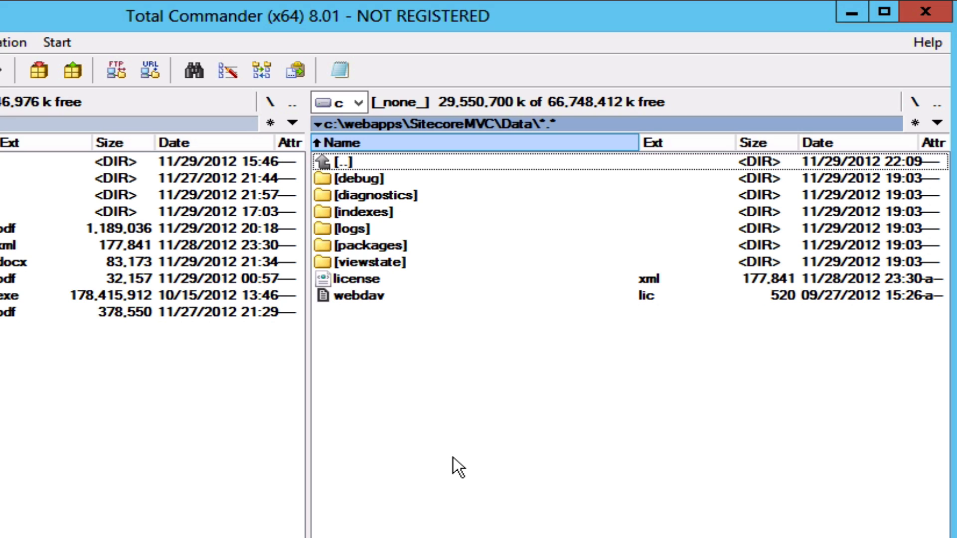
Open Website\bin_Net4 and mark the four Sitecore.Mvc dll files.
double_click(333, 163)
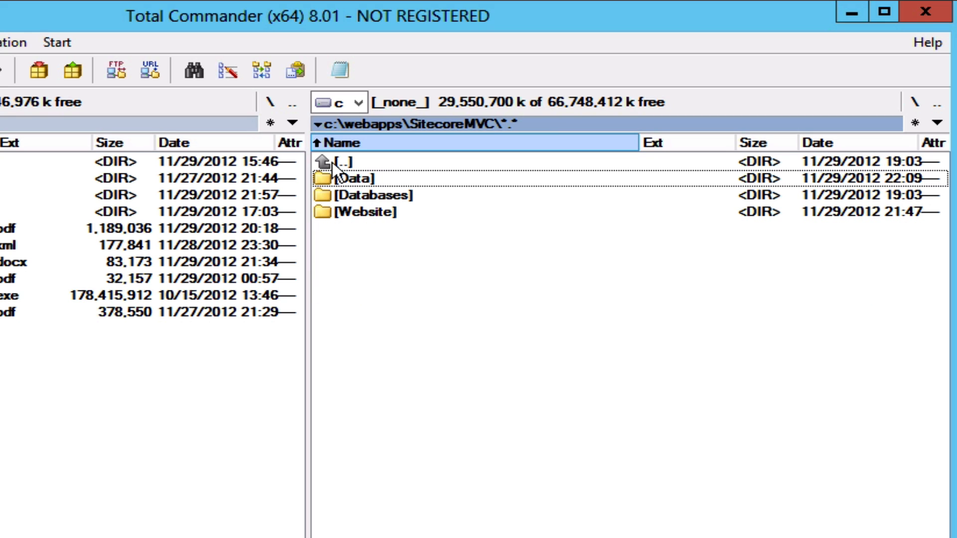
double_click(345, 205)
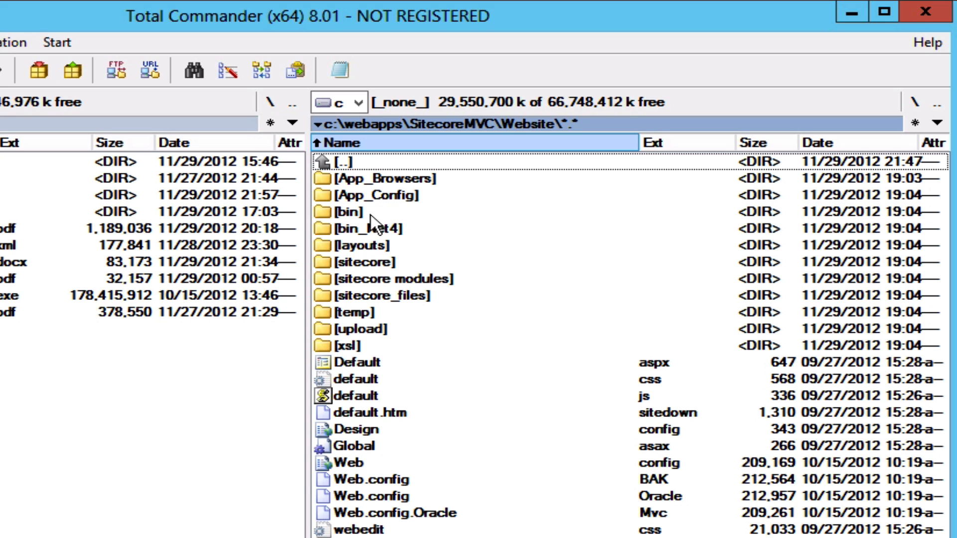
double_click(384, 230)
left_click(400, 178)
left_click(414, 224, "shift")
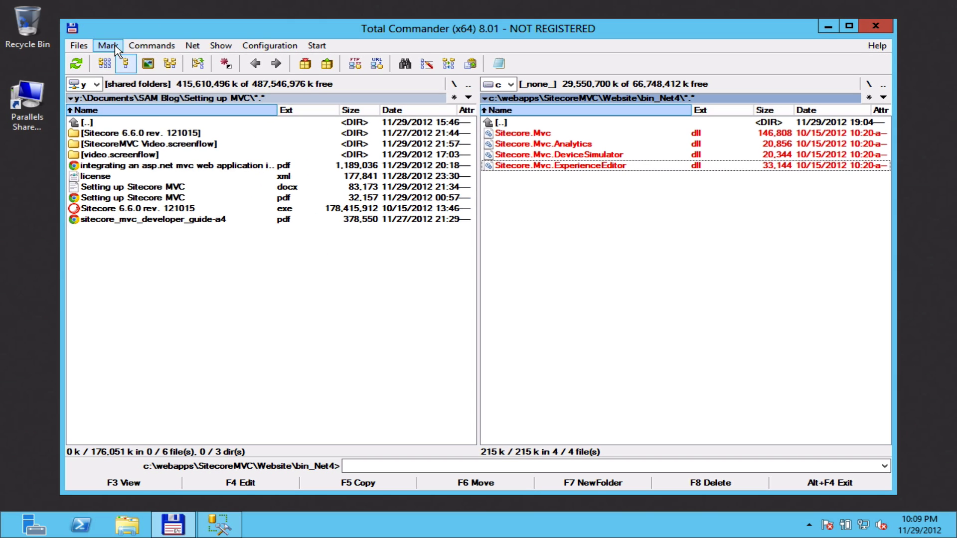
Show bin_Net4 in both panels with Commands > Target=Source.
left_click(112, 46)
mouse_move(155, 45)
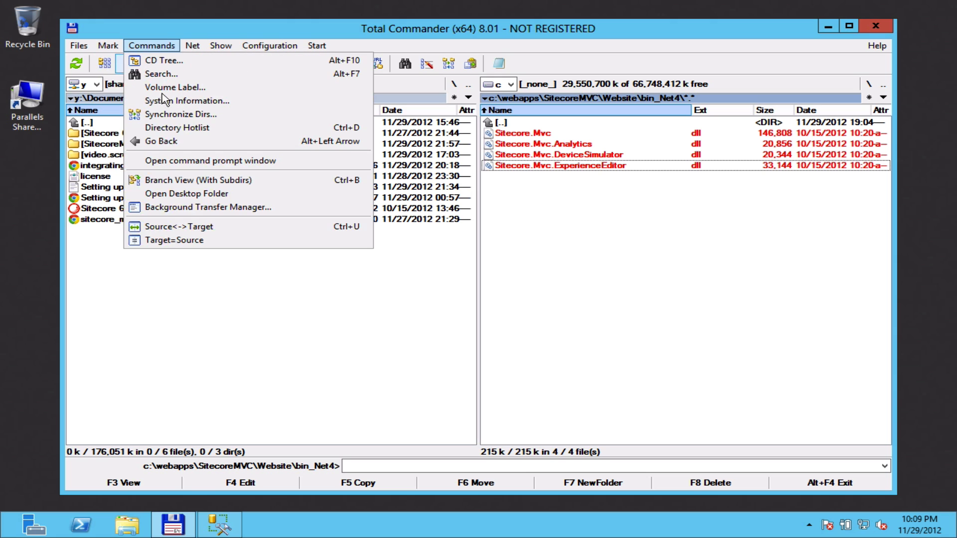
left_click(169, 227)
left_click(169, 230)
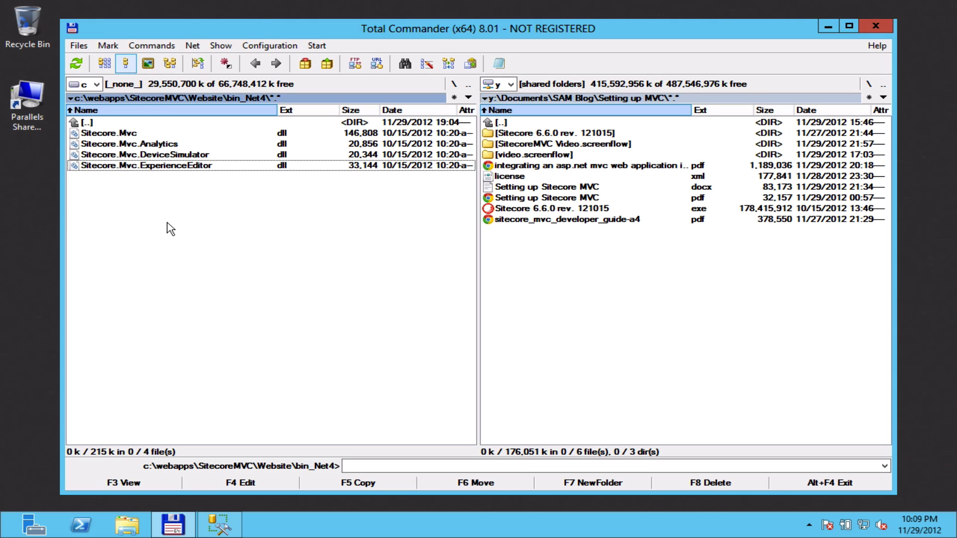
left_click(151, 45)
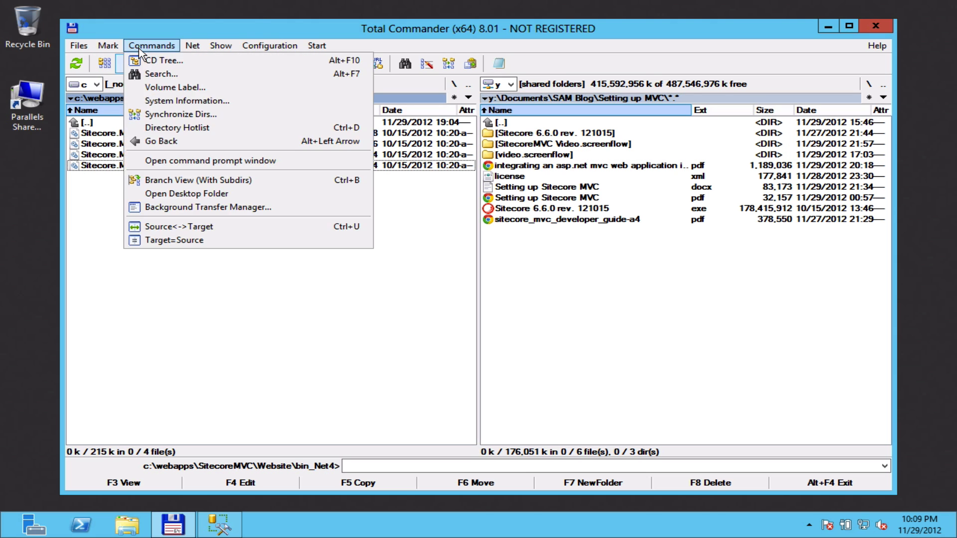
left_click(166, 240)
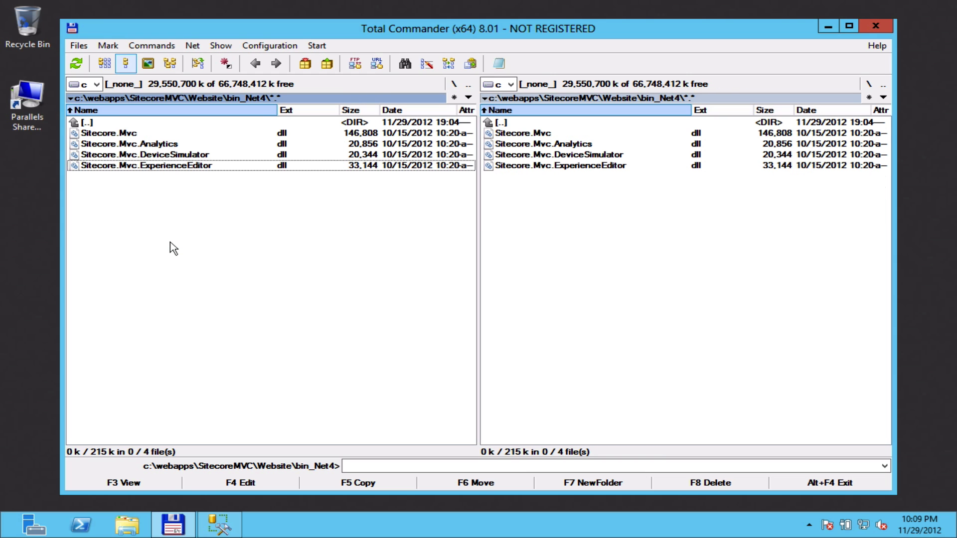
Copy the four Sitecore.Mvc dlls from bin_Net4 into the Website's bin folder.
double_click(500, 122)
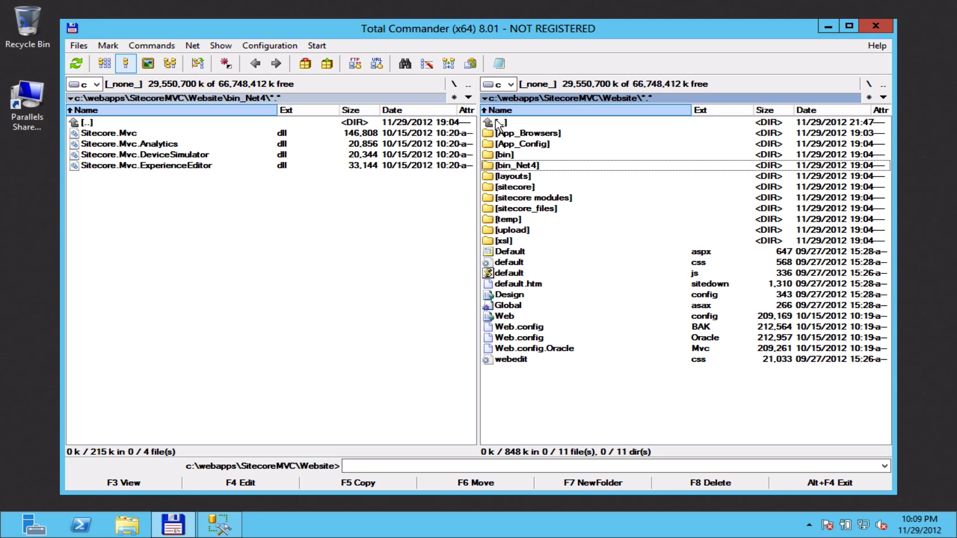
double_click(507, 155)
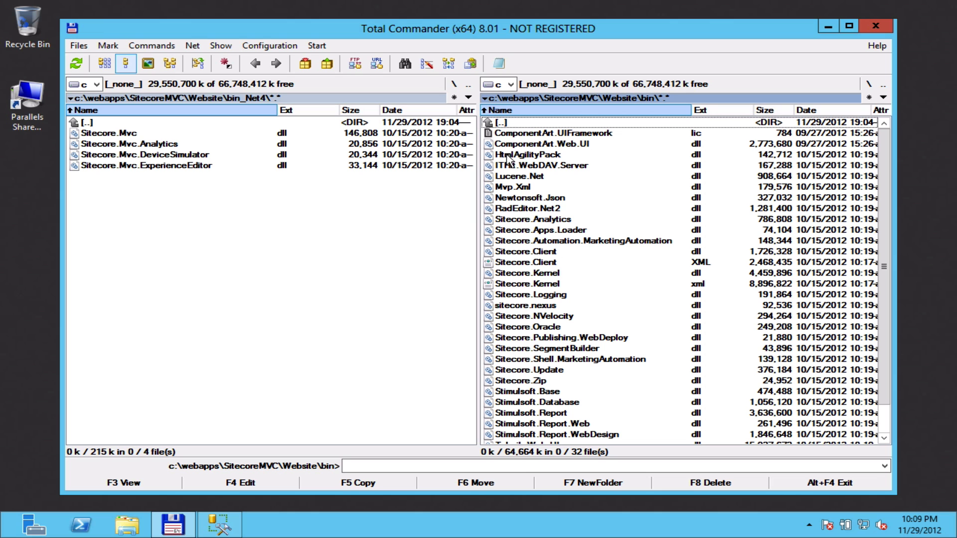
left_click(194, 255)
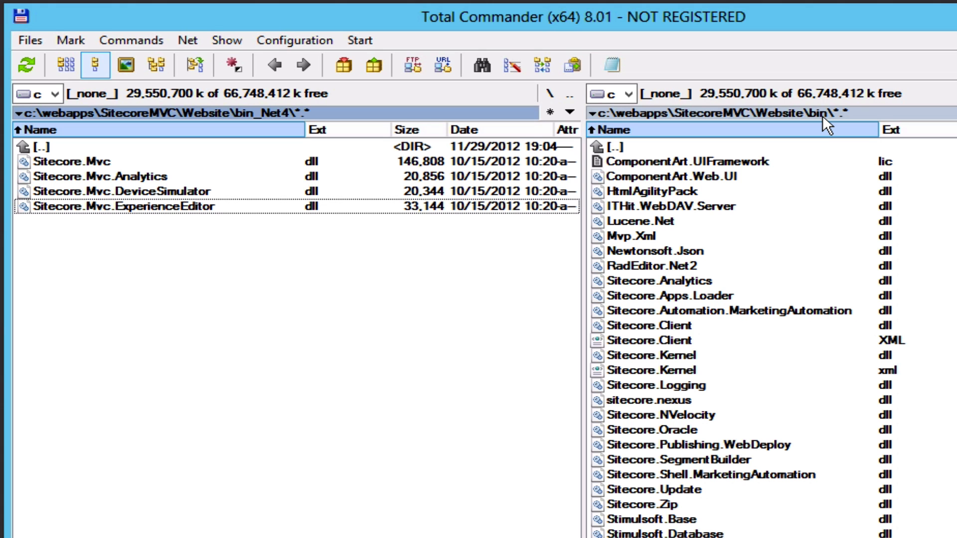
left_click(94, 161, "shift")
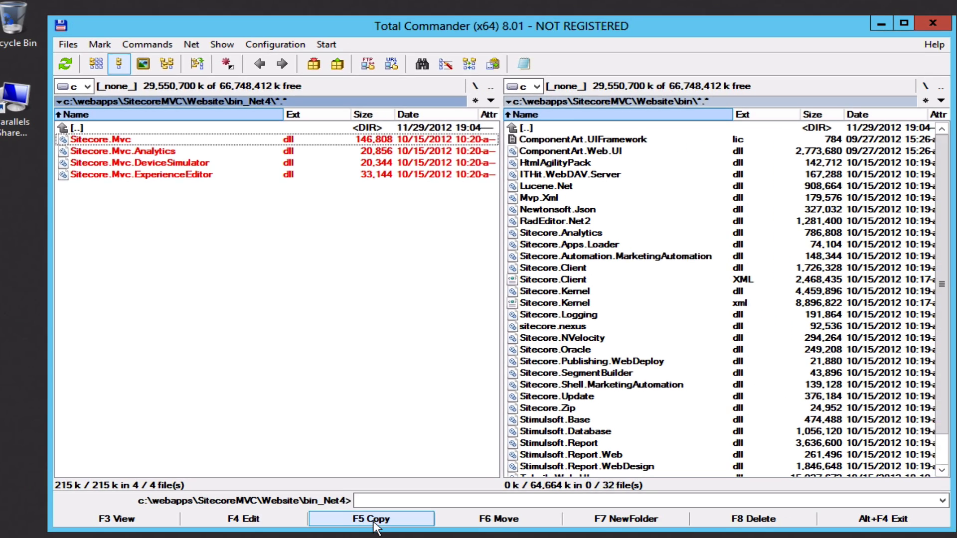
left_click(358, 482)
left_click(359, 293)
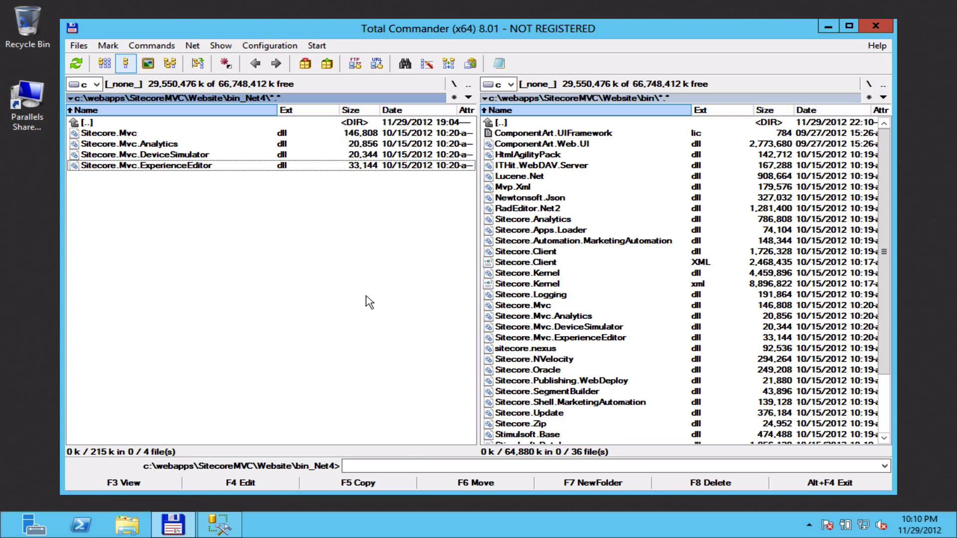
scroll(592, 321, "down", 3)
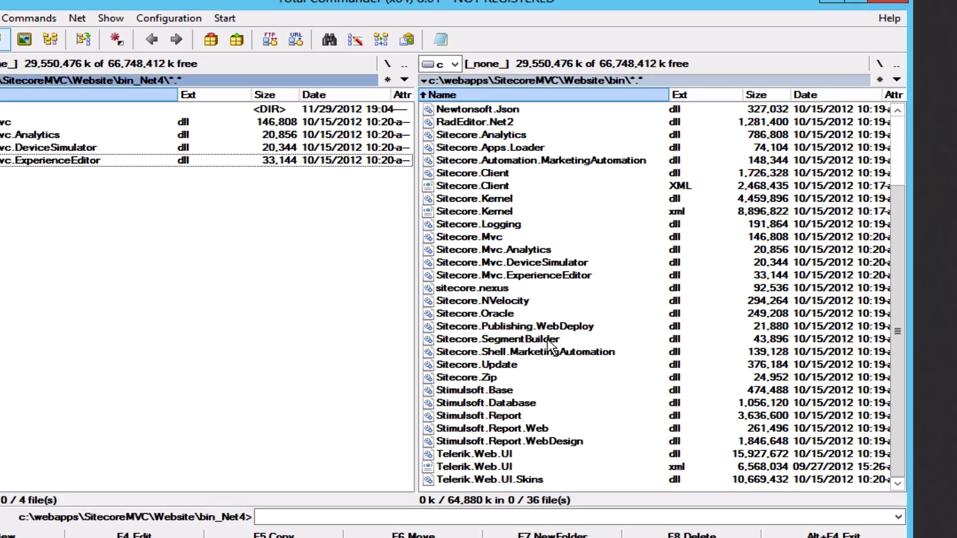
scroll(549, 341, "up", 3)
scroll(448, 393, "down", 3)
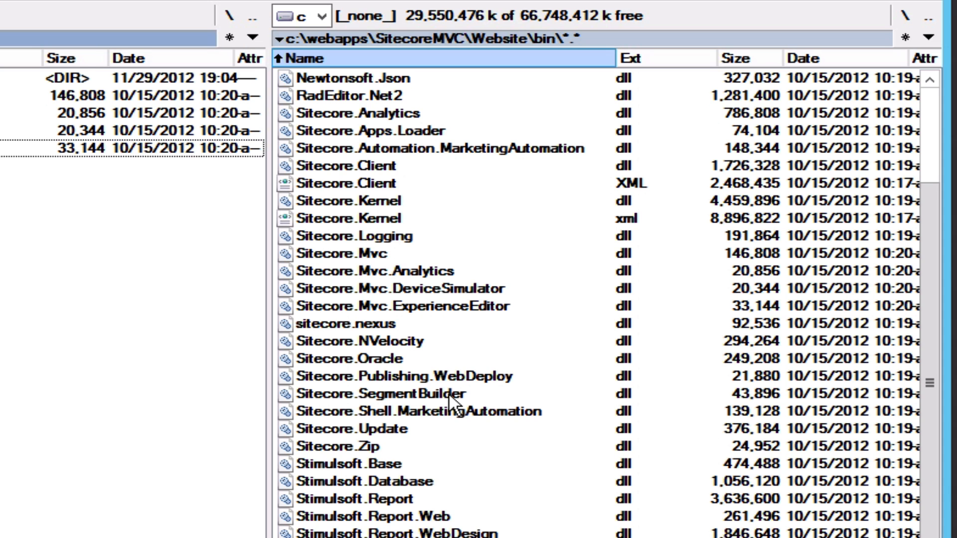
left_click(369, 256)
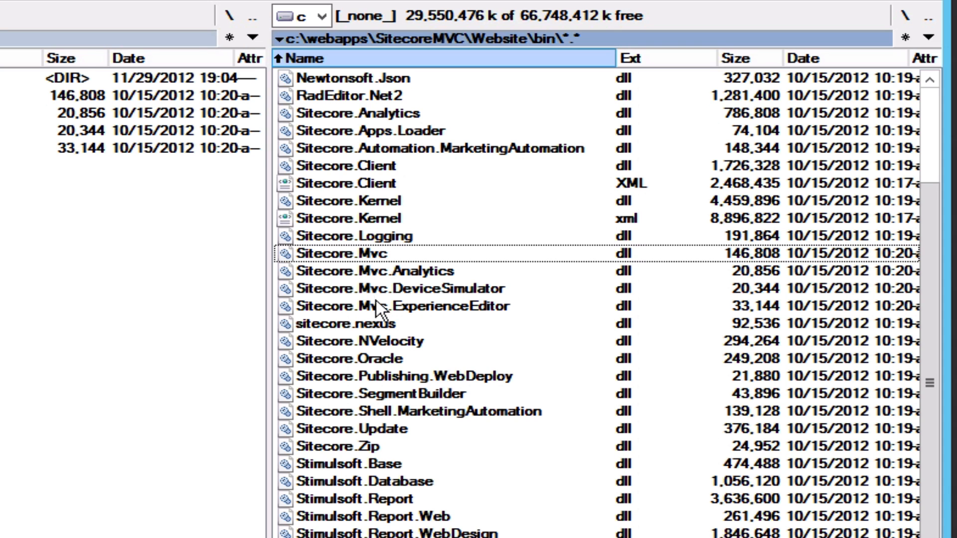
left_click(376, 301, "shift")
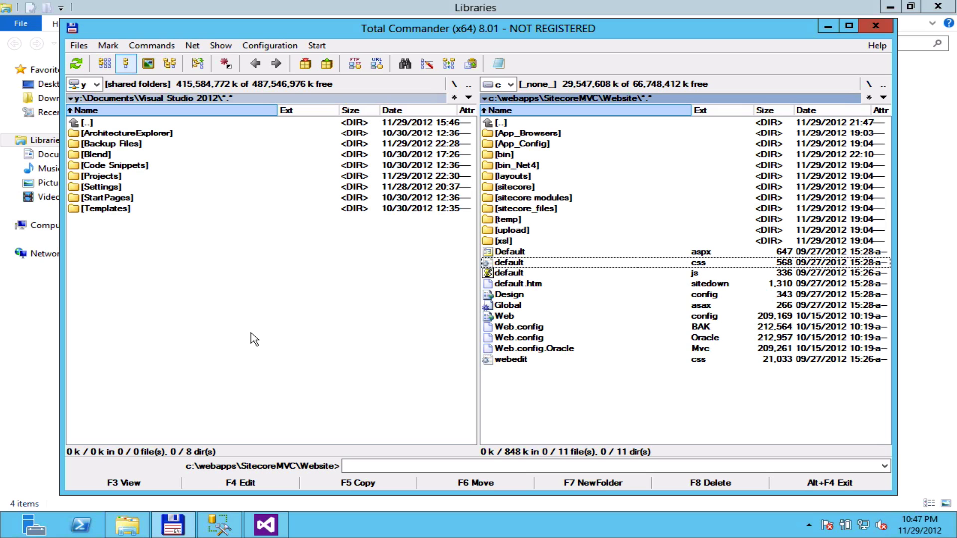
Create an ASP.NET MVC 3 Web Application named SitecoreMVC from the Empty template with Razor.
left_click(265, 528)
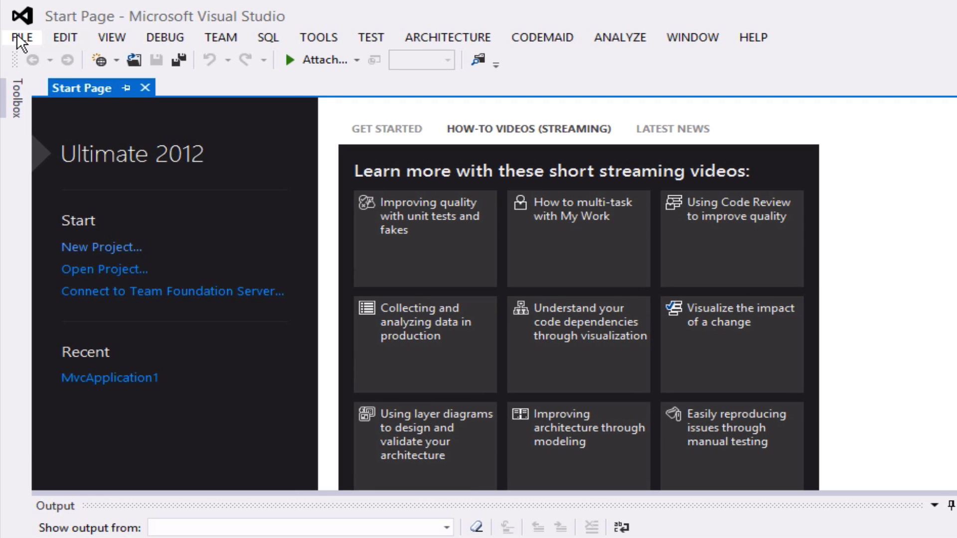
left_click(20, 40)
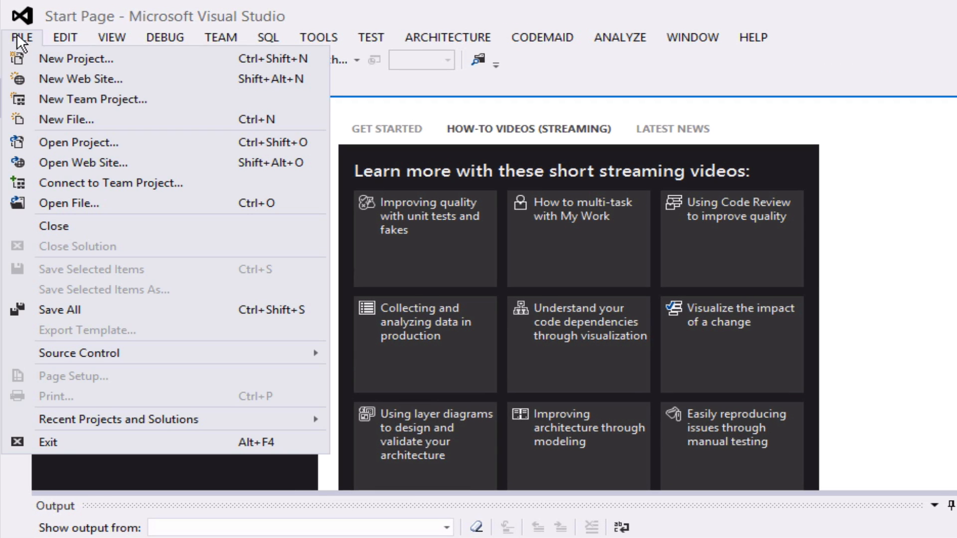
left_click(41, 59)
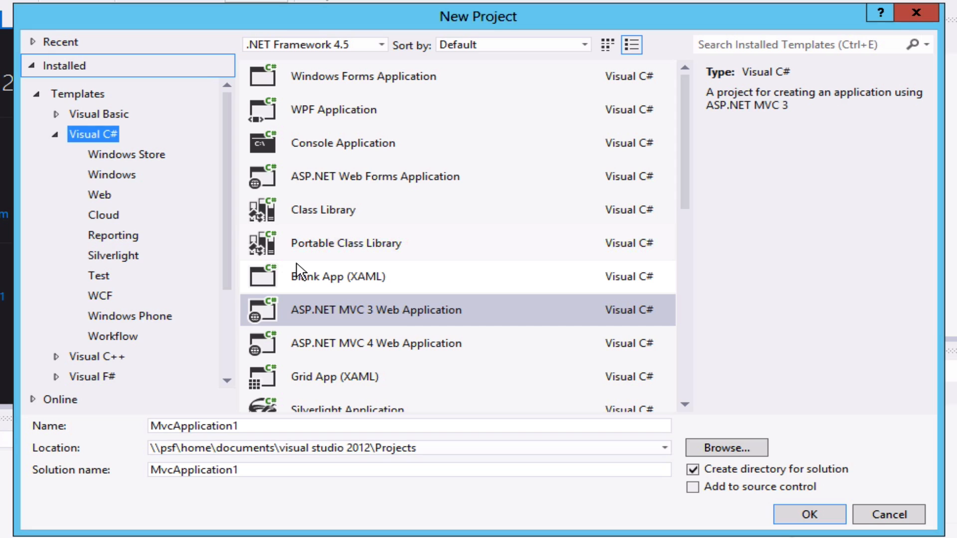
left_click(330, 305)
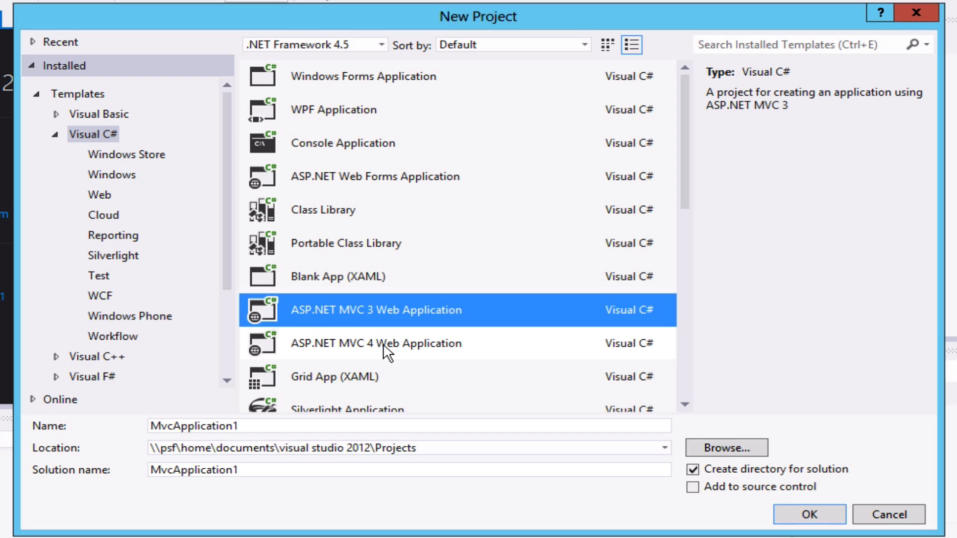
left_click(250, 427)
double_click(251, 427)
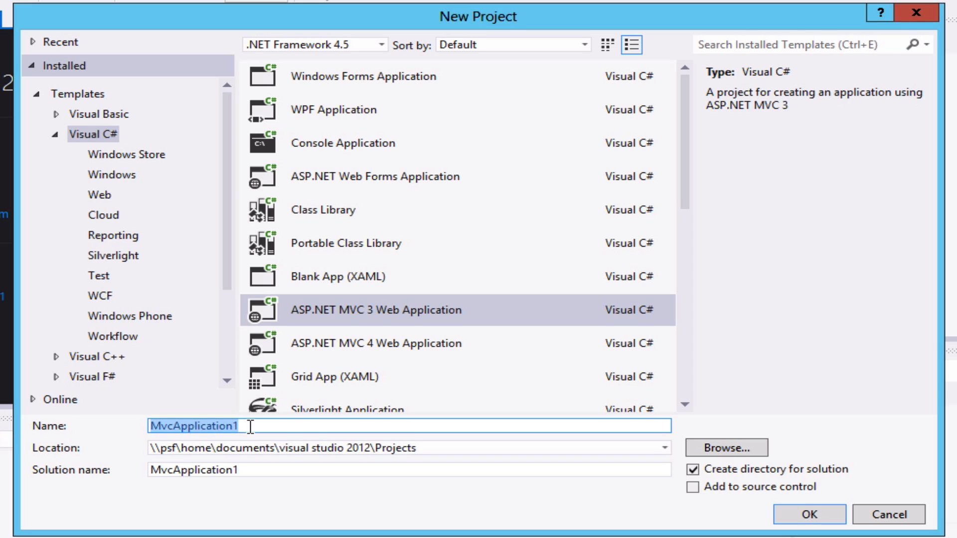
type("Si")
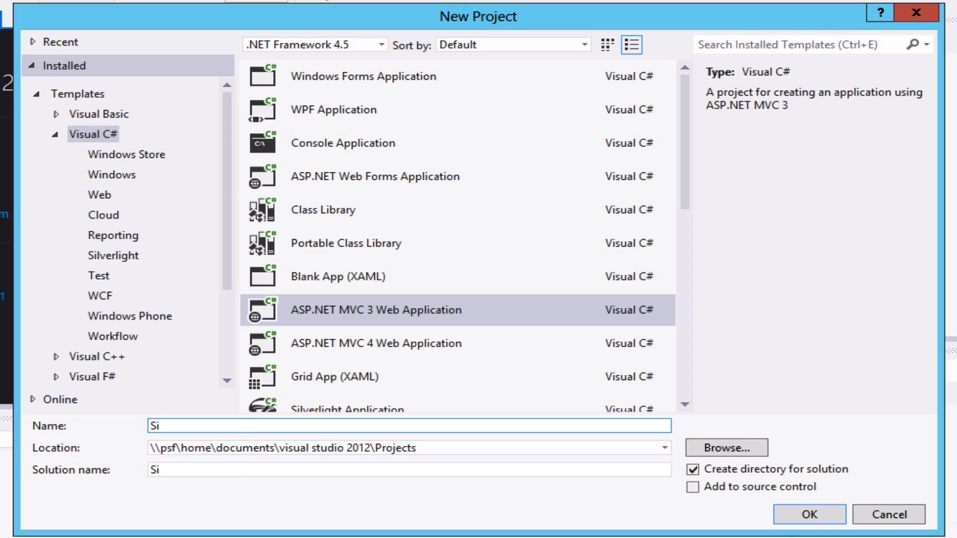
type("tecoreMVC")
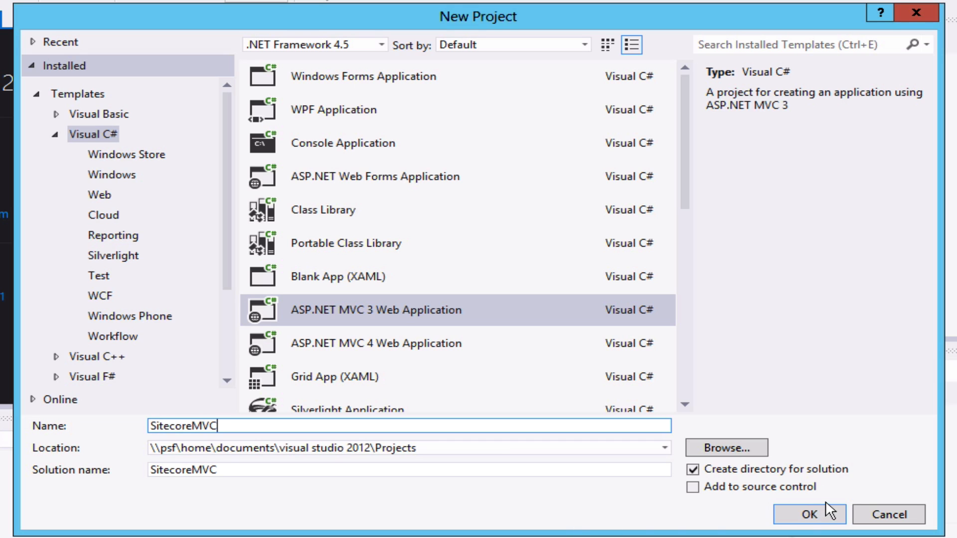
left_click(809, 516)
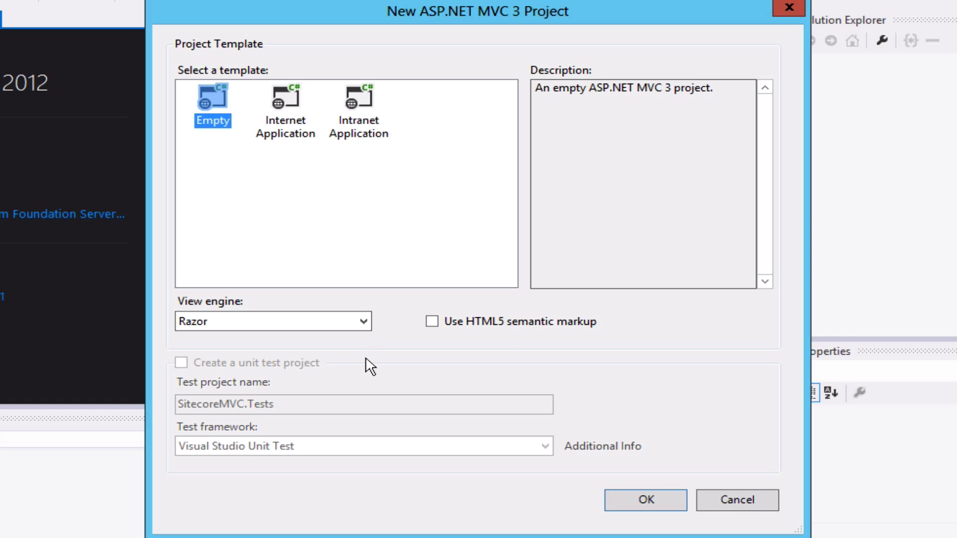
left_click(640, 501)
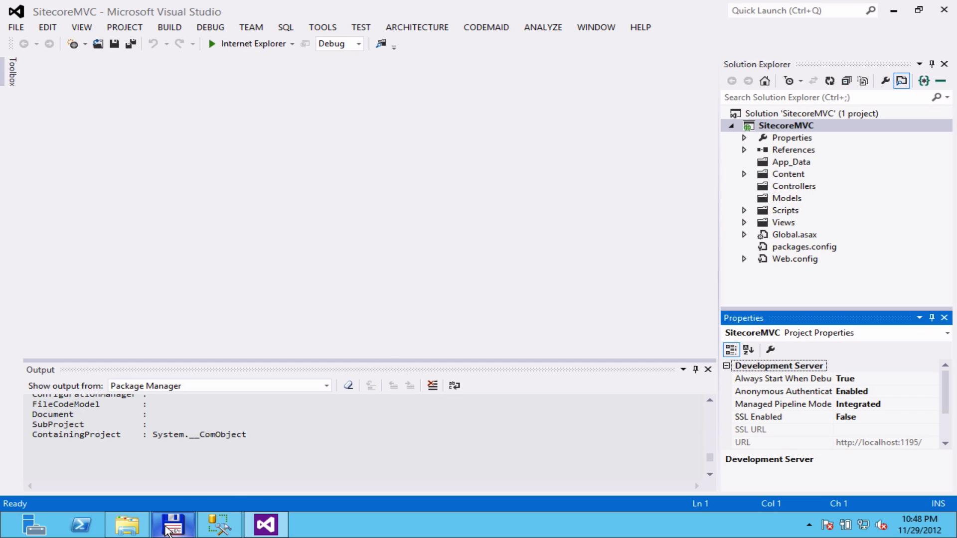
Open Projects\SitecoreMVC\SitecoreMVC in Total Commander's left panel.
mouse_move(167, 532)
left_click(172, 439)
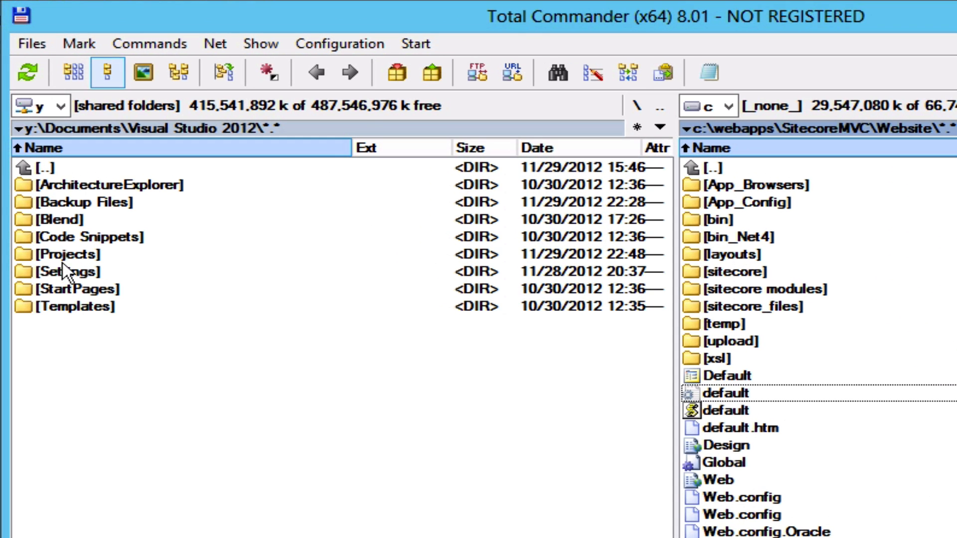
double_click(65, 256)
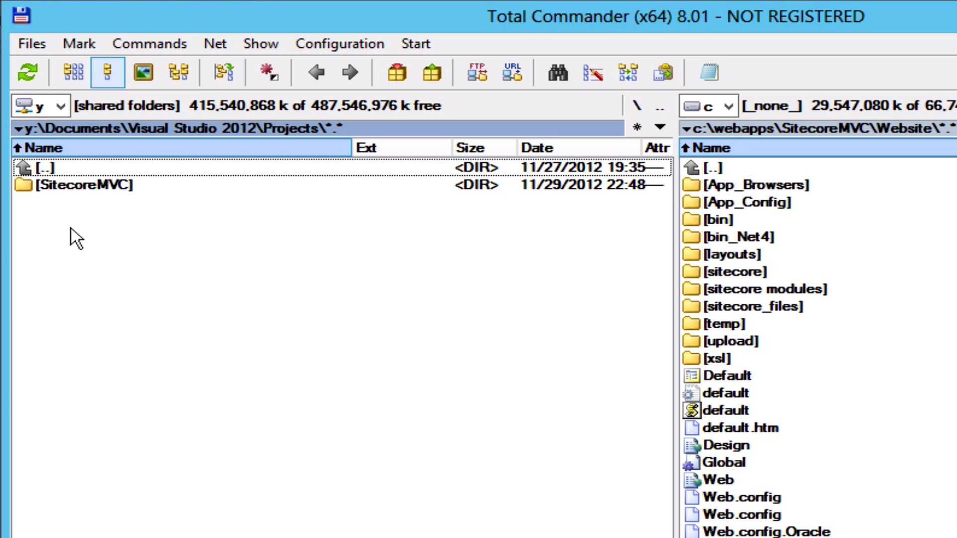
left_click(85, 185)
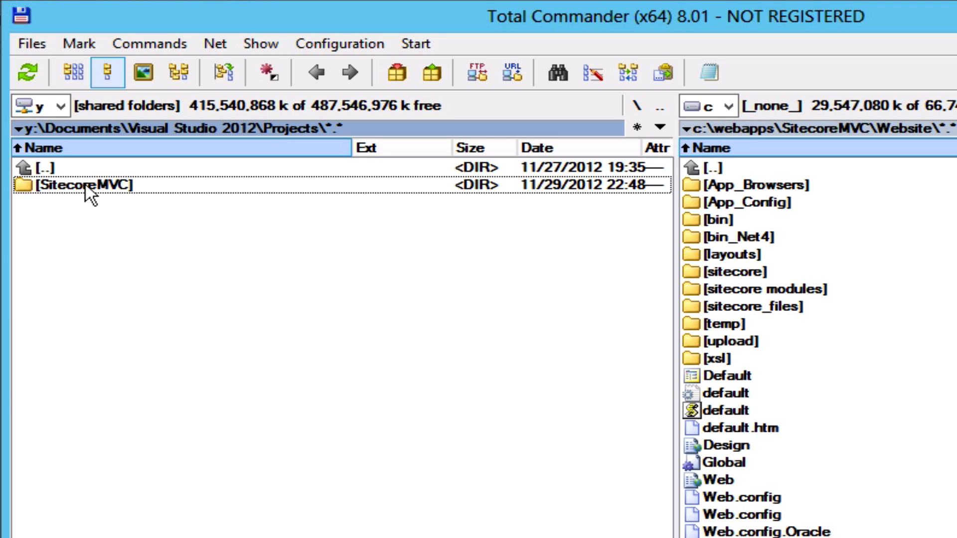
double_click(86, 185)
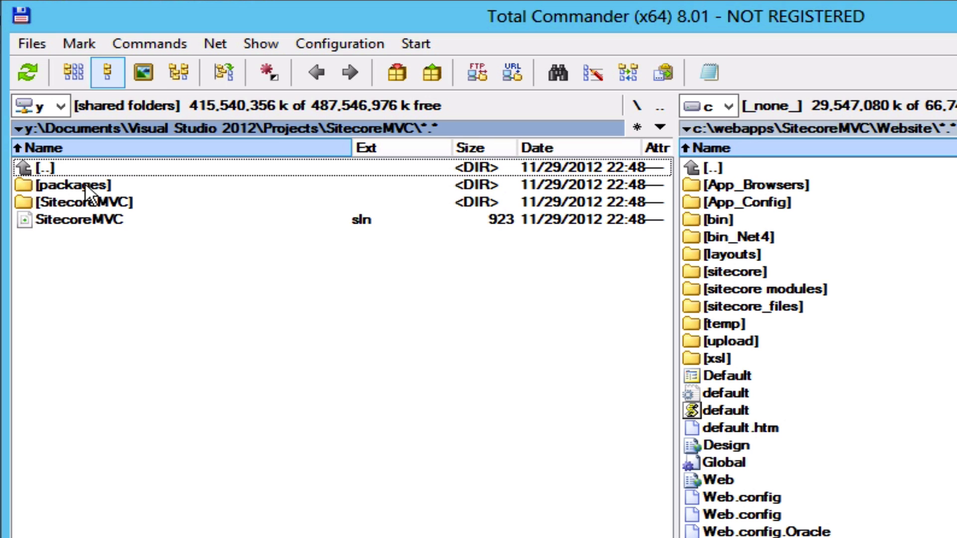
double_click(92, 203)
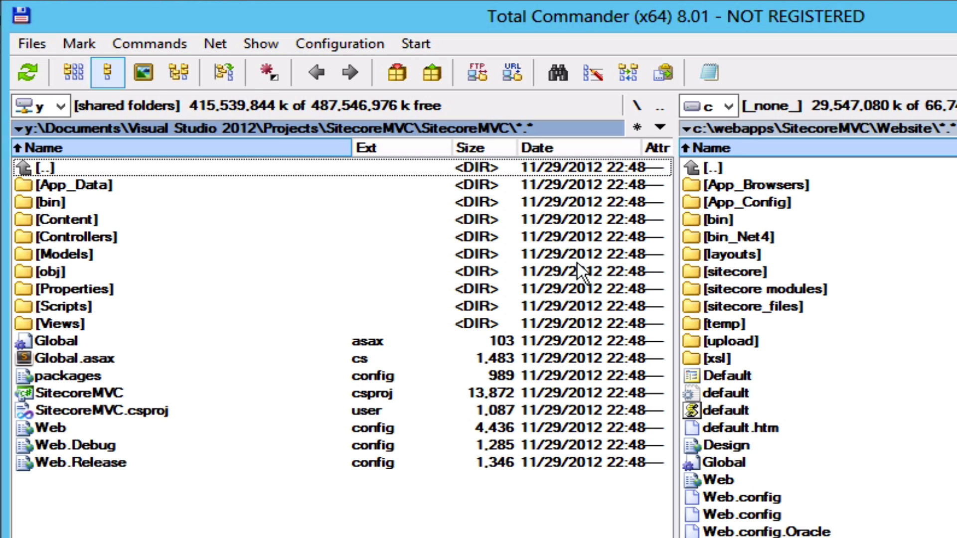
left_click(178, 237)
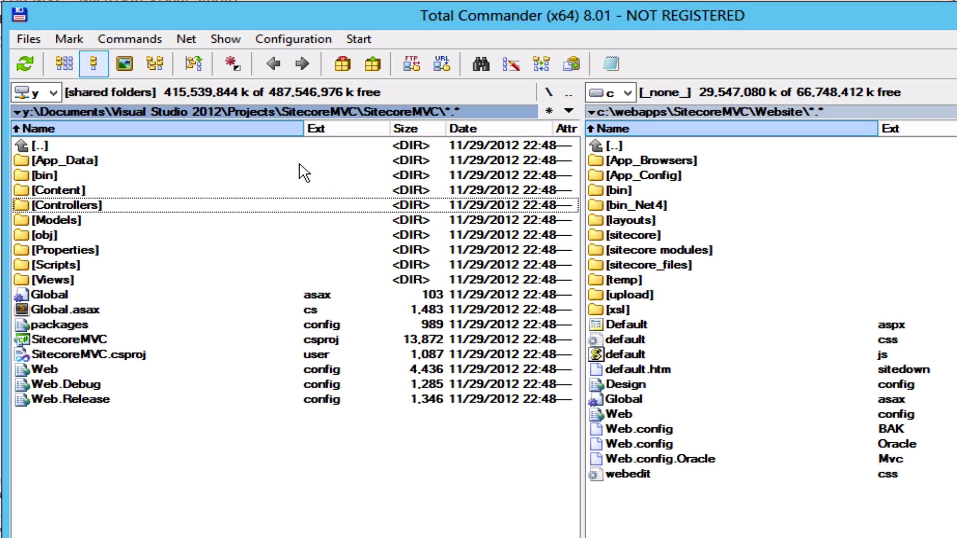
left_click(807, 242)
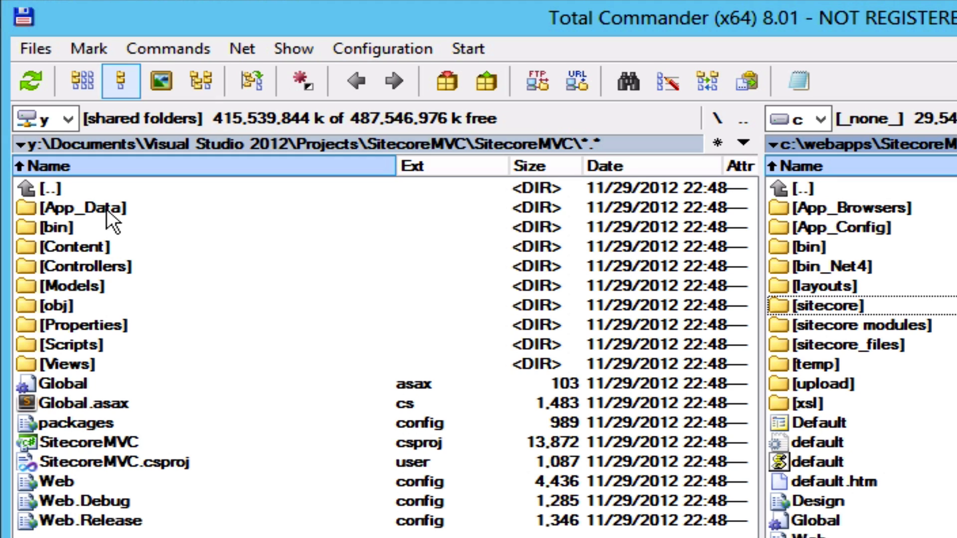
Mark the App_Data, Content, Controllers, Models, Properties, Scripts and Views folders, skipping bin and obj.
left_click(107, 208)
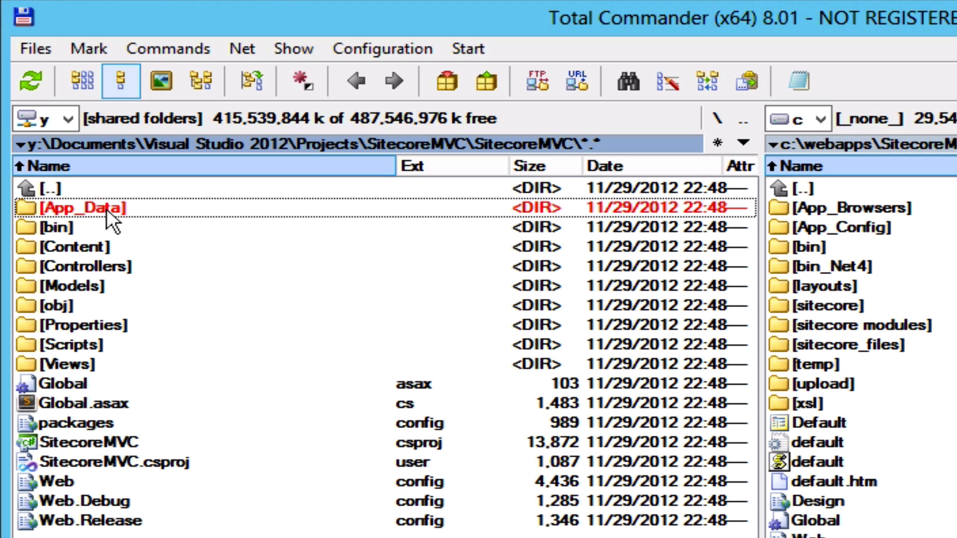
key("Down")
key("Down")
key("space")
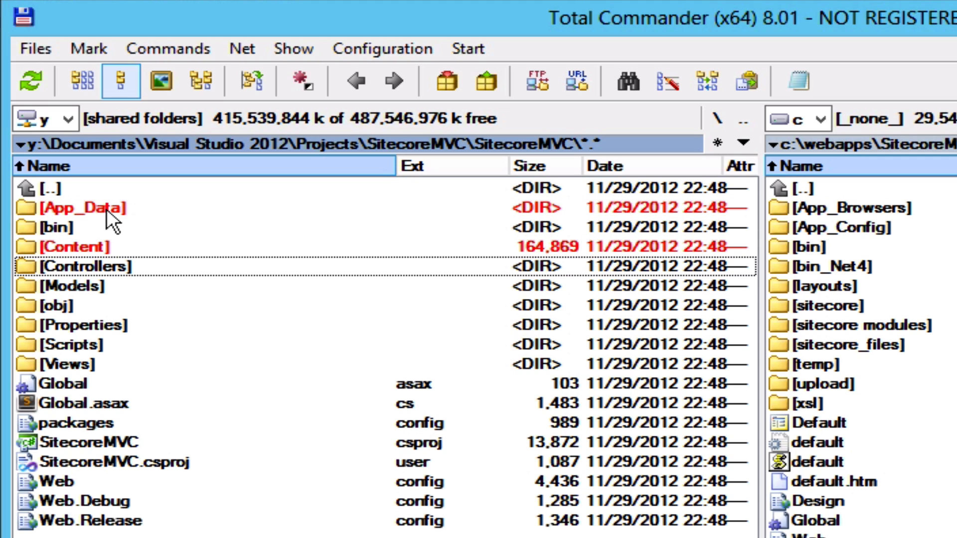
key("Insert")
key("Insert")
key("Down")
key("space")
key("Down")
key("space")
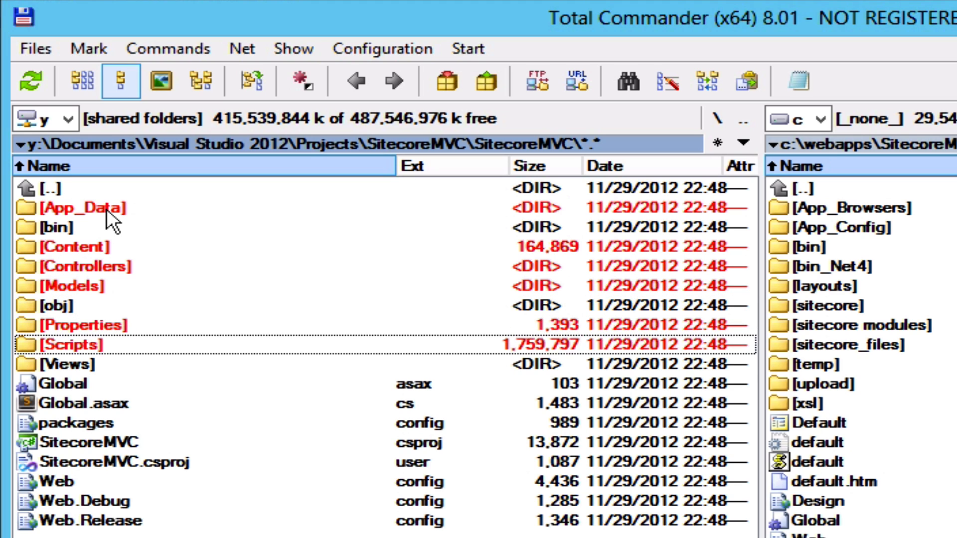
key("Down")
key("space")
Mark Global.asax, Global.asax.cs and SitecoreMVC.csproj, leaving packages.config unmarked.
key("Down")
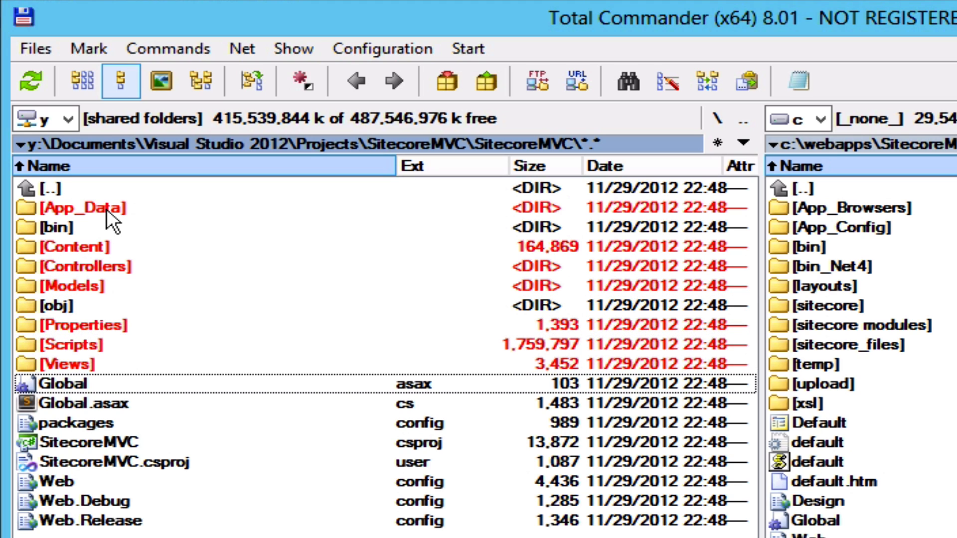
key("space")
key("Down")
key("space")
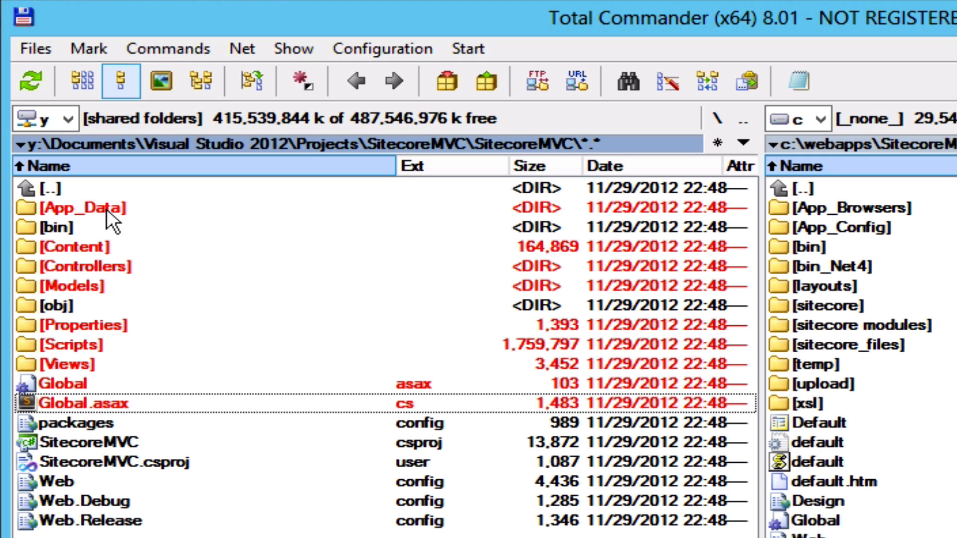
key("Down")
key("Down")
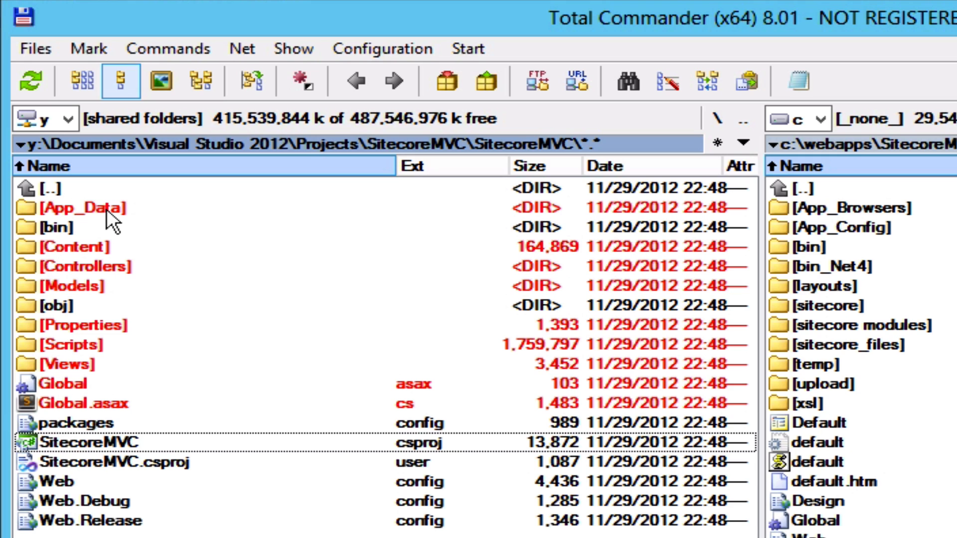
key("space")
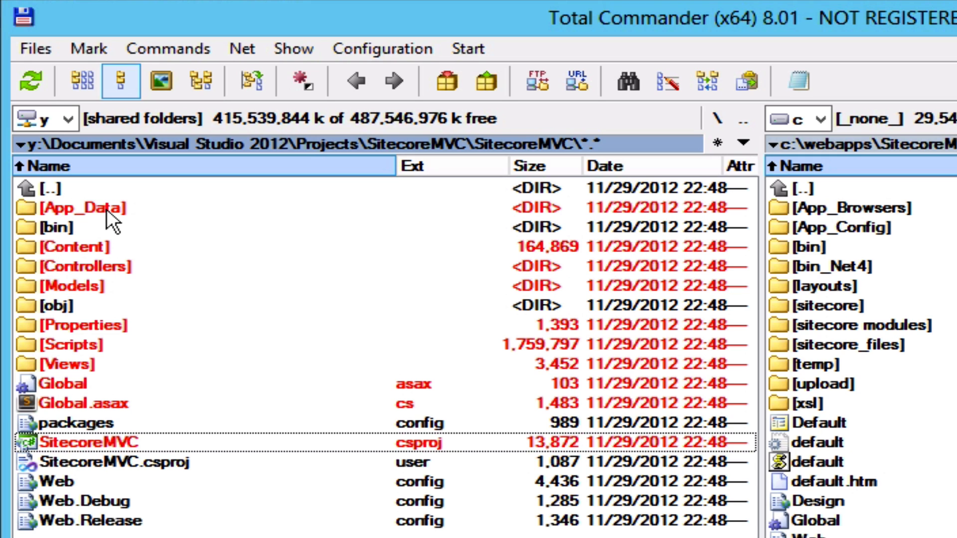
key("Down")
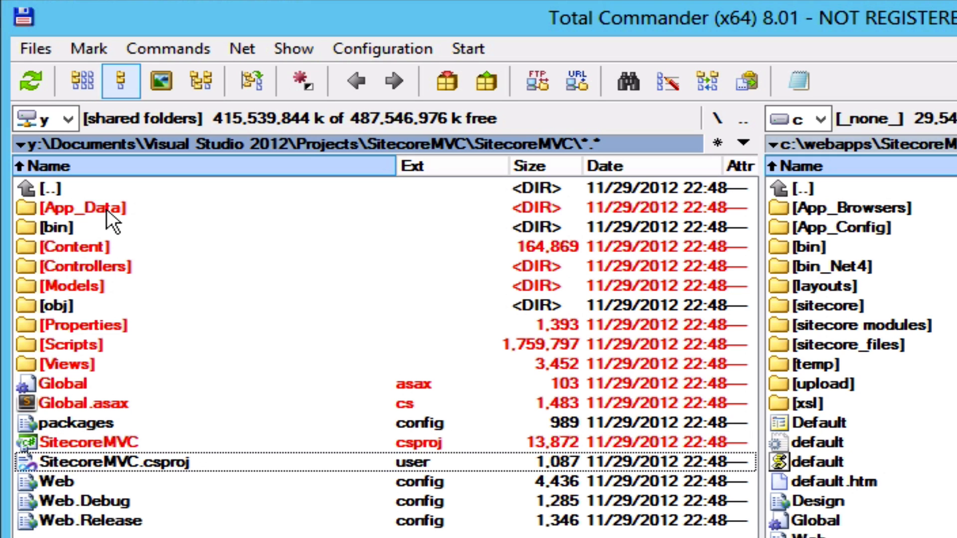
key("Up")
key("Up")
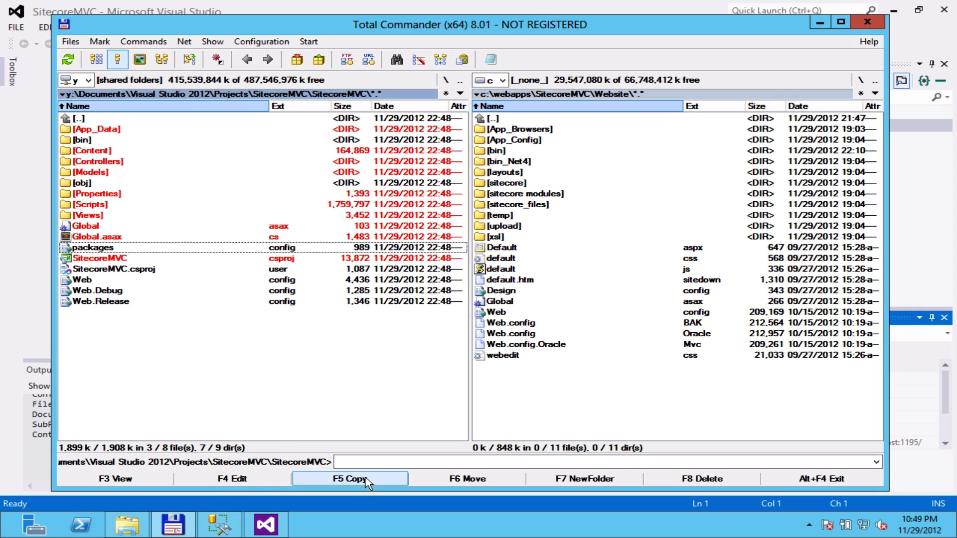
Copy the marked items into c:\webapps\SitecoreMVC\Website, overwriting the existing Global.asax.
left_click(366, 481)
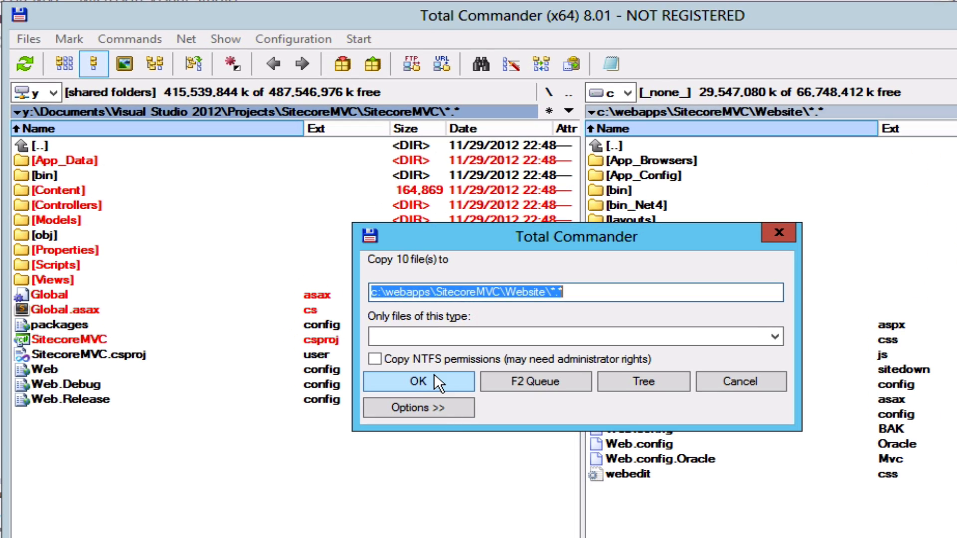
left_click(434, 377)
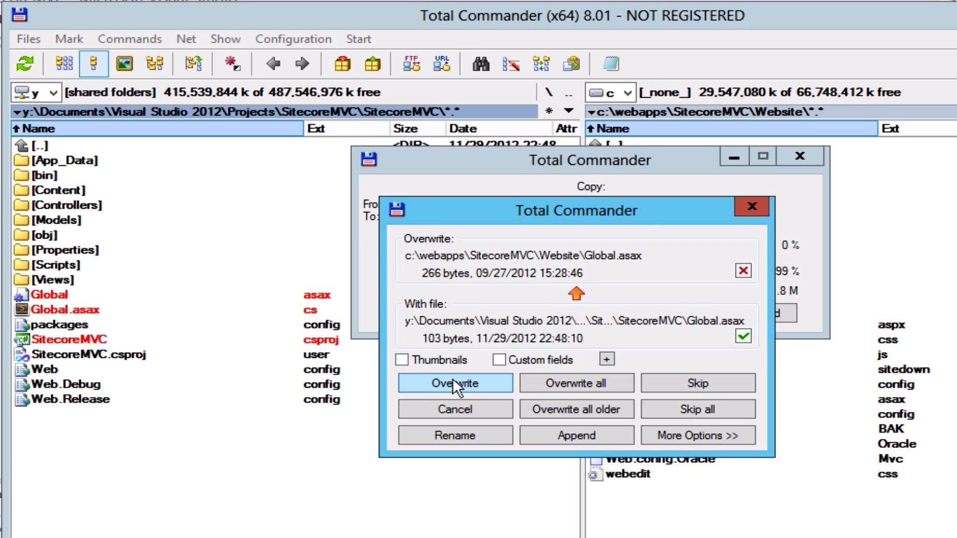
left_click(458, 382)
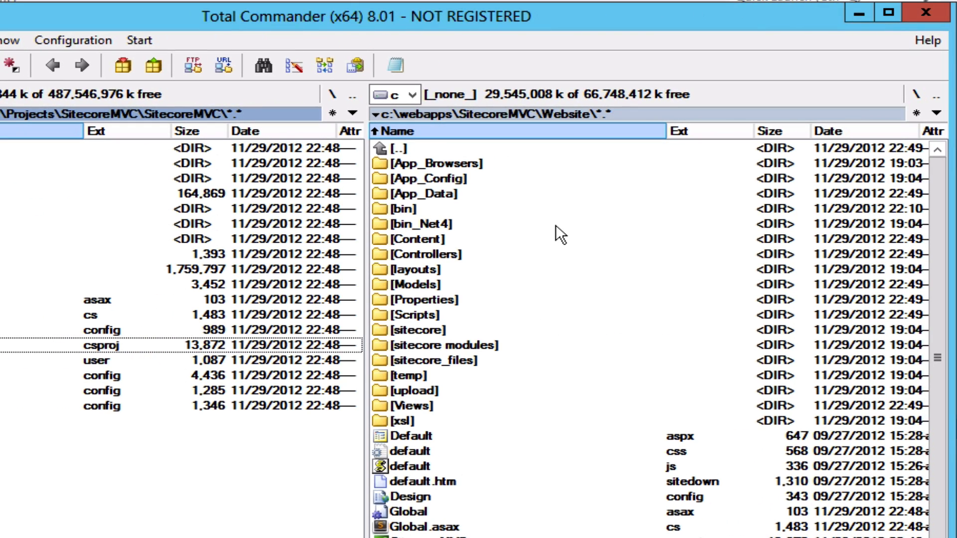
left_click(457, 178)
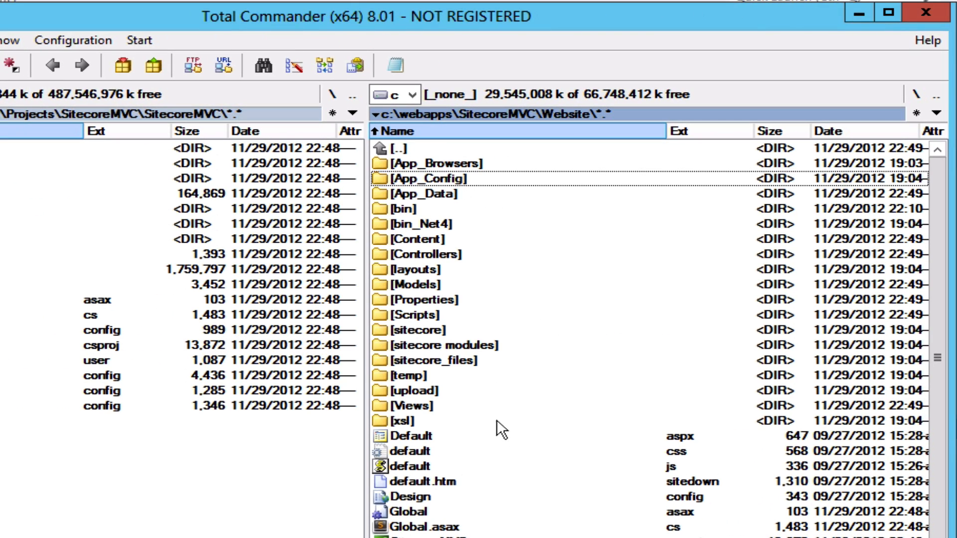
scroll(498, 425, "down", 1)
scroll(498, 428, "up", 1)
scroll(498, 428, "down", 1)
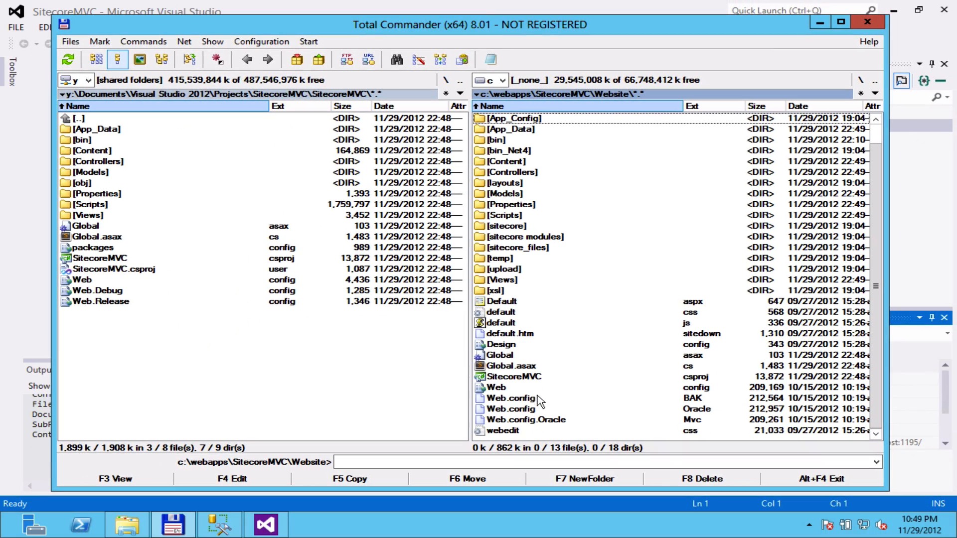
left_click(534, 377)
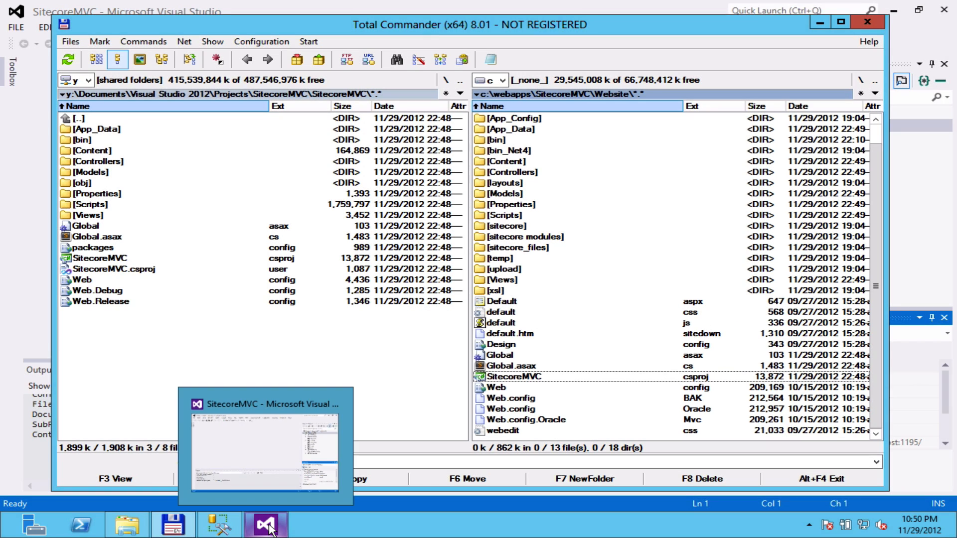
Use FILE > Close Solution on SitecoreMVC, then FILE > Open Project.
left_click(266, 525)
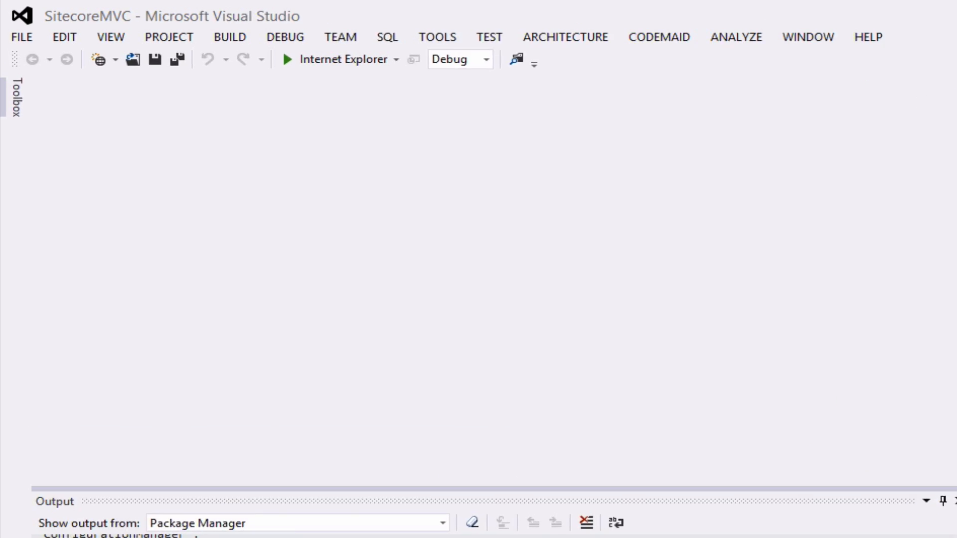
left_click(23, 36)
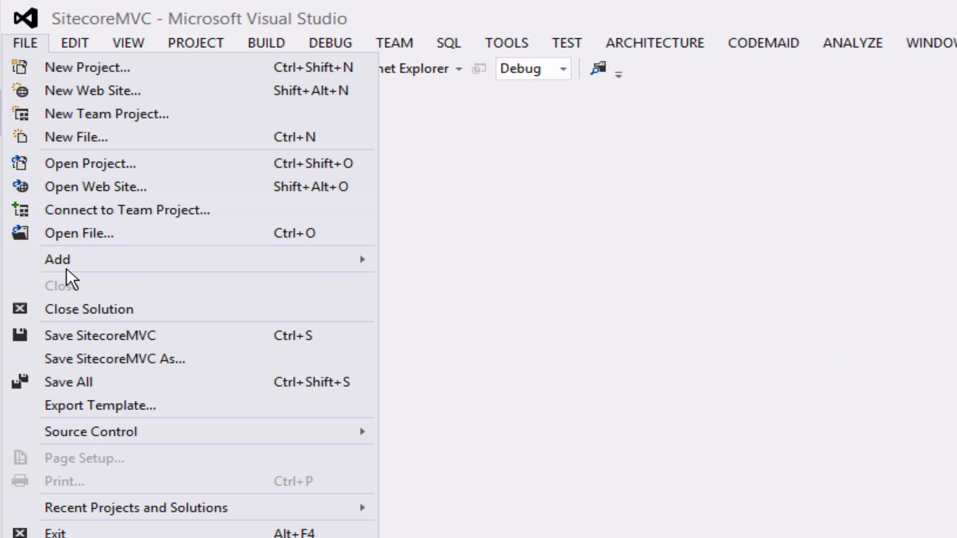
left_click(87, 310)
left_click(31, 47)
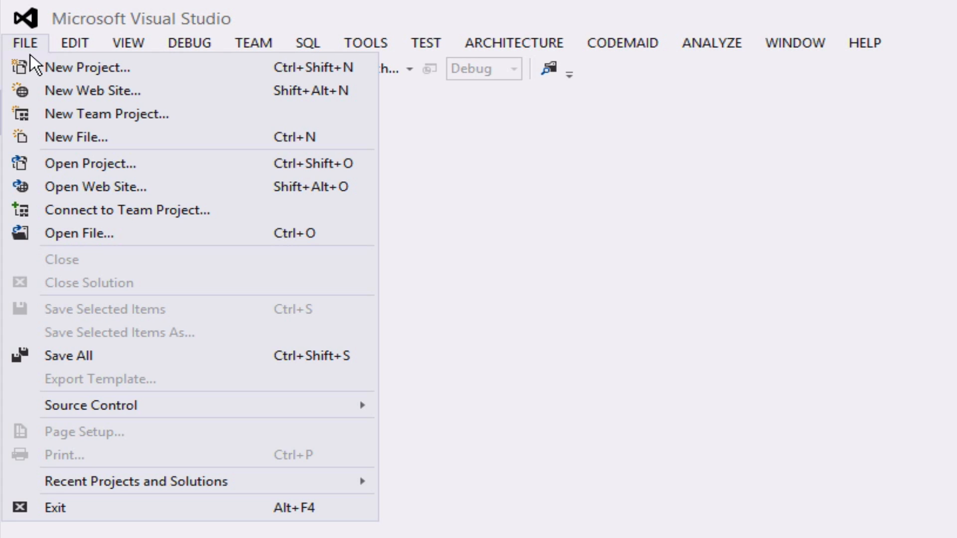
left_click(65, 157)
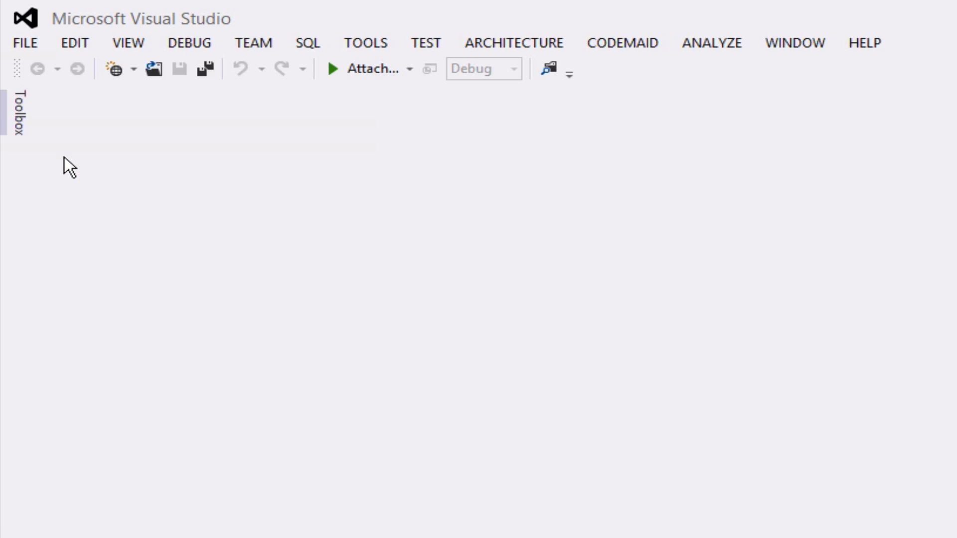
left_click_drag(508, 17, 783, 192)
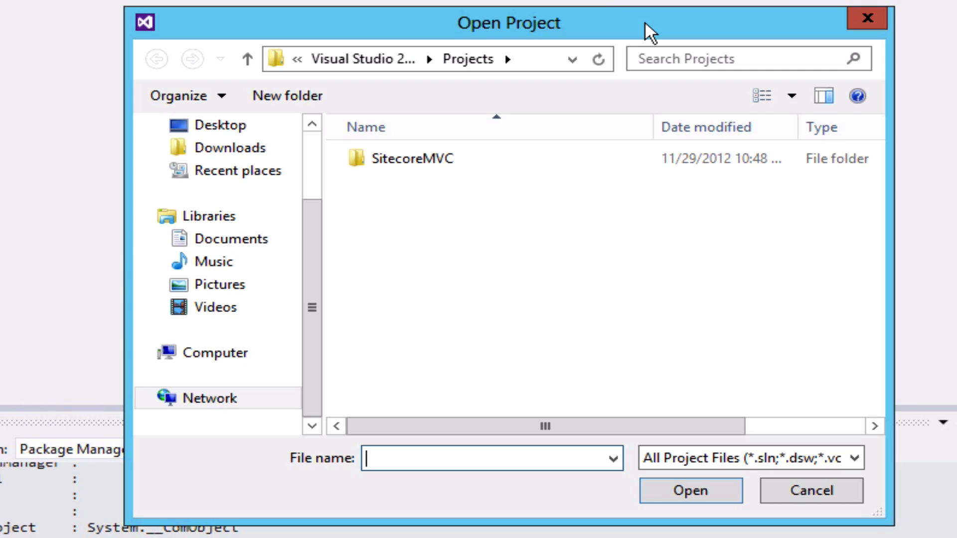
Open SitecoreMVC.csproj from C:\webapps\SitecoreMVC\Website.
left_click(238, 356)
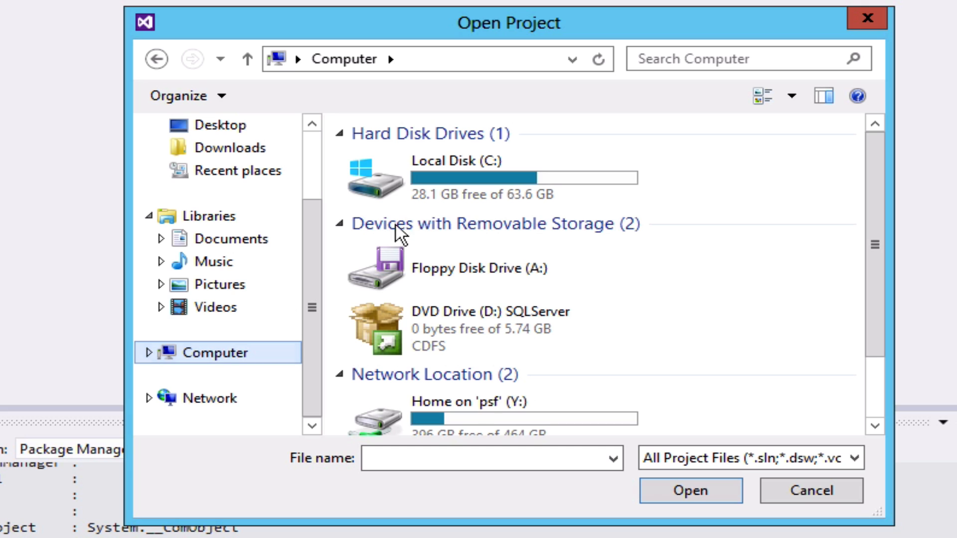
double_click(451, 162)
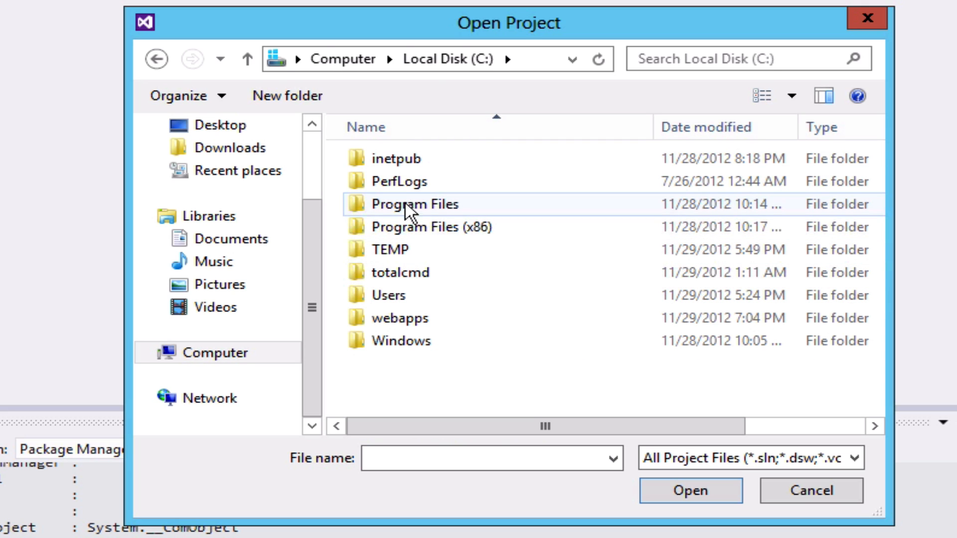
double_click(396, 319)
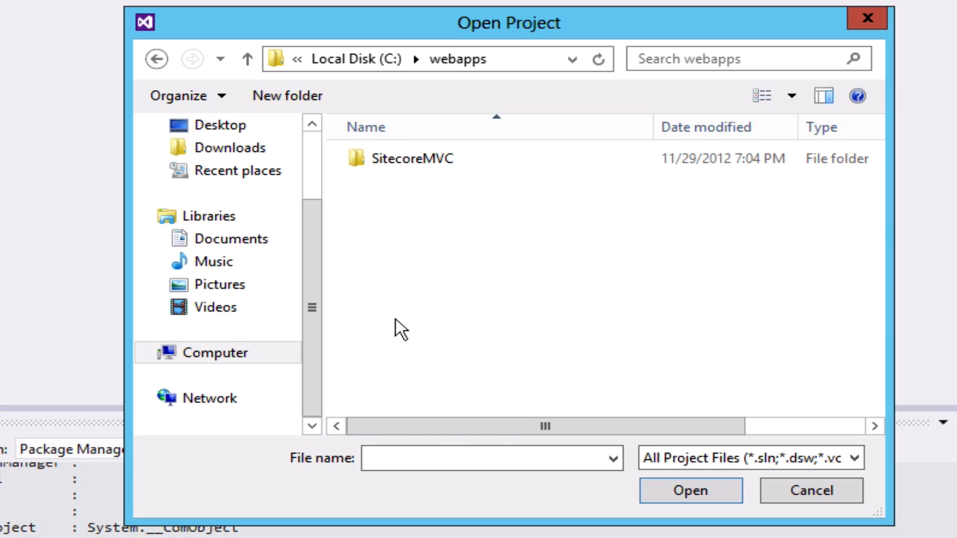
left_click(407, 161)
double_click(407, 161)
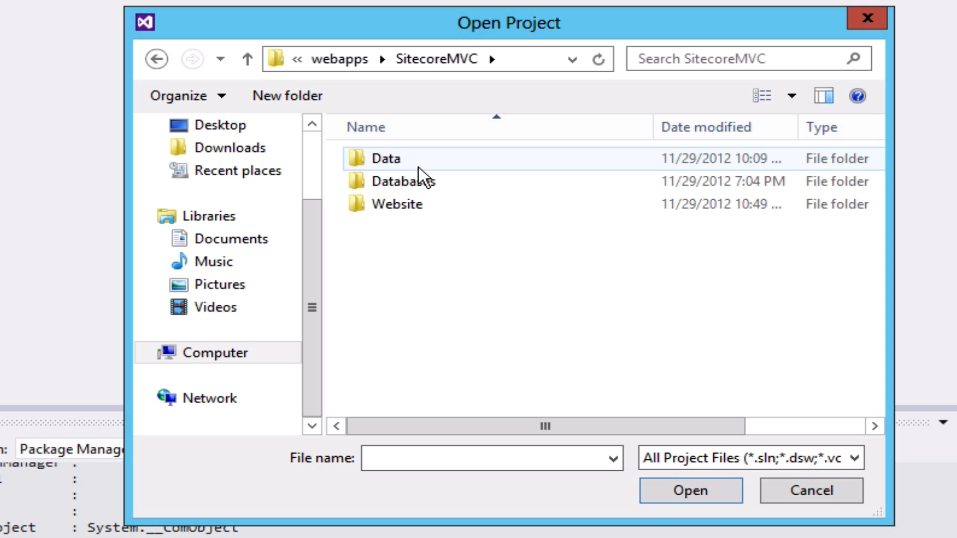
double_click(395, 206)
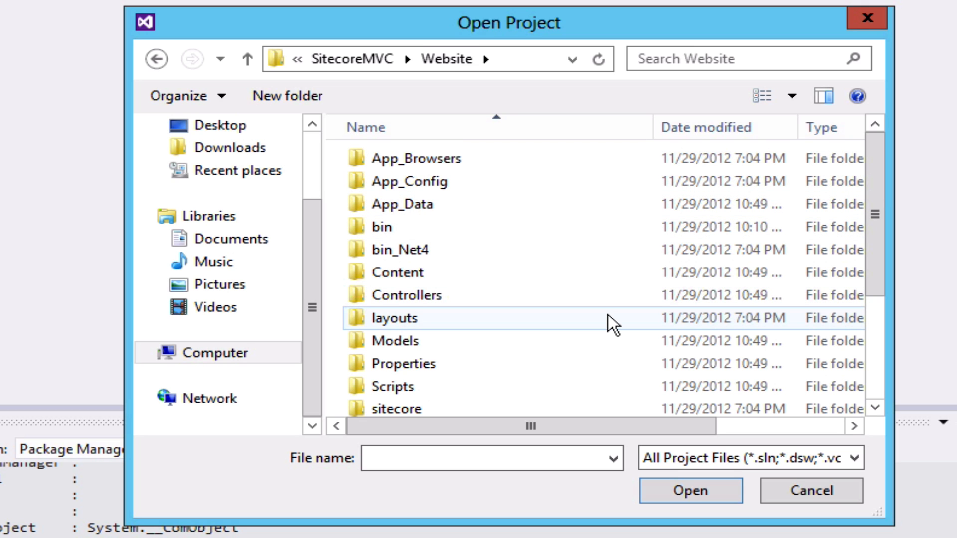
scroll(608, 315, "down", 3)
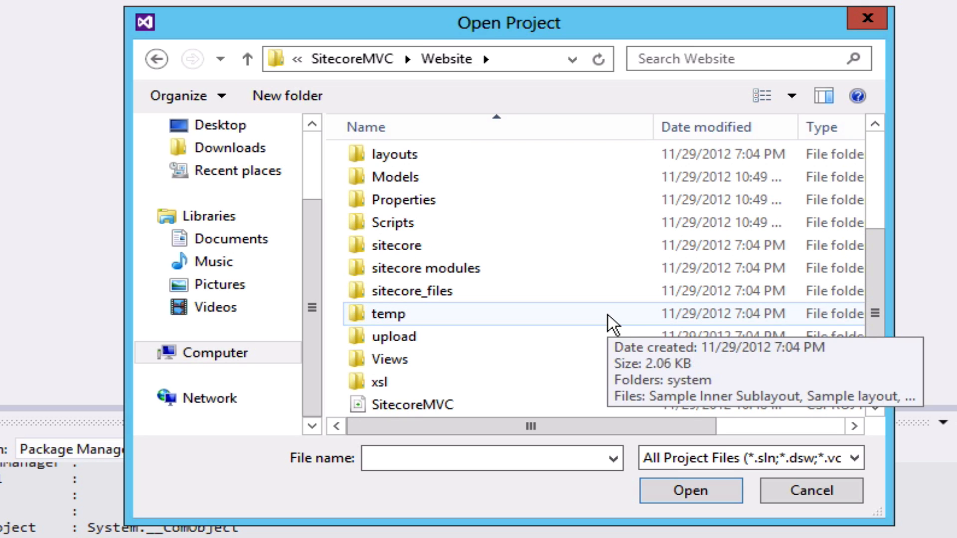
left_click(574, 404)
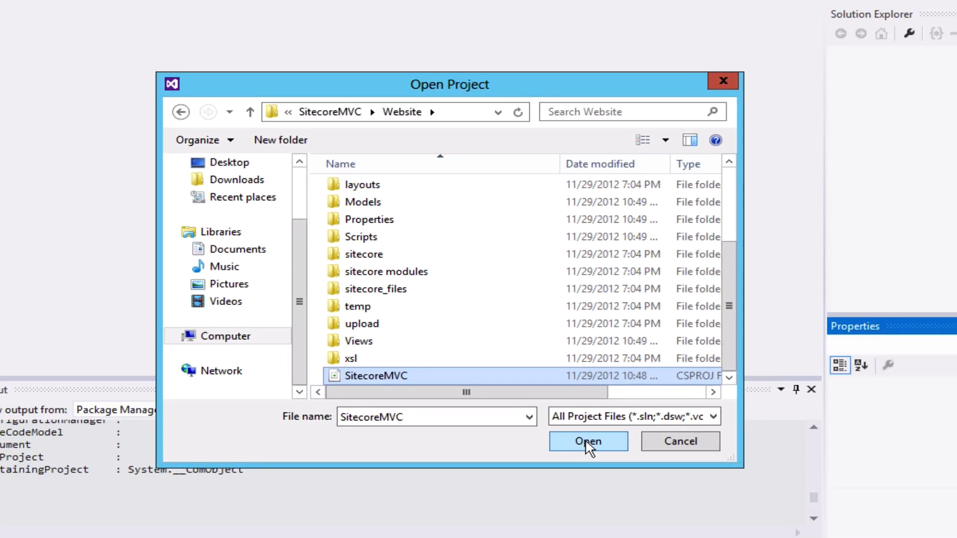
left_click(690, 490)
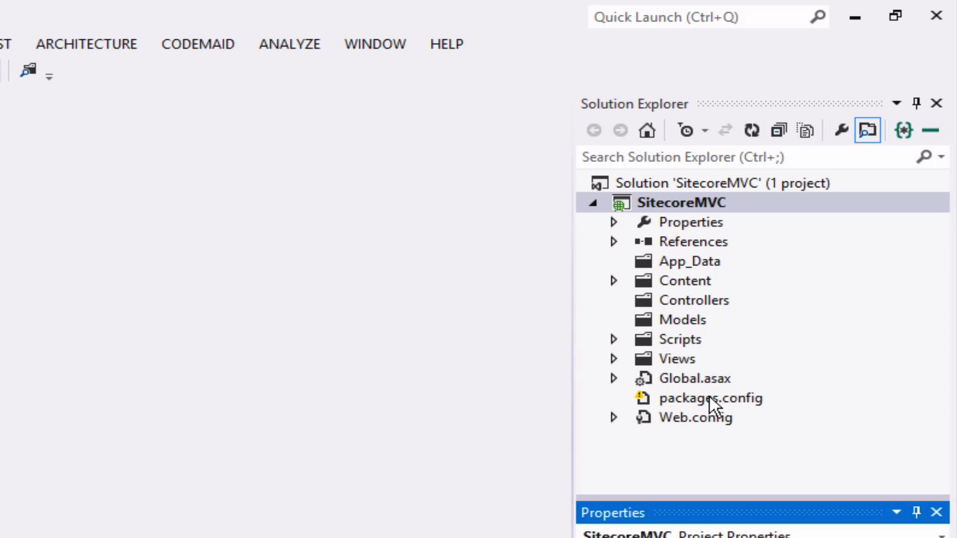
Delete packages.config from the SitecoreMVC project.
left_click(613, 418)
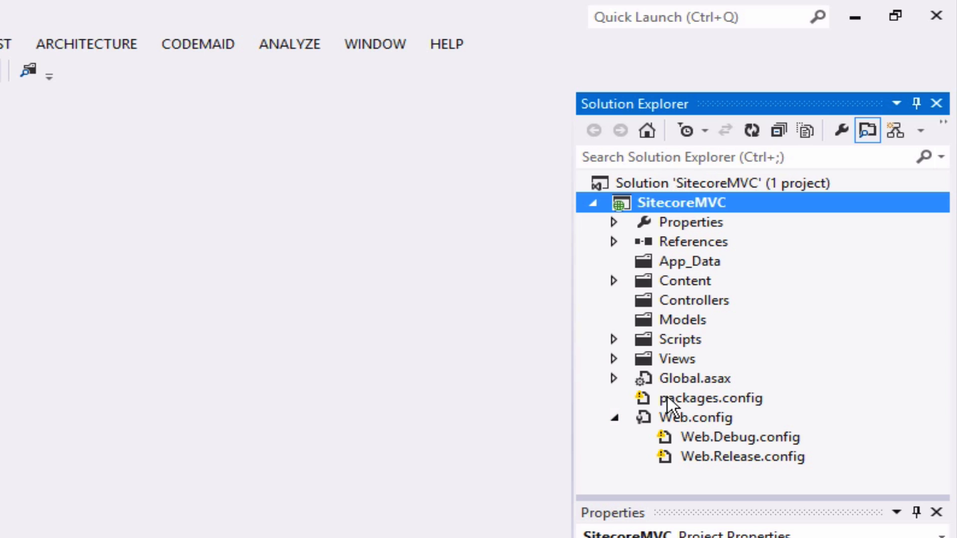
left_click(668, 398)
right_click(668, 398)
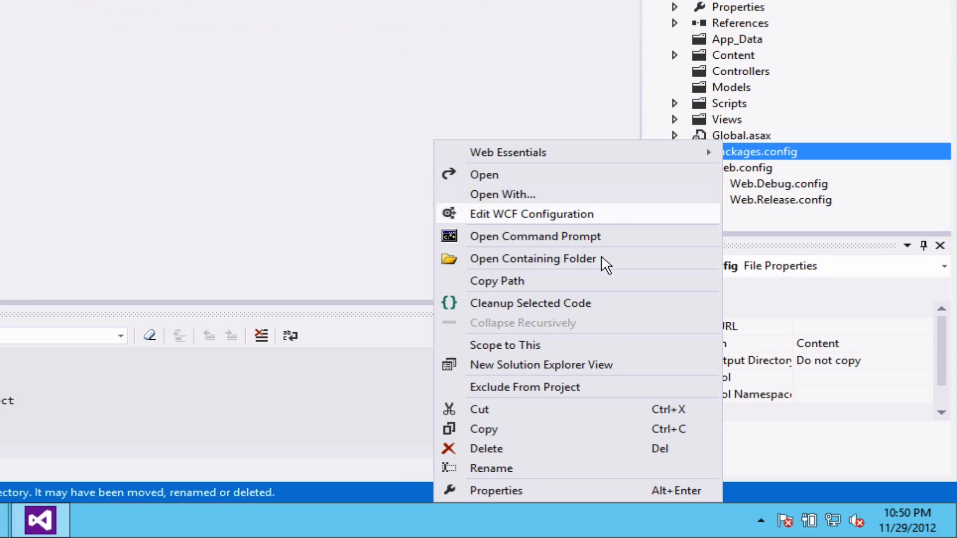
left_click(503, 537)
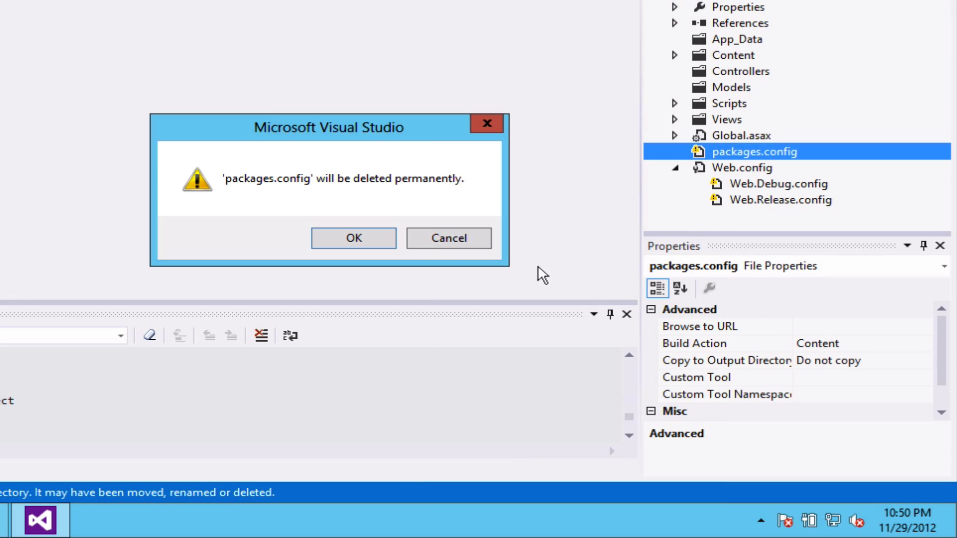
left_click(355, 235)
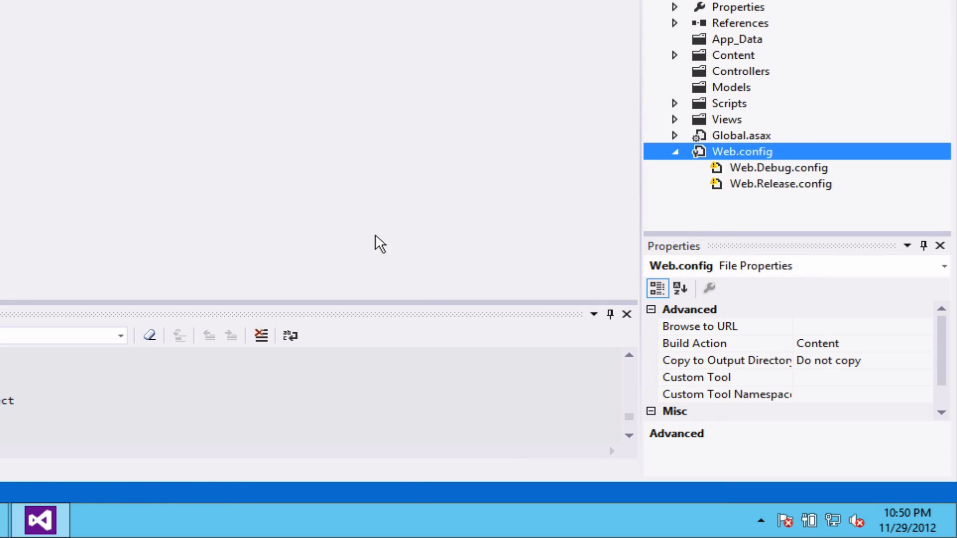
Delete Web.Debug.config and Web.Release.config together, leaving only Web.config.
left_click(776, 168)
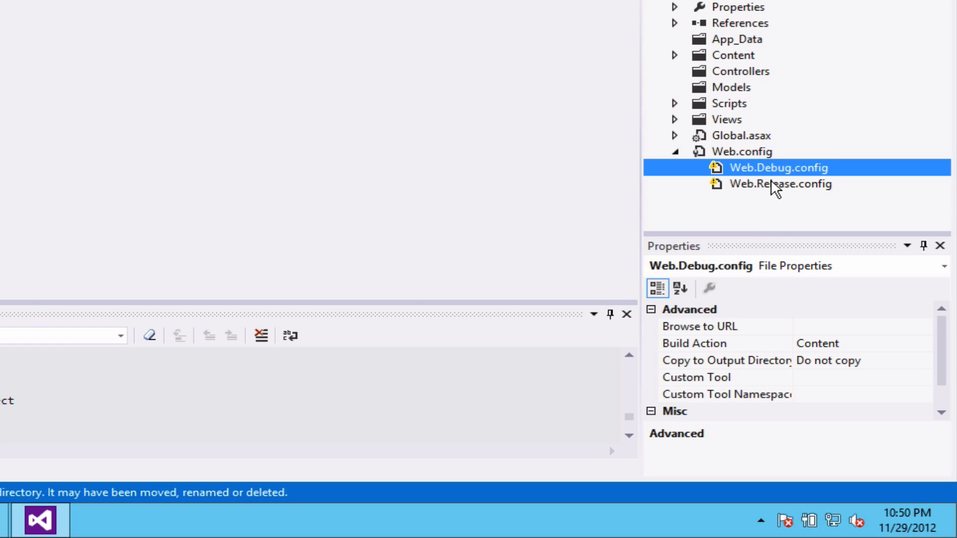
left_click(773, 184, "ctrl")
right_click(771, 181)
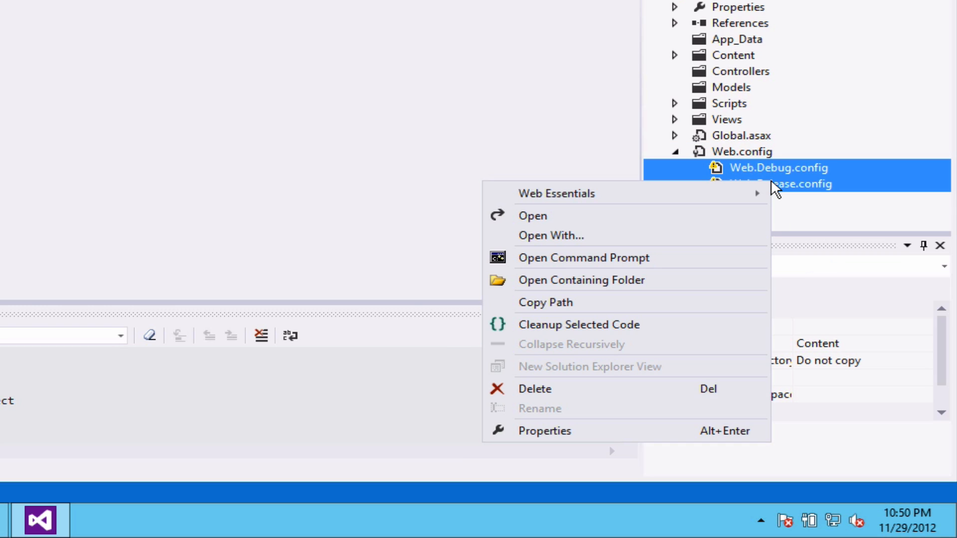
left_click(587, 389)
left_click(368, 239)
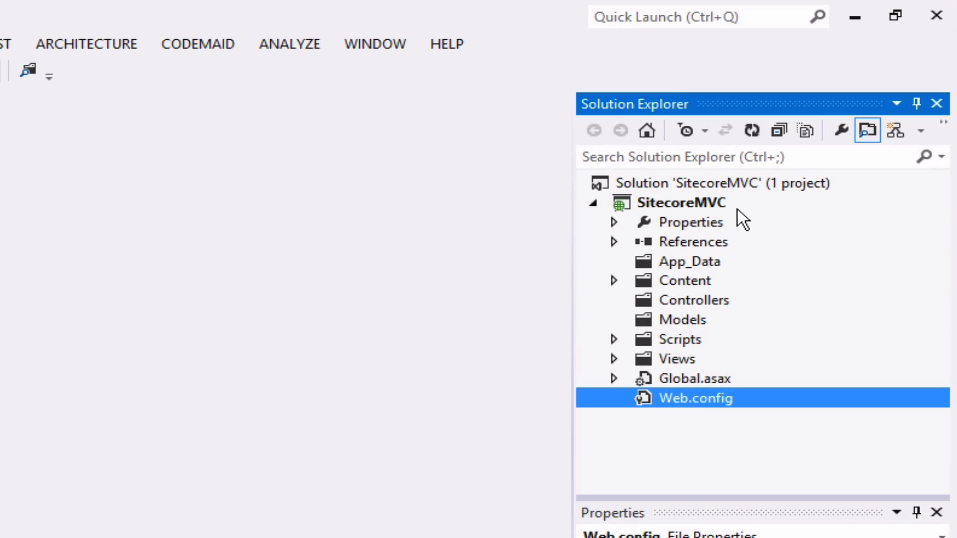
Turn on Show All Files for the SitecoreMVC project and close the Properties pane.
left_click(695, 203)
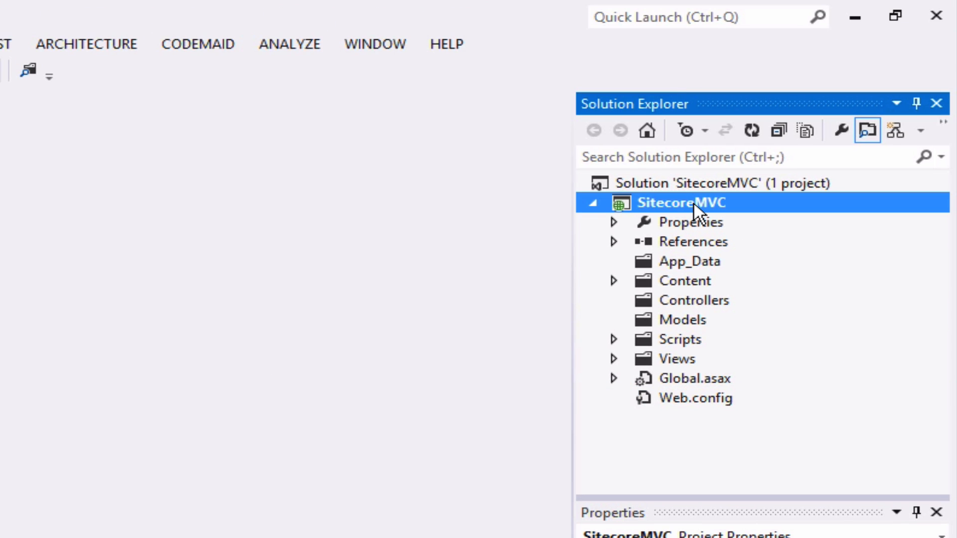
left_click(807, 131)
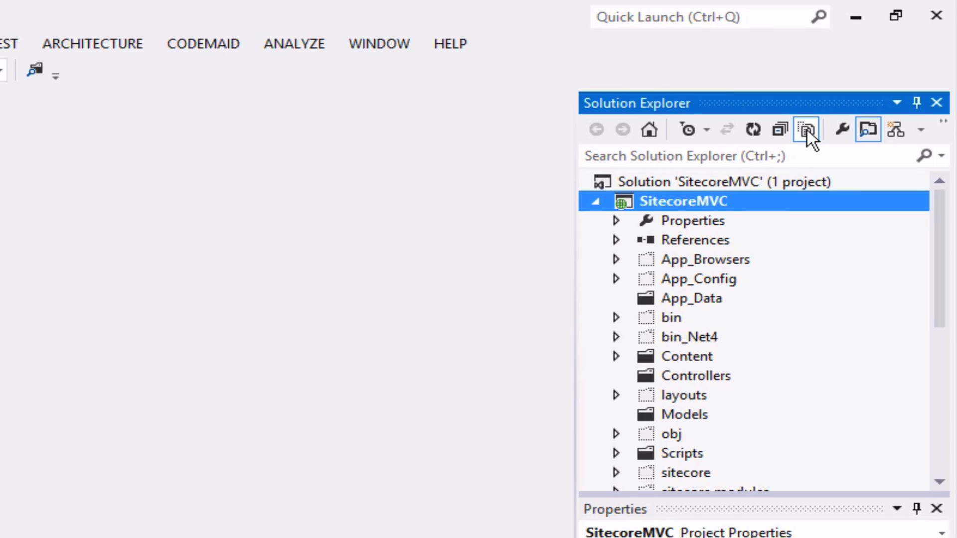
scroll(816, 297, "down", 3)
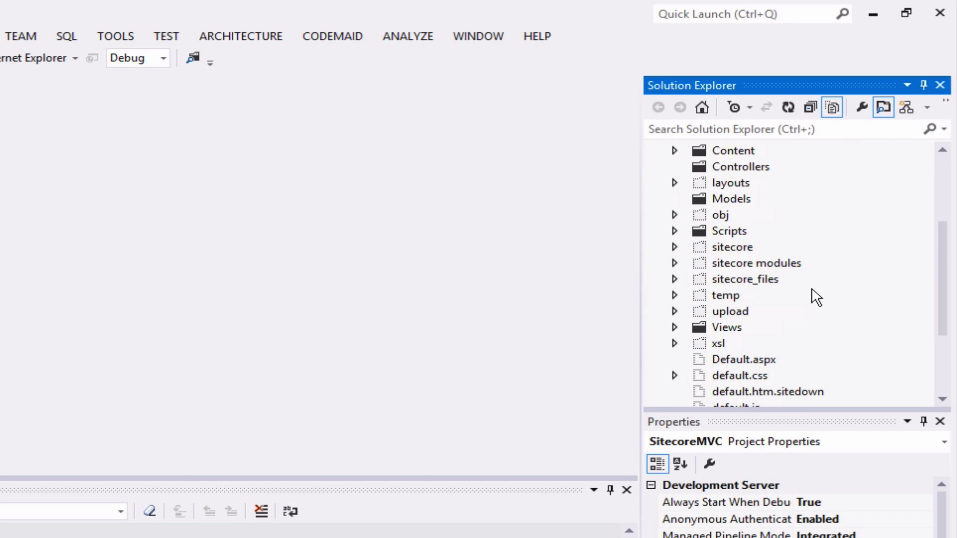
left_click(940, 421)
scroll(860, 373, "up", 1)
scroll(860, 373, "down", 1)
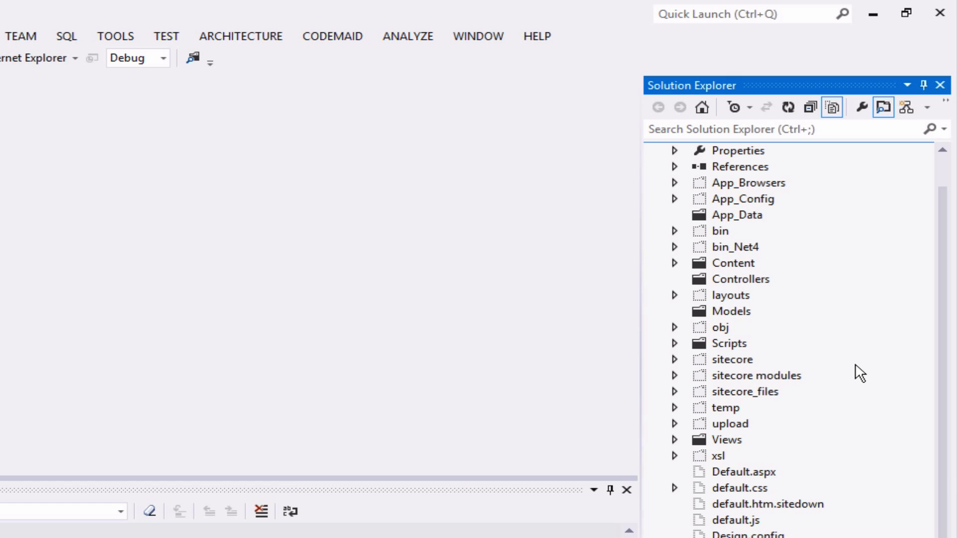
scroll(860, 373, "up", 1)
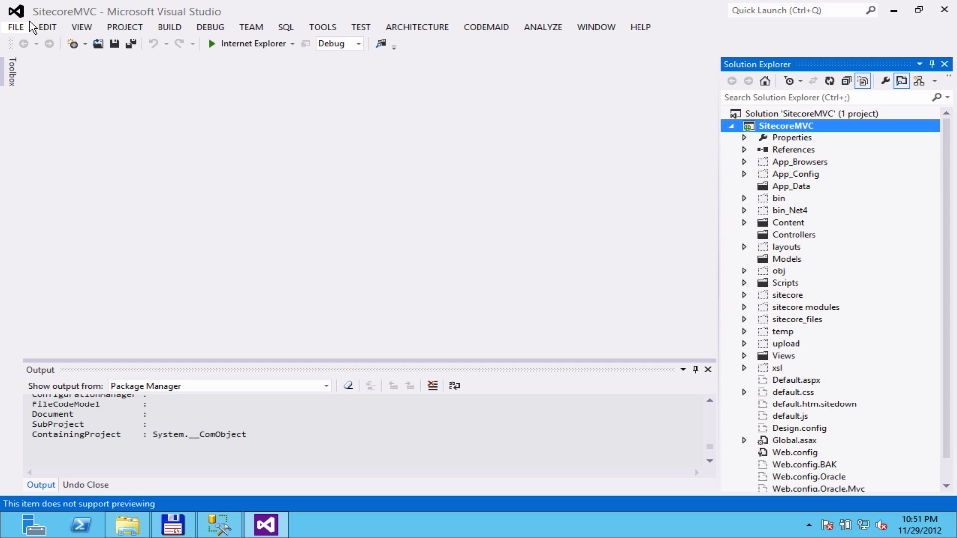
left_click(17, 29)
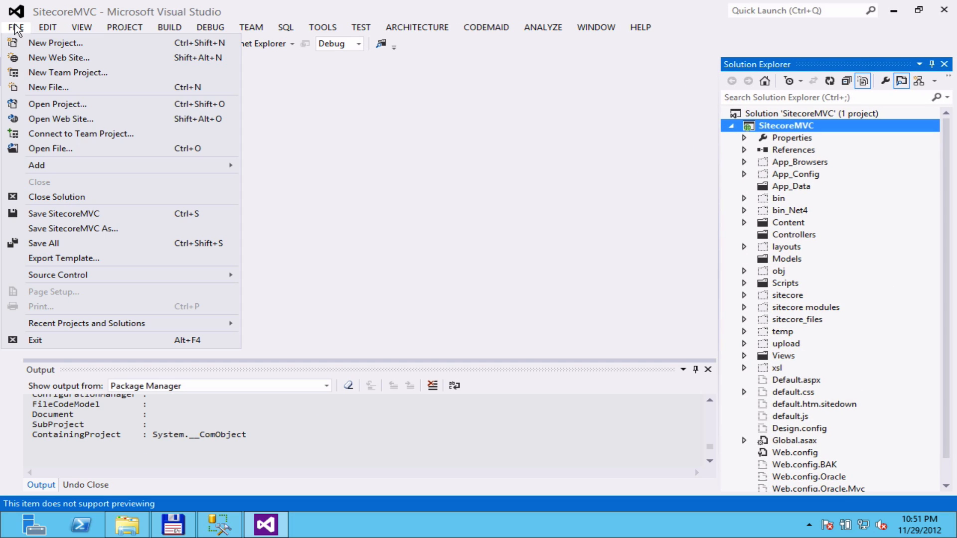
Save the SitecoreMVC project as SitecoreMVC.csproj, then cancel the Save As dialog without renaming.
left_click(109, 213)
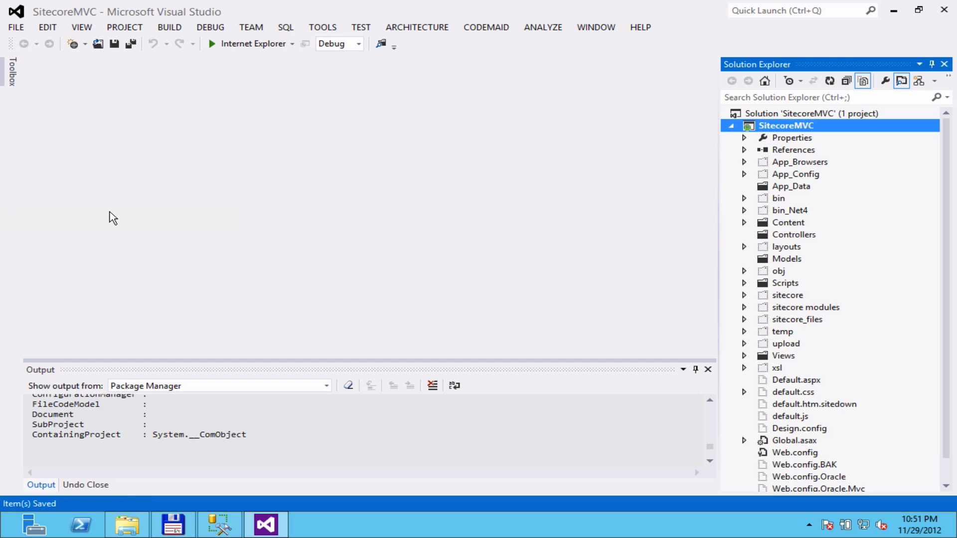
left_click(16, 27)
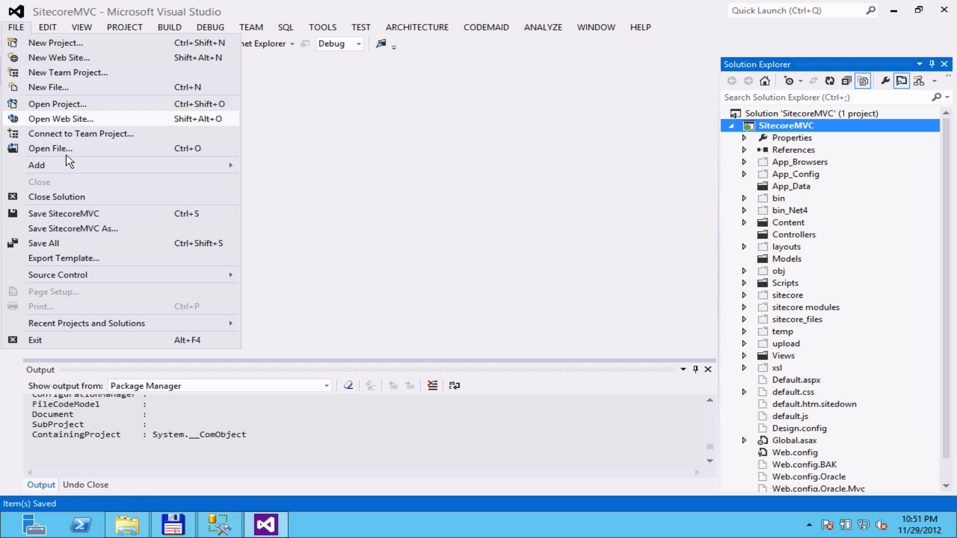
left_click(101, 230)
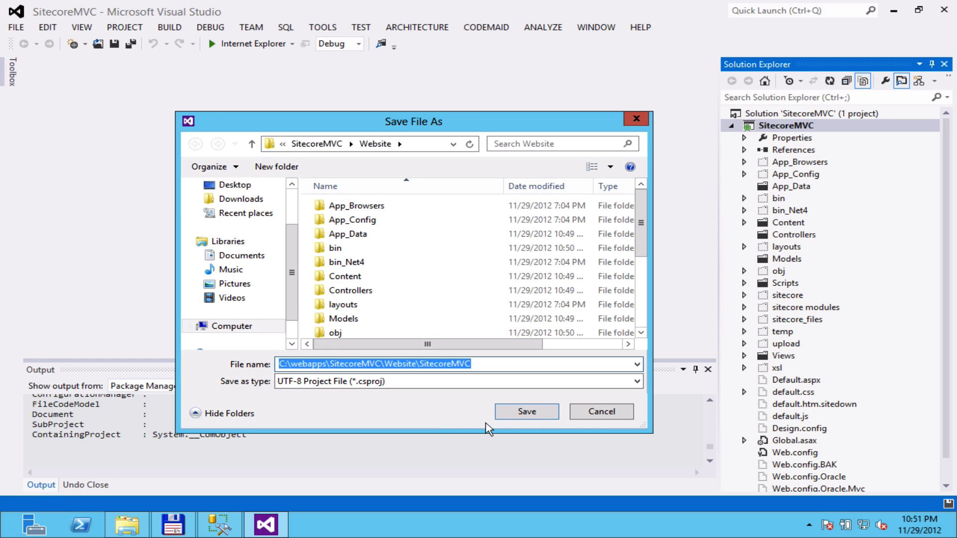
left_click(593, 414)
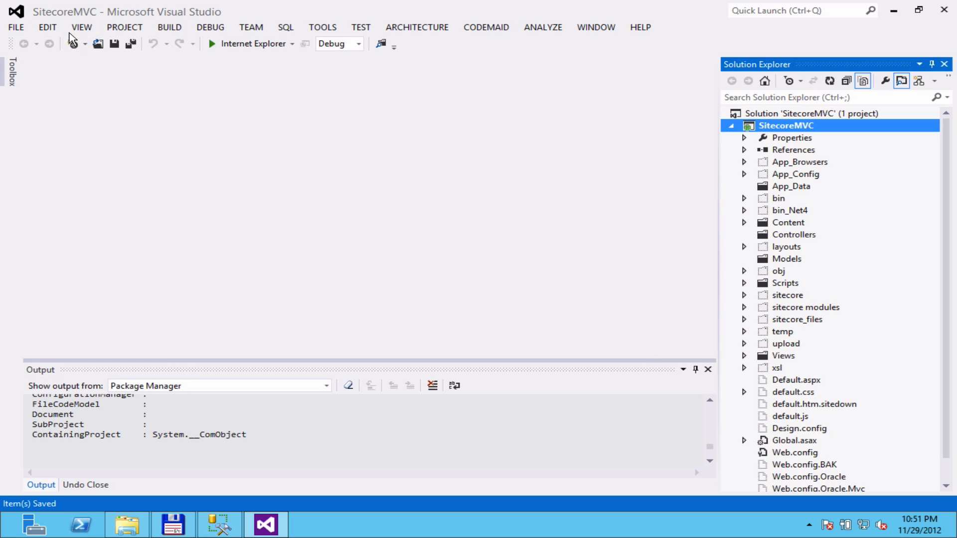
left_click(16, 27)
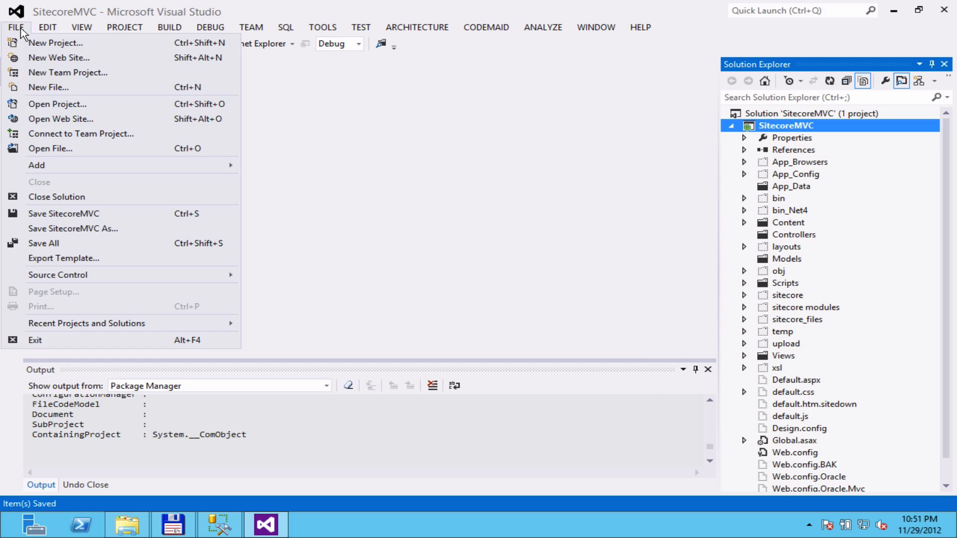
Close the solution, saving SitecoreMVC.sln to c:\webapps\SitecoreMVC instead of the Website folder.
left_click(90, 199)
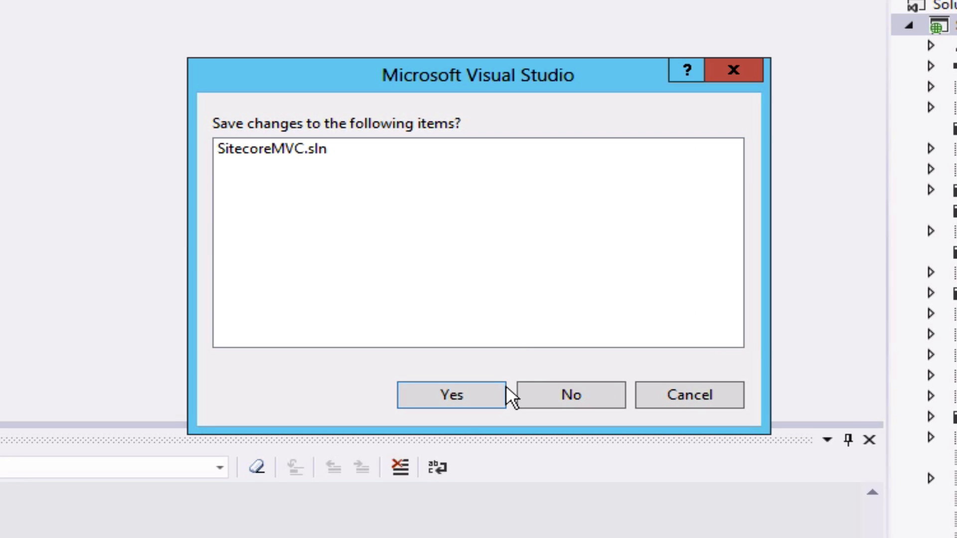
left_click(453, 395)
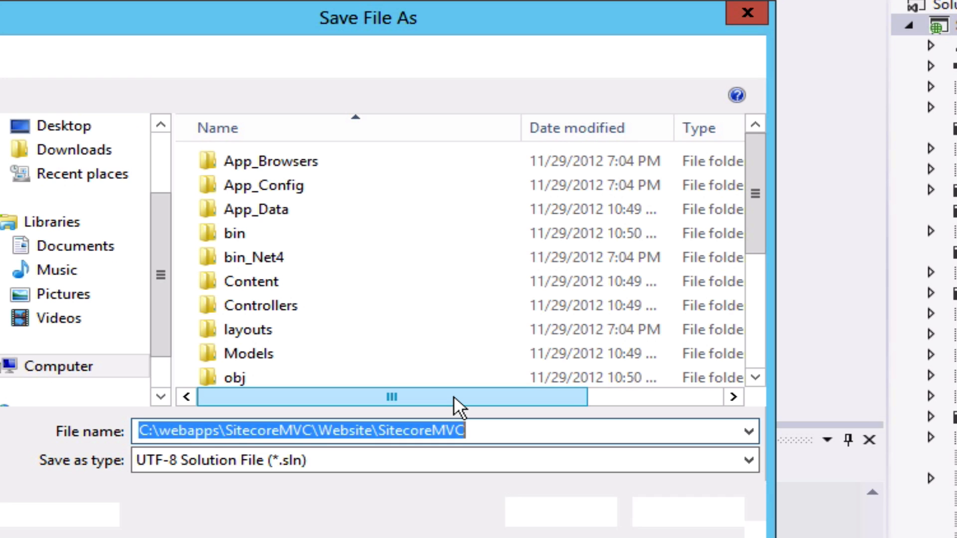
left_click(501, 429)
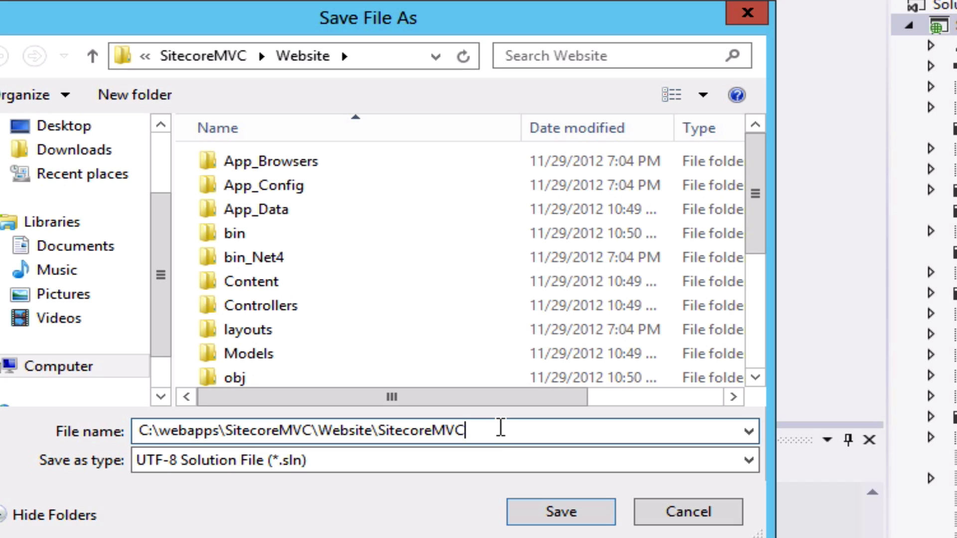
left_click(220, 53)
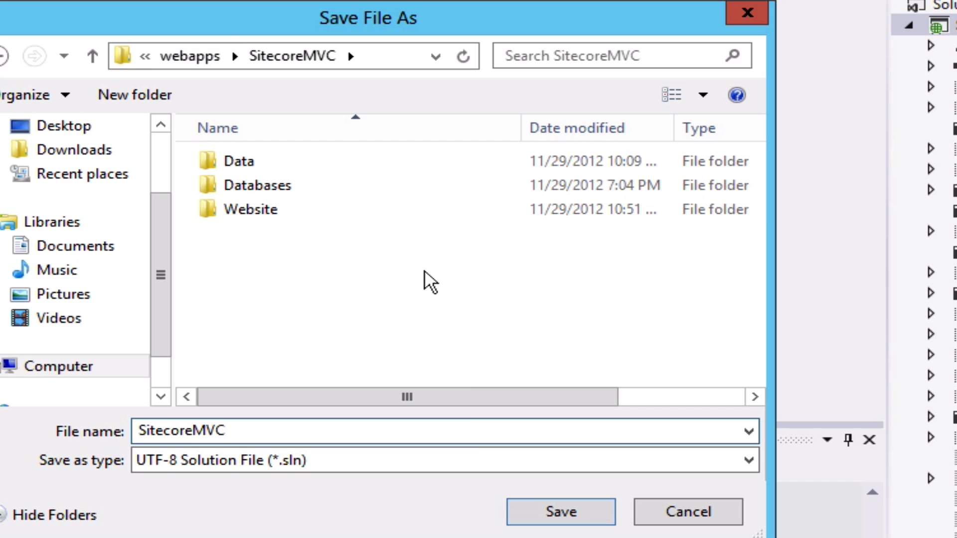
left_click(497, 431)
left_click(564, 512)
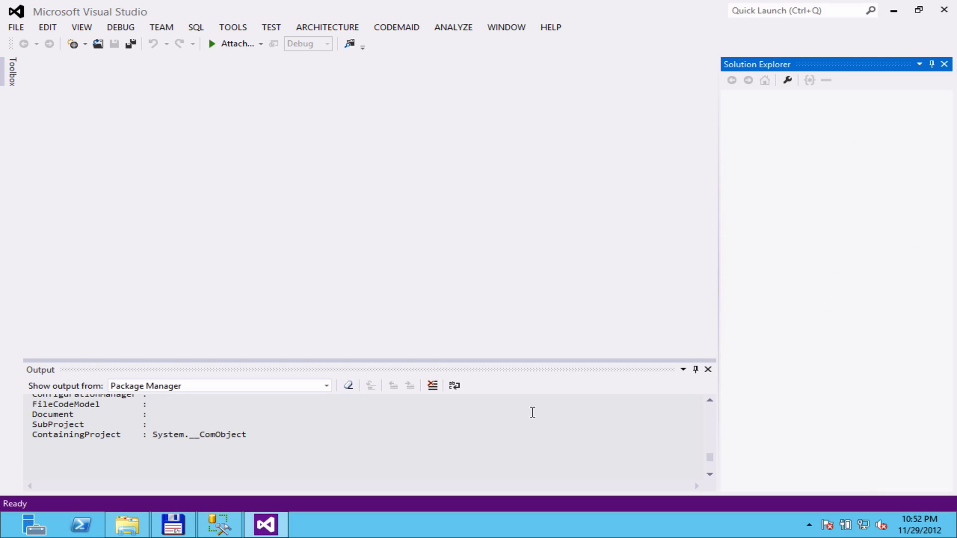
In Total Commander, navigate back into the c:\webapps\SitecoreMVC\Website folder.
left_click(178, 529)
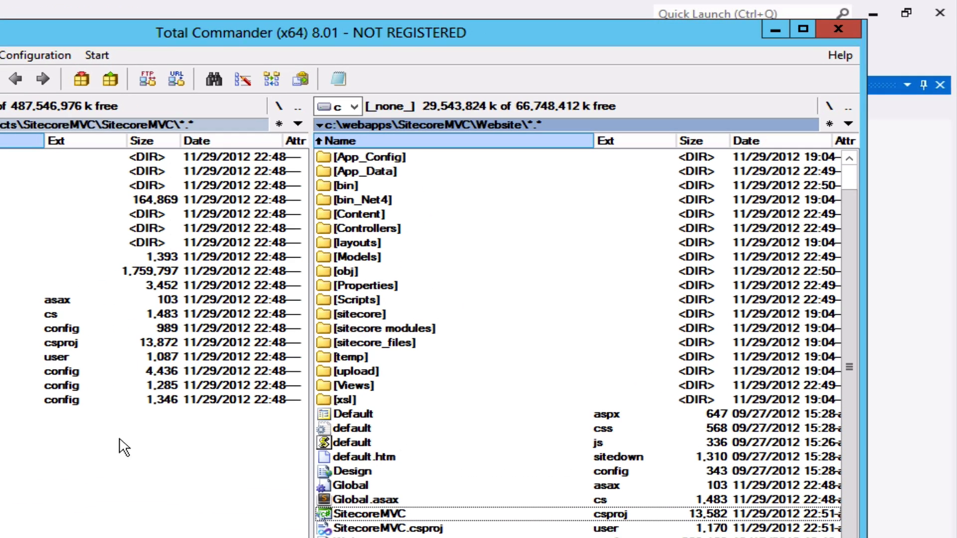
left_click(386, 200)
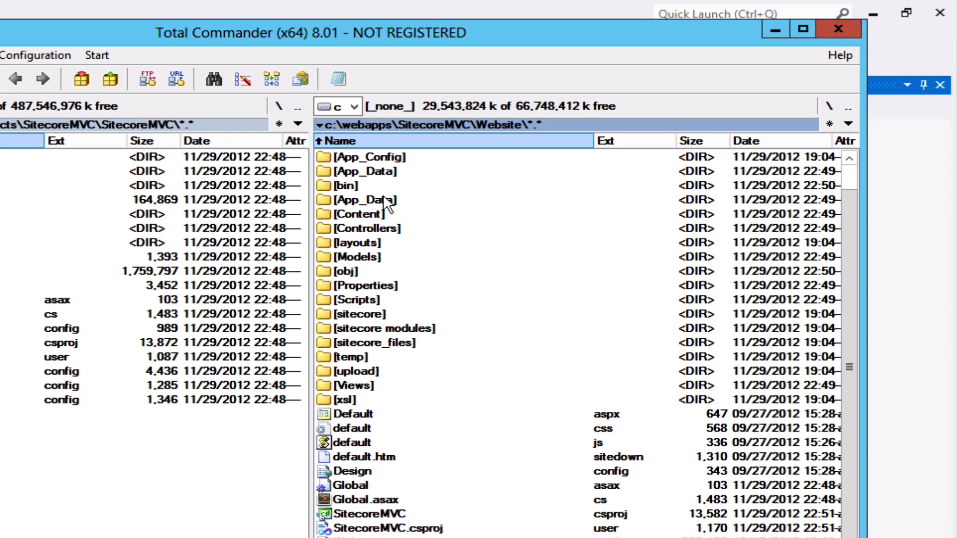
scroll(387, 202, "up", 1)
double_click(339, 157)
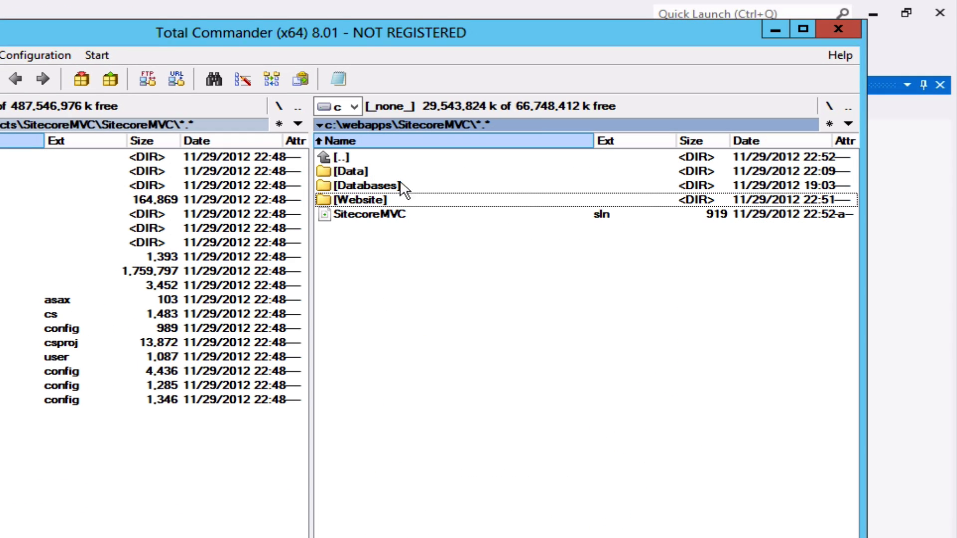
left_click(384, 221)
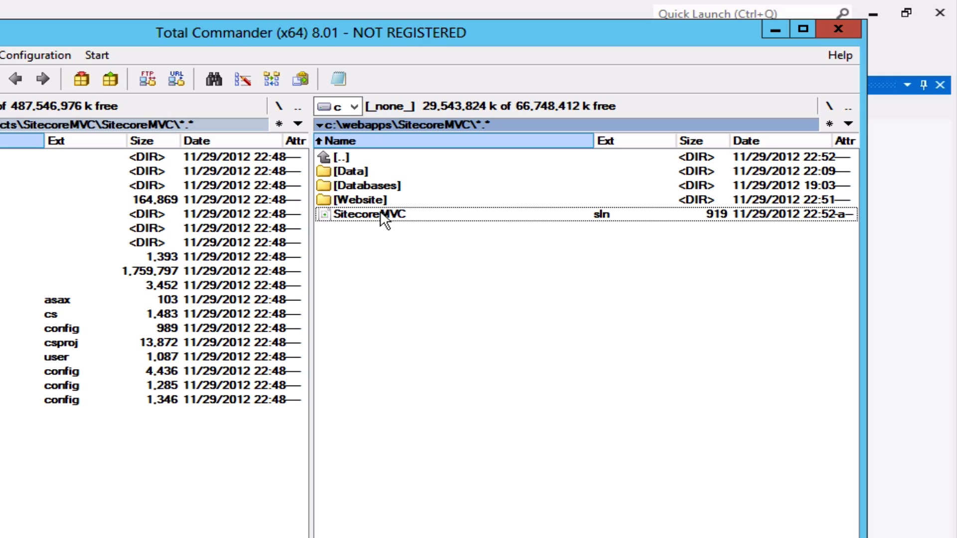
double_click(351, 201)
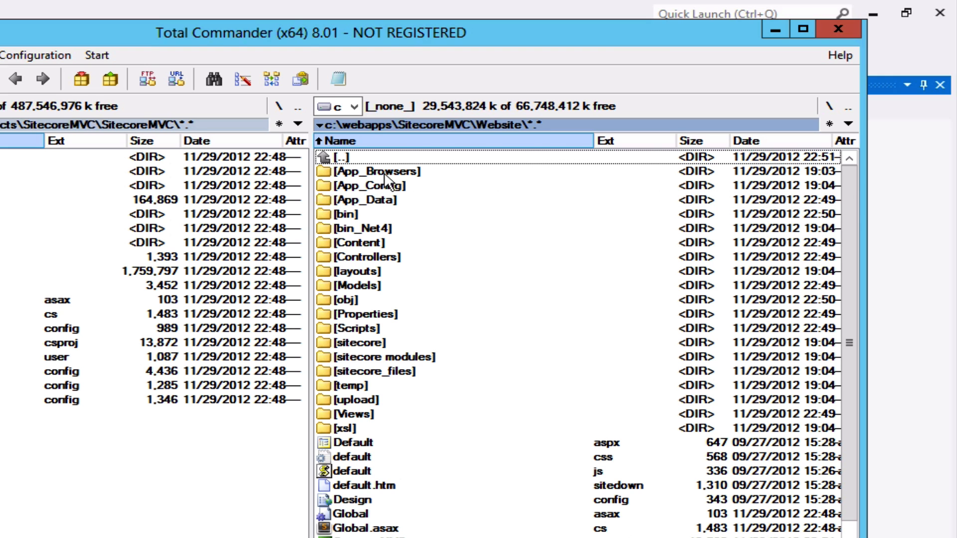
scroll(466, 443, "down", 2)
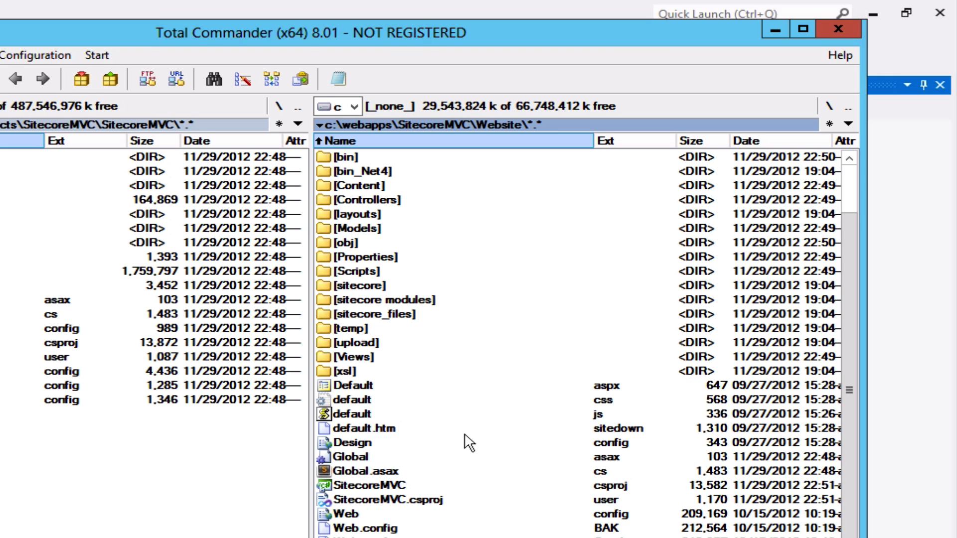
scroll(466, 443, "up", 2)
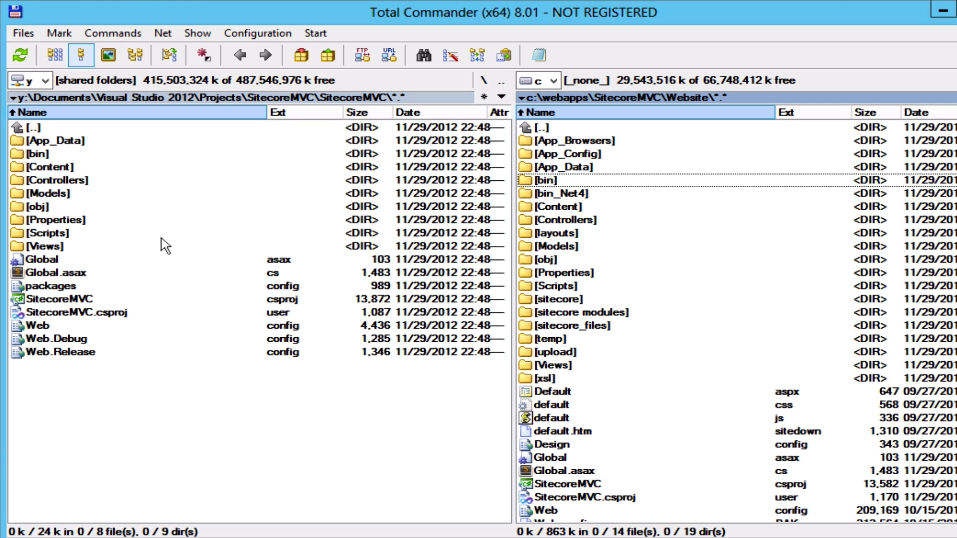
Copy EntityFramework.dll from the project's bin folder into the website's bin folder.
double_click(34, 155)
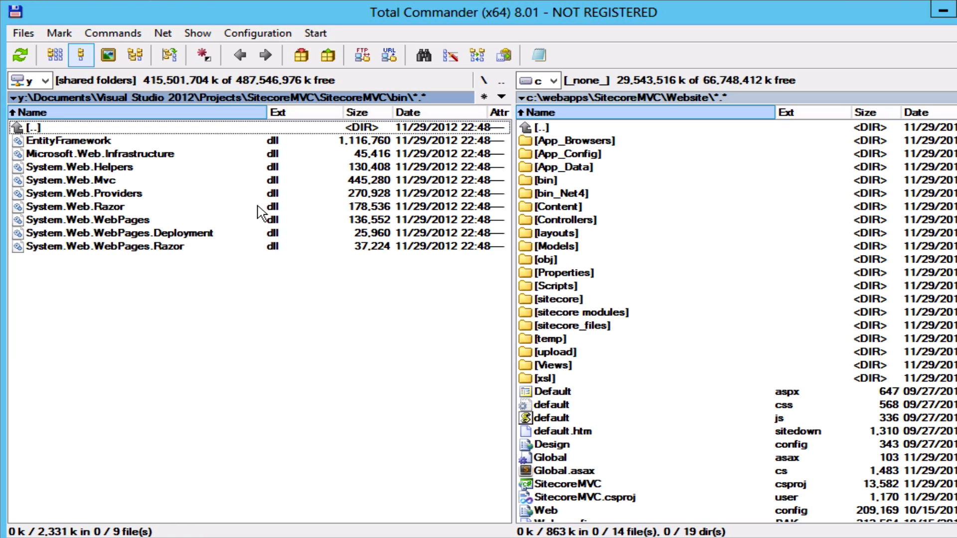
double_click(546, 181)
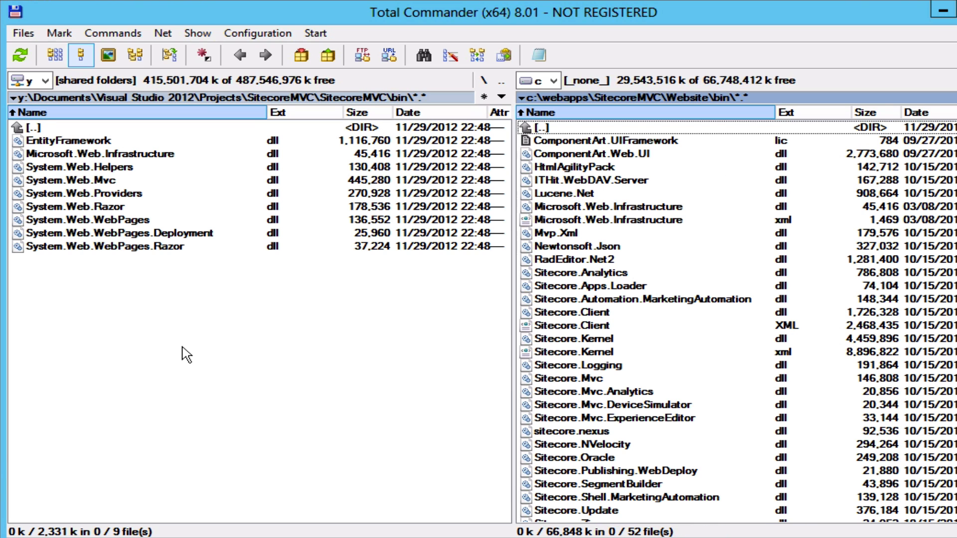
left_click(112, 318)
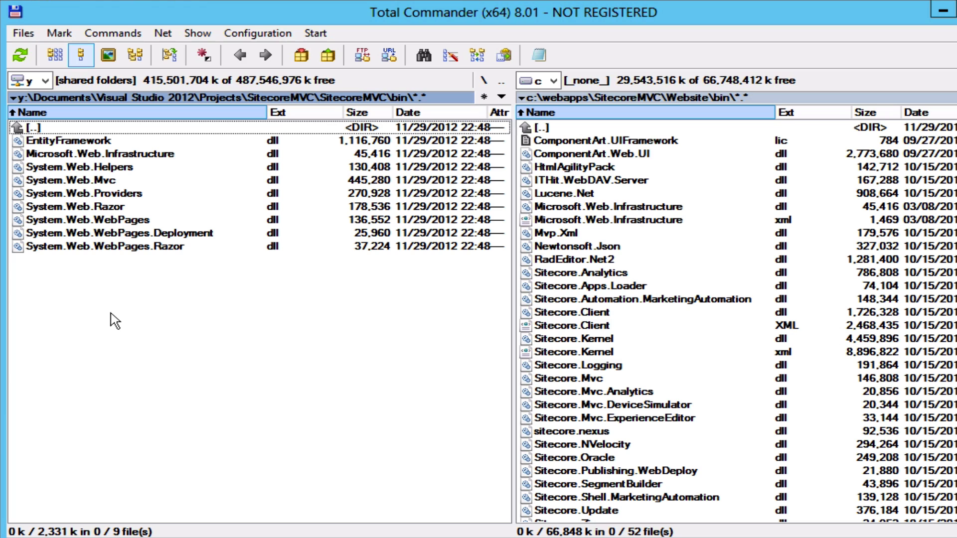
left_click(106, 145)
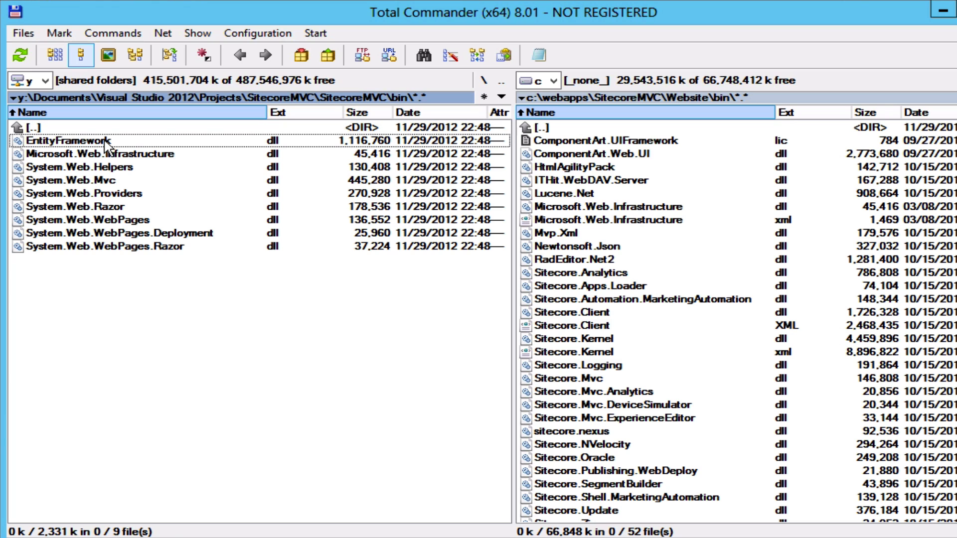
key("space")
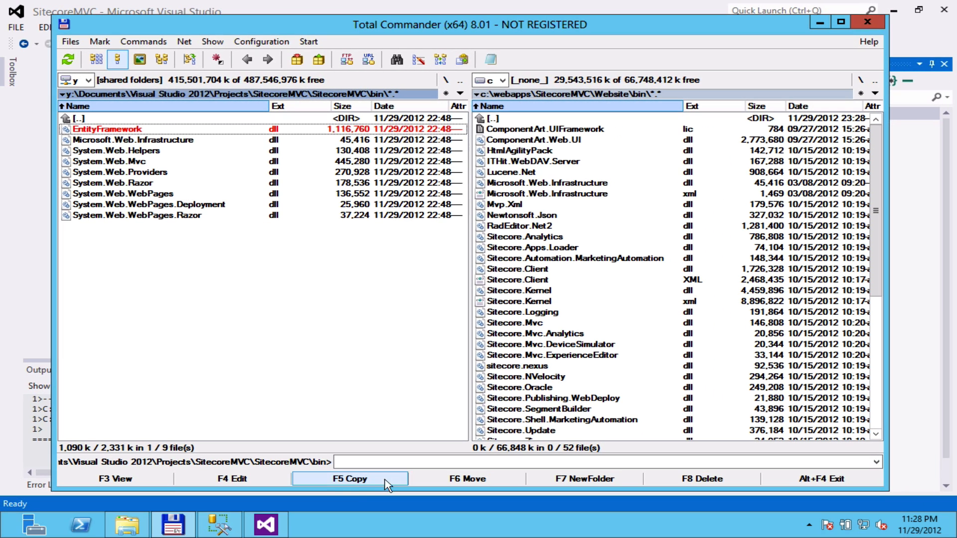
left_click(351, 480)
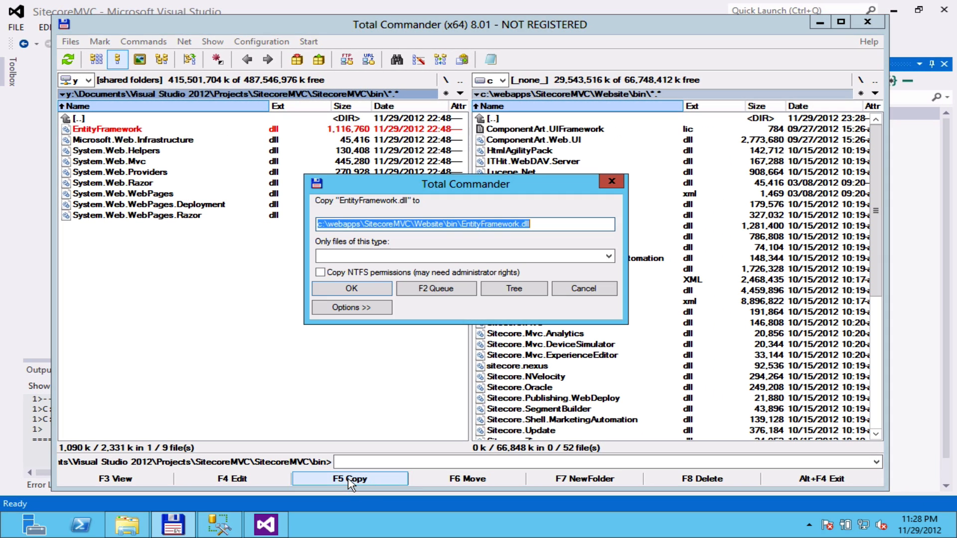
left_click(369, 292)
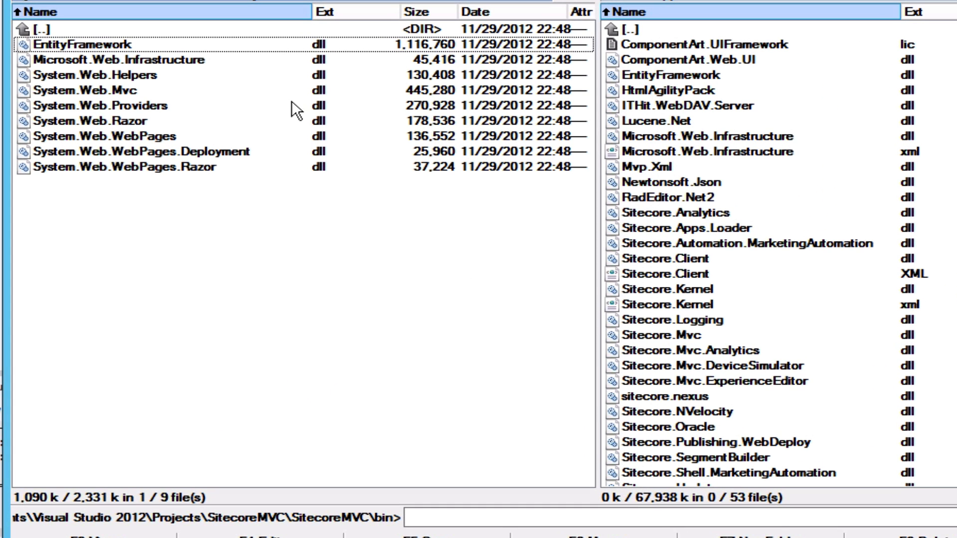
Confirm that Microsoft.Web.Infrastructure and the System.Web.Helpers, Mvc, Providers, Razor and WebPages dlls are present in the website bin.
left_click(204, 67)
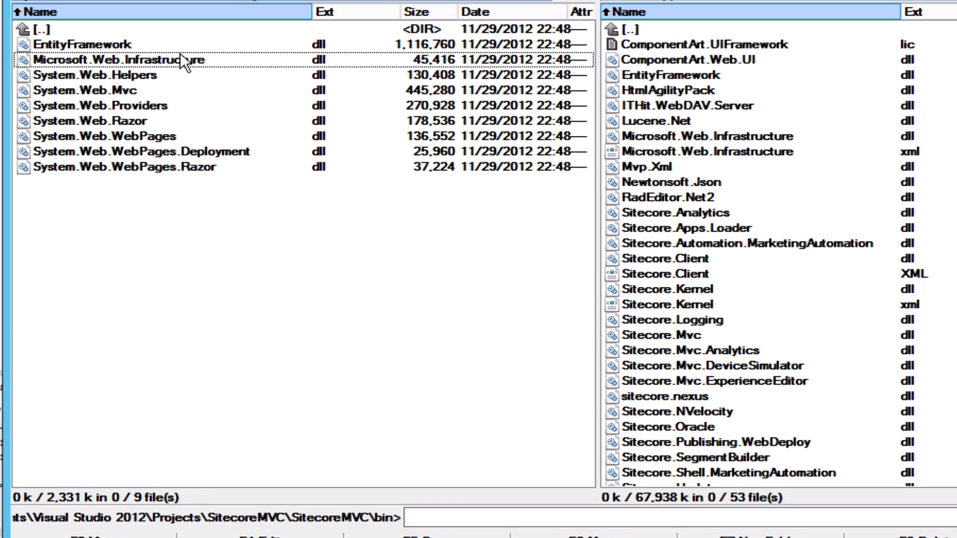
left_click(711, 136)
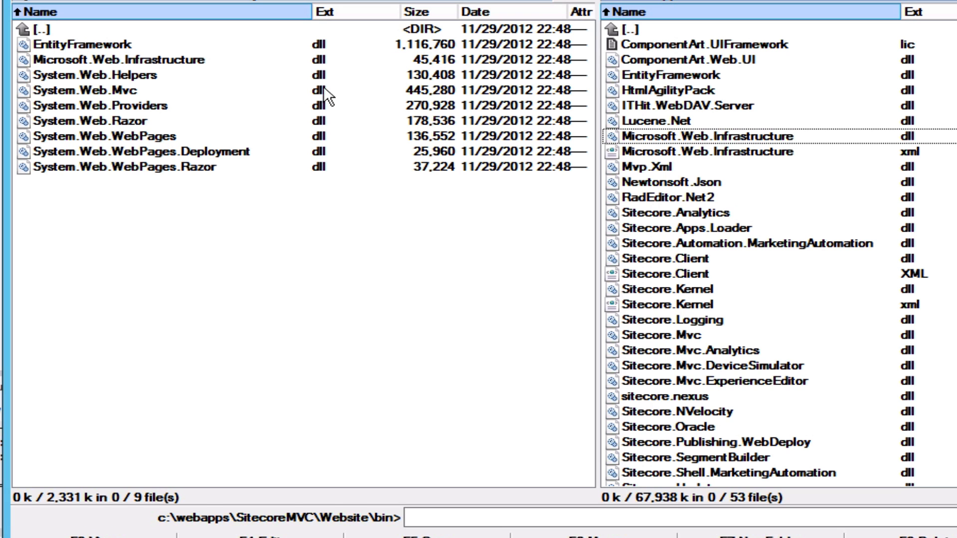
left_click(167, 77)
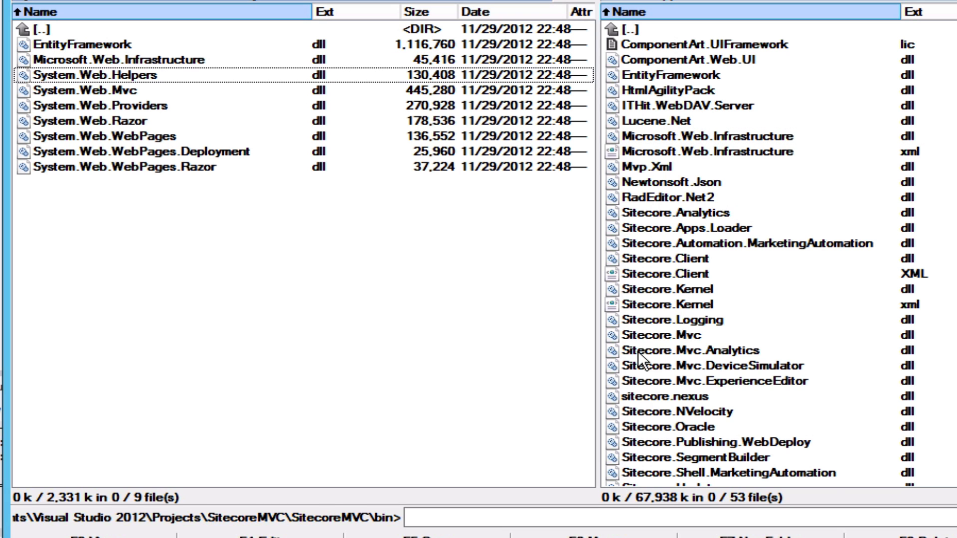
scroll(638, 351, "down", 8)
left_click(702, 258)
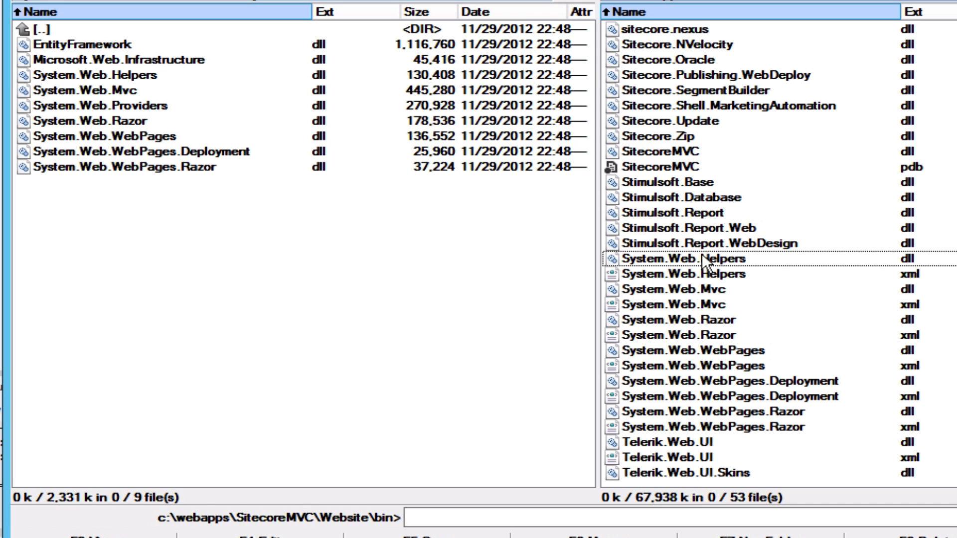
left_click(127, 91)
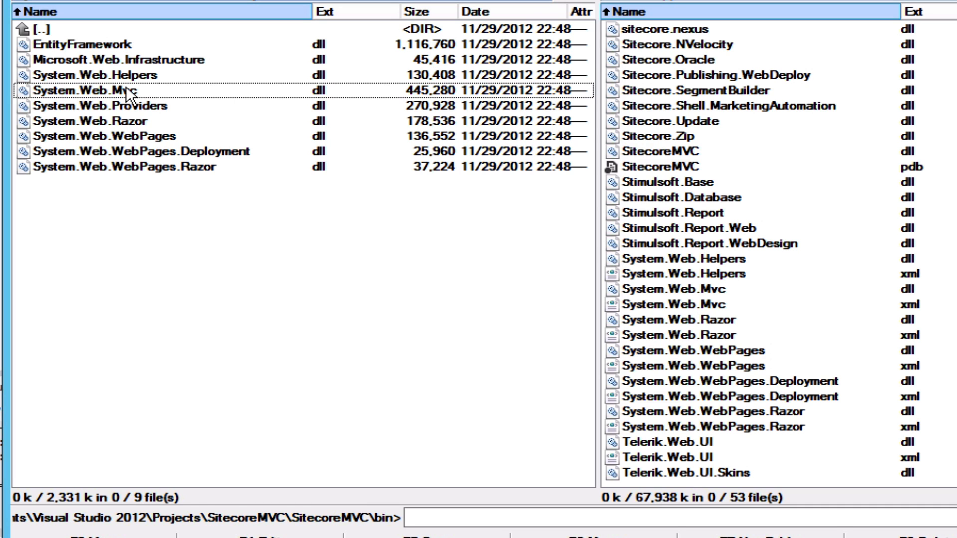
left_click(133, 106)
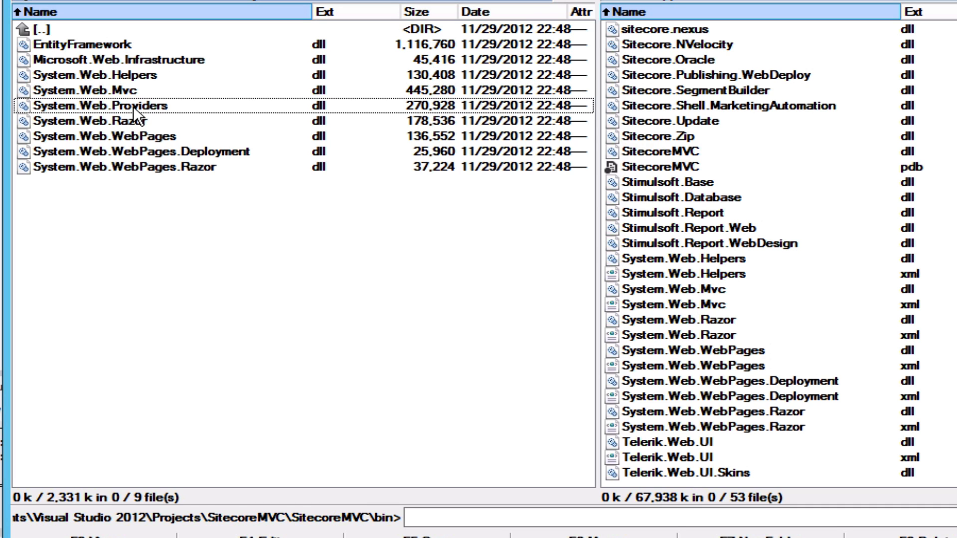
left_click(129, 120)
left_click(144, 136)
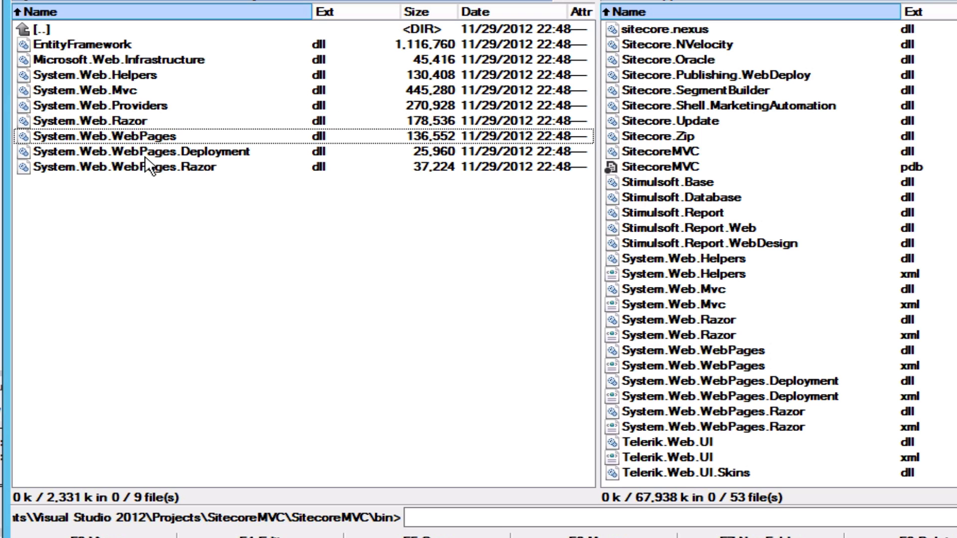
left_click(141, 151)
left_click(160, 167)
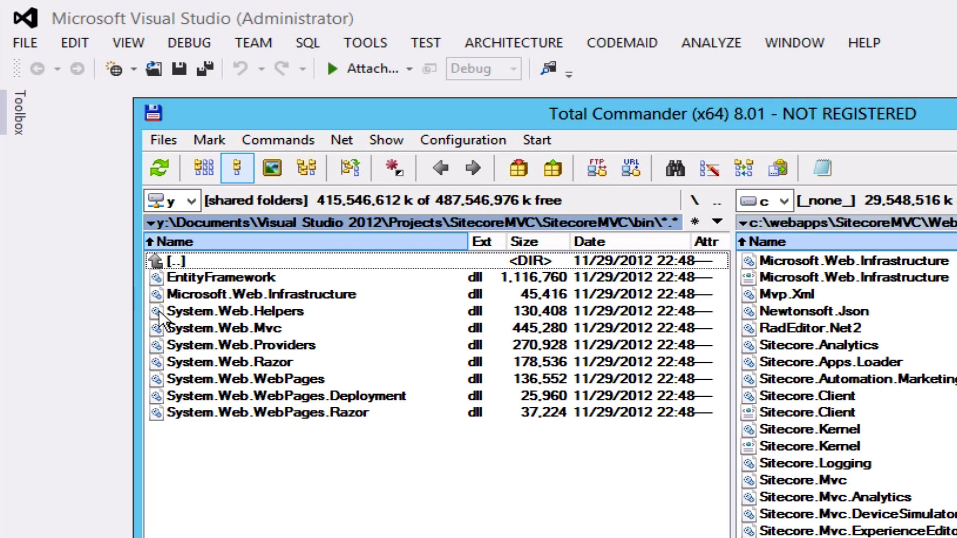
Reopen C:\webapps\SitecoreMVC\SitecoreMVC.sln from Visual Studio's recent projects list.
left_click(64, 194)
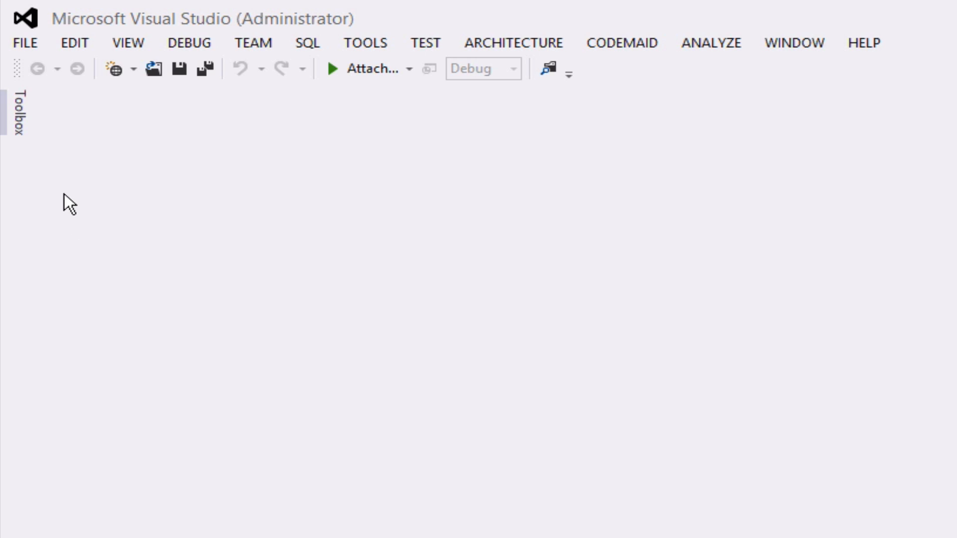
left_click(25, 43)
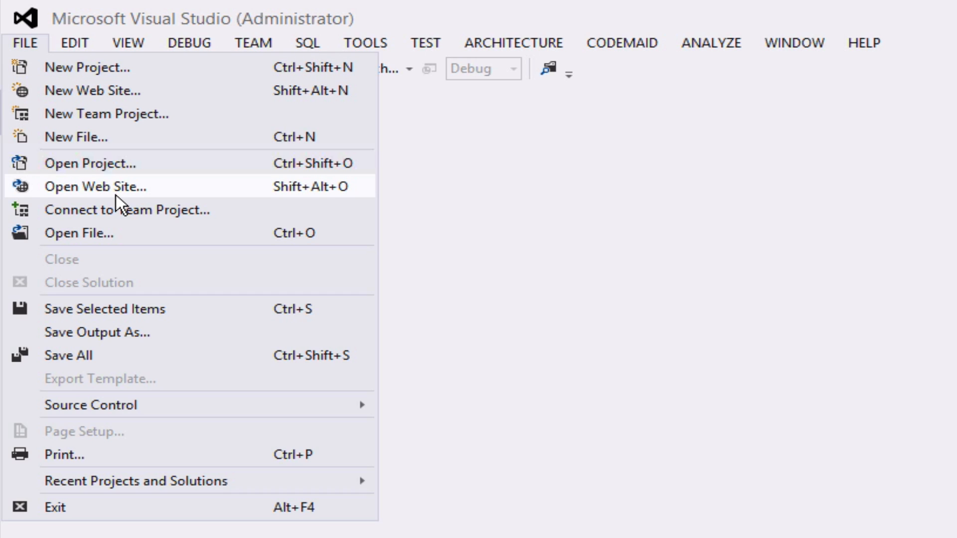
mouse_move(303, 477)
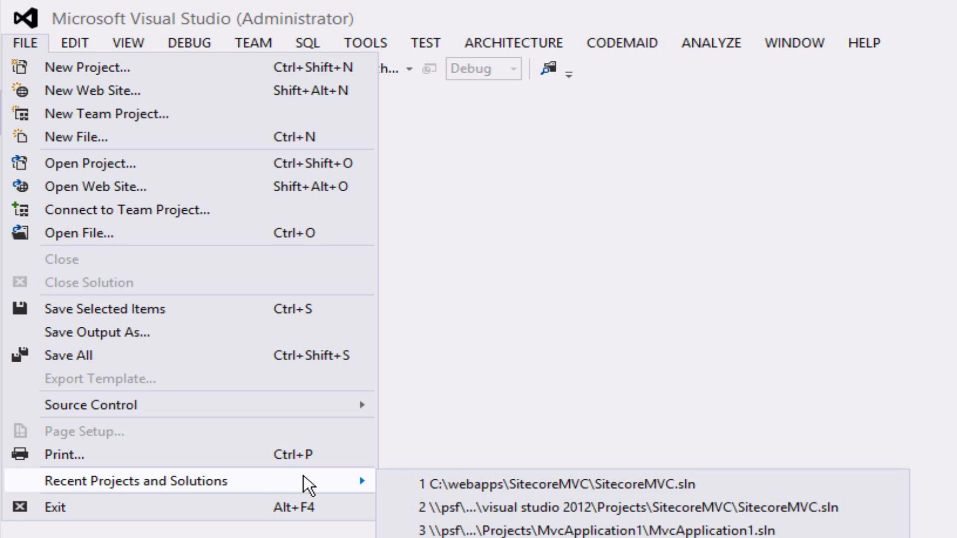
left_click(573, 456)
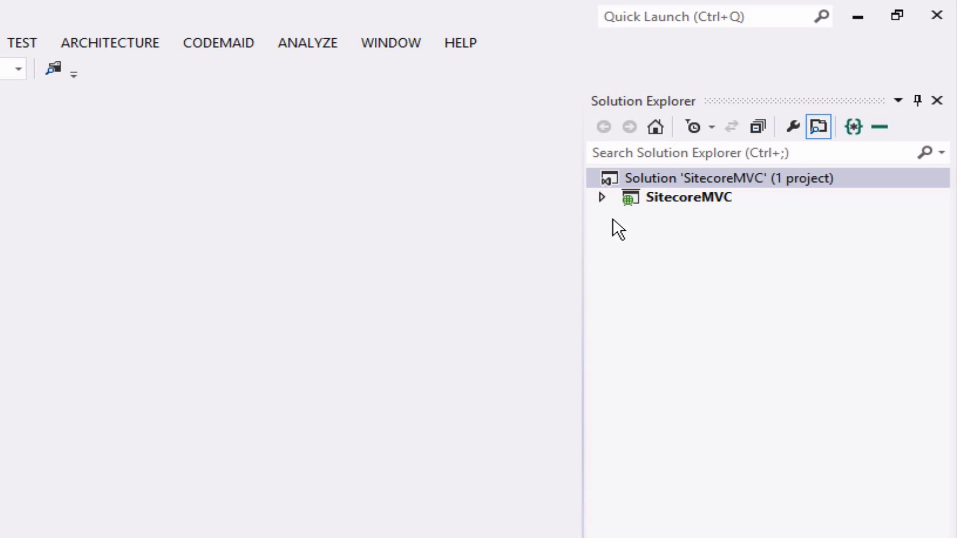
Rebuild the whole SitecoreMVC solution from Solution Explorer.
left_click(603, 198)
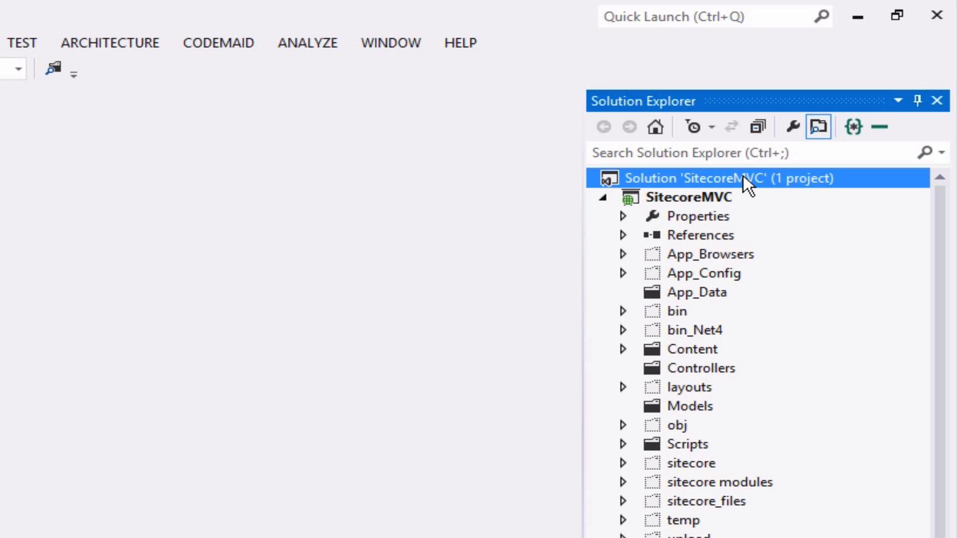
right_click(744, 176)
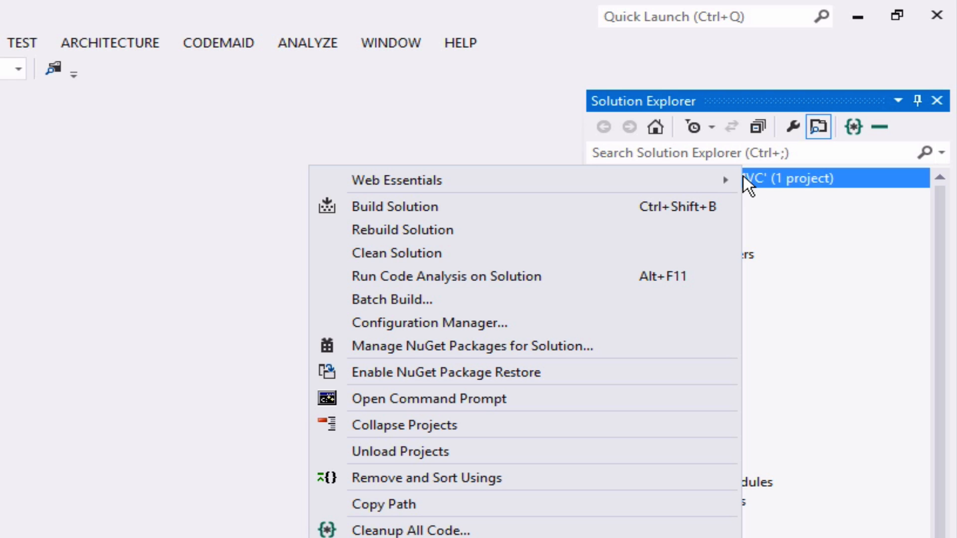
left_click(505, 234)
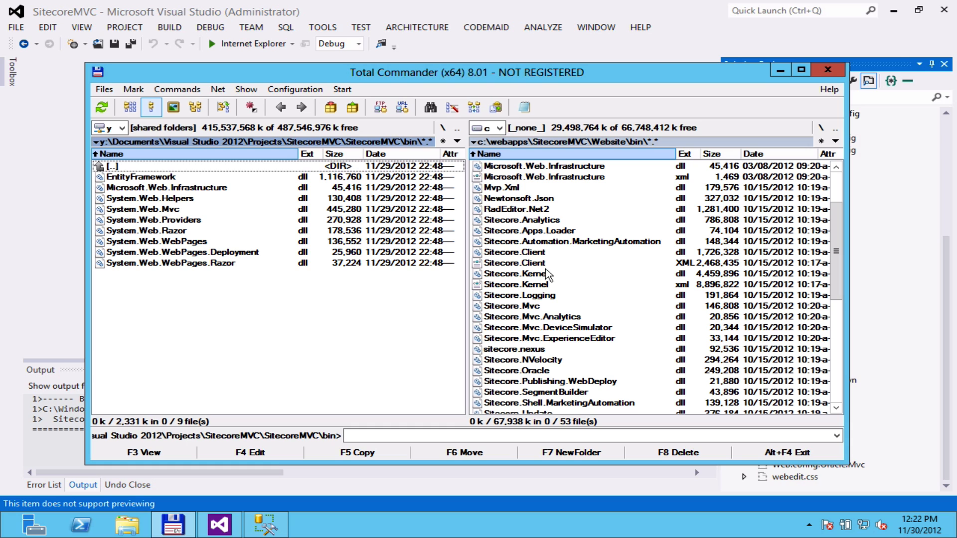
Navigate the right panel up to c:\webapps, then into SitecoreMVC\Data.
left_click(548, 274)
scroll(548, 273, "up", 3)
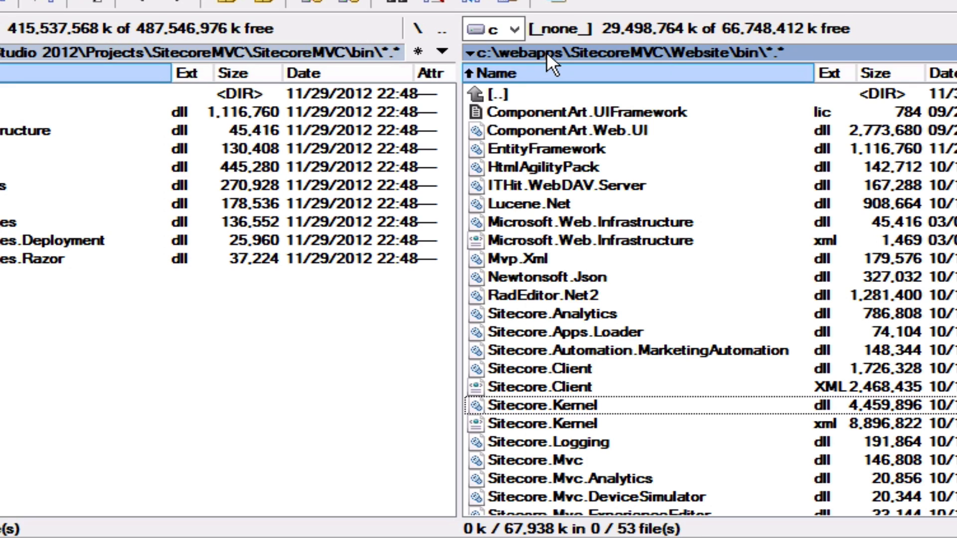
left_click(546, 51)
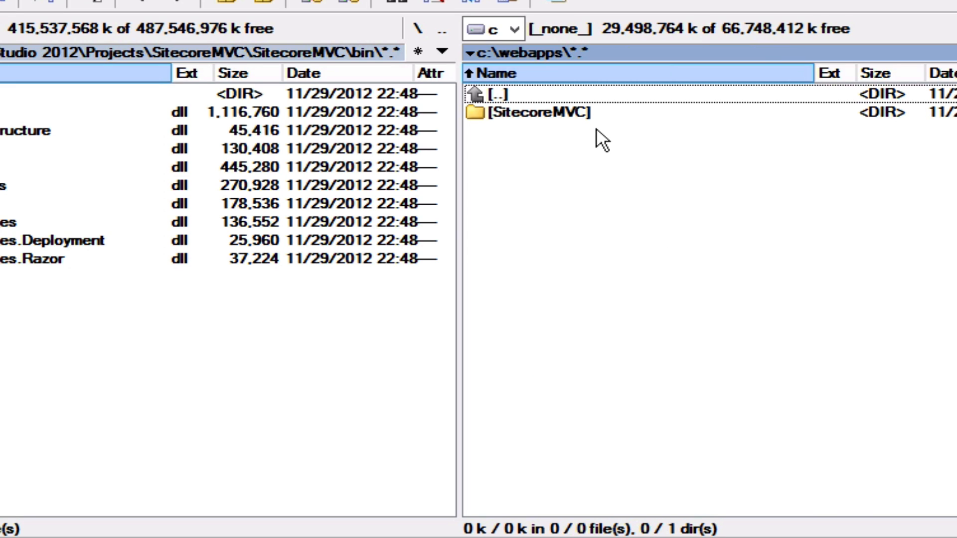
double_click(567, 110)
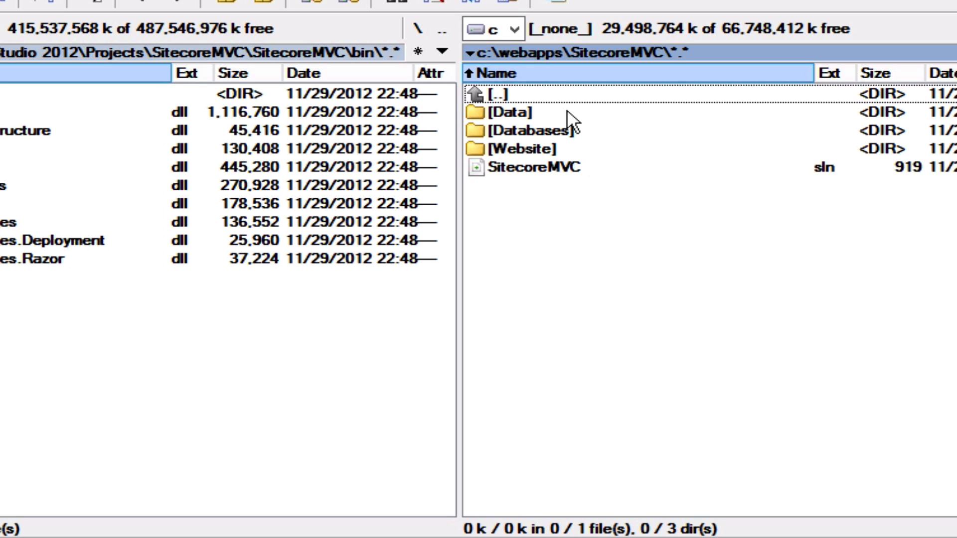
left_click(518, 113)
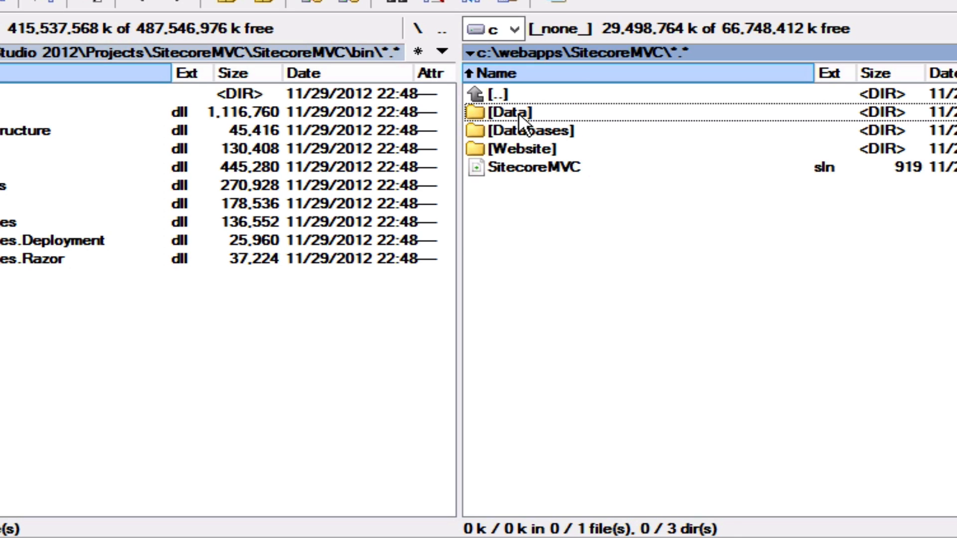
double_click(519, 113)
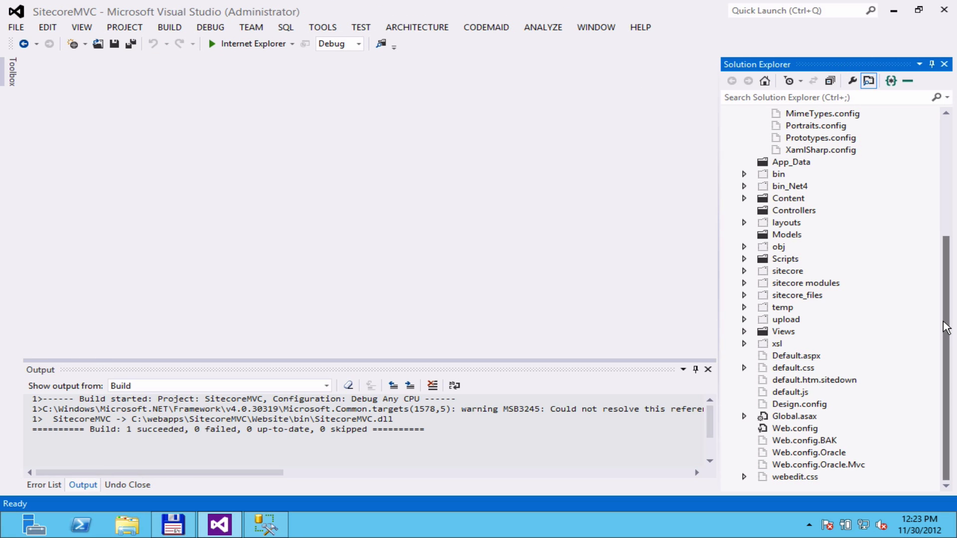
Open Web.config and locate the dataFolder setting.
left_click(801, 431)
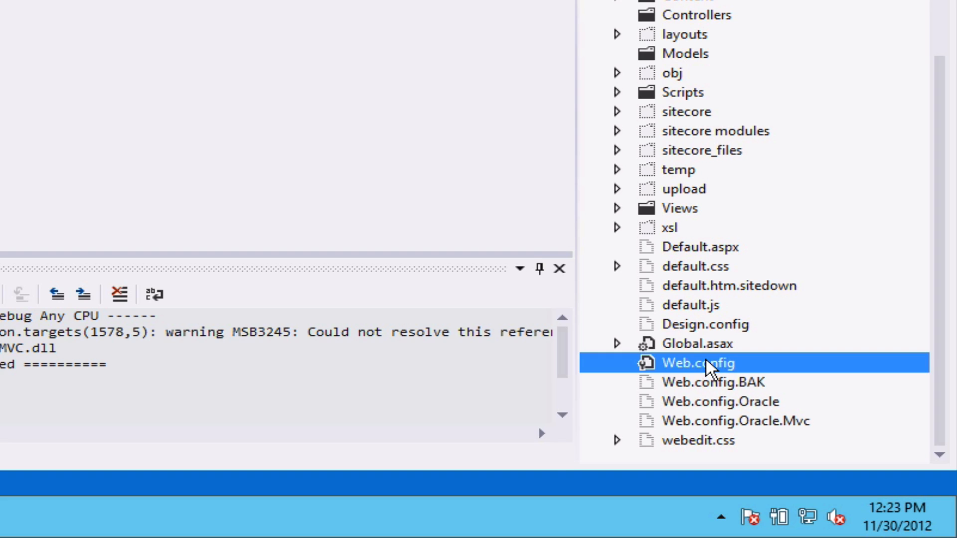
double_click(707, 368)
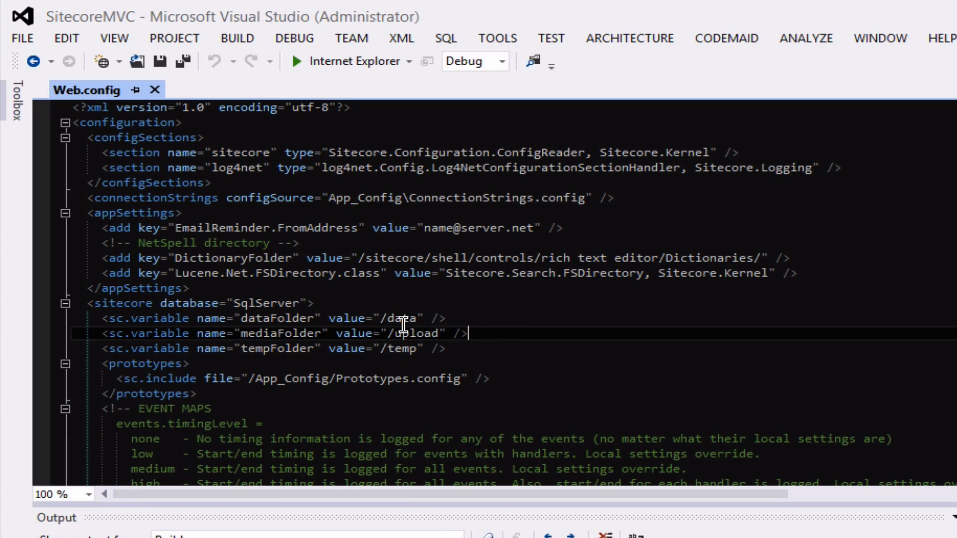
left_click(268, 319)
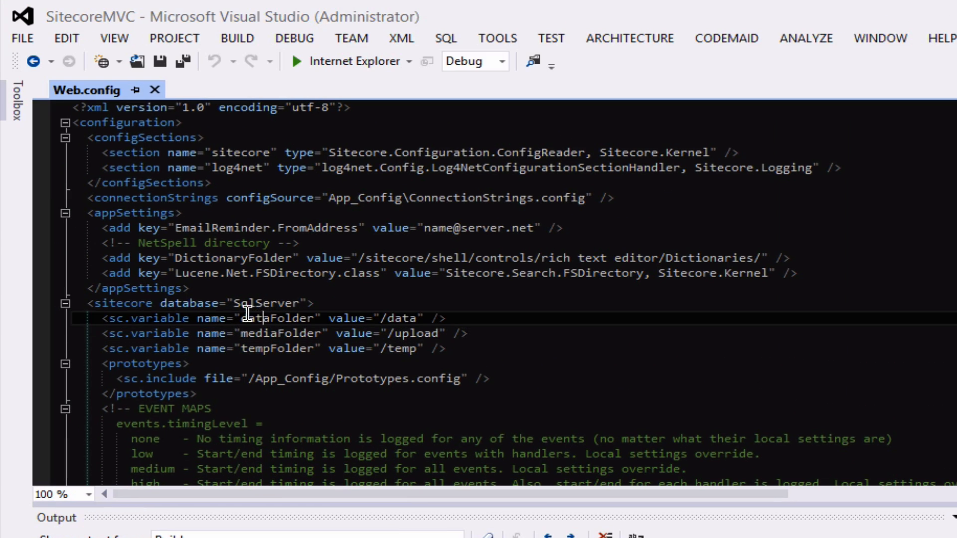
left_click_drag(243, 318, 314, 319)
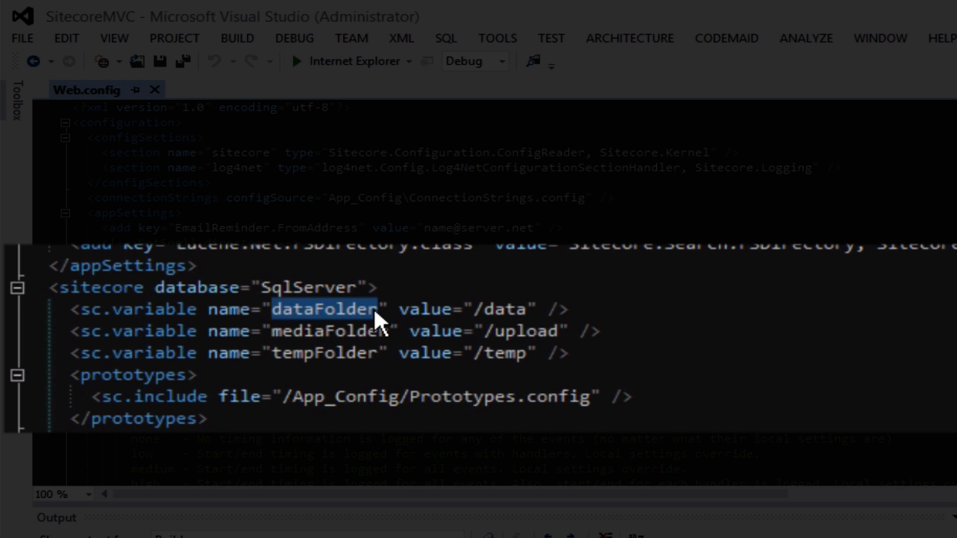
Replace the dataFolder value /data with c:\webapps\SitecoreMVC\Data and save Web.config.
left_click(532, 313)
key("BackSpace")
key("BackSpace")
key("BackSpace")
key("BackSpace")
key("BackSpace")
type("c:\\")
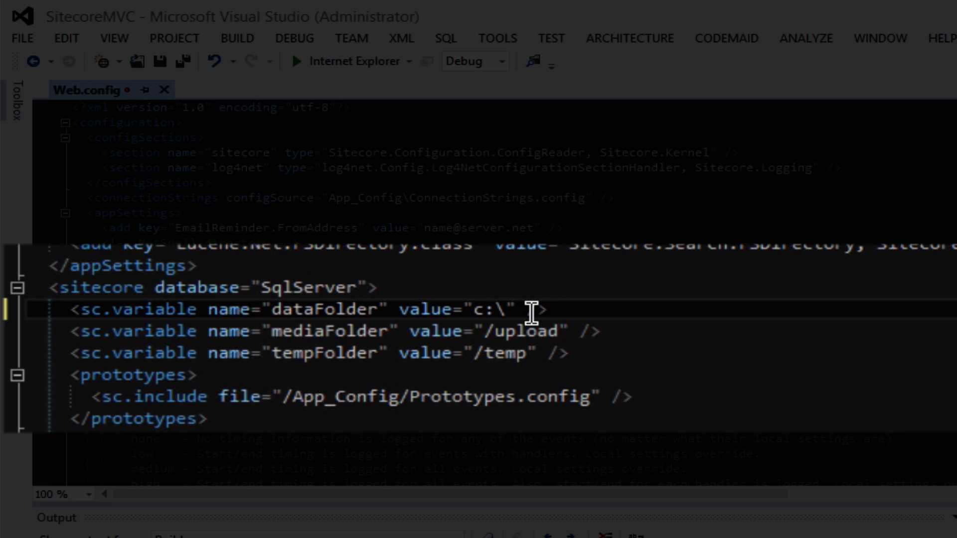
type("weba")
type("pps\\")
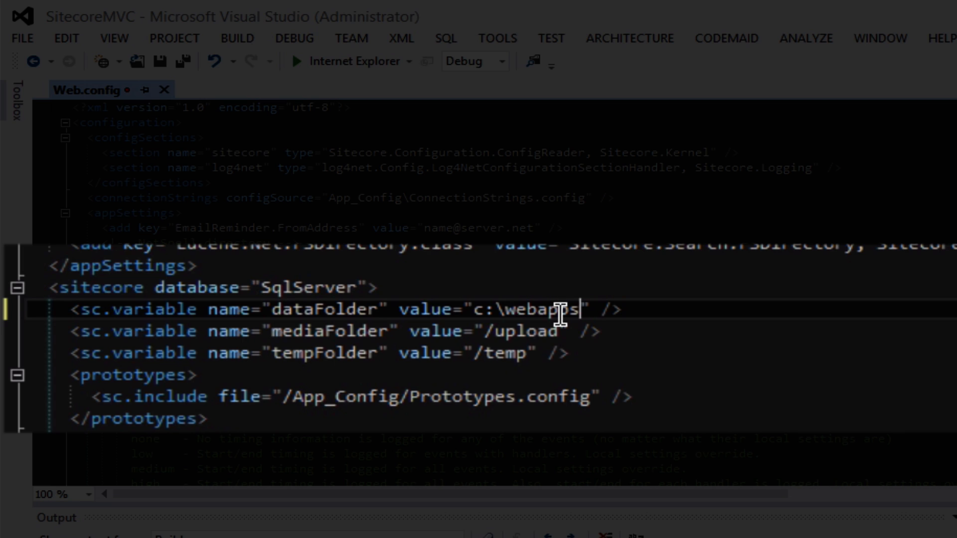
type("Sitecore")
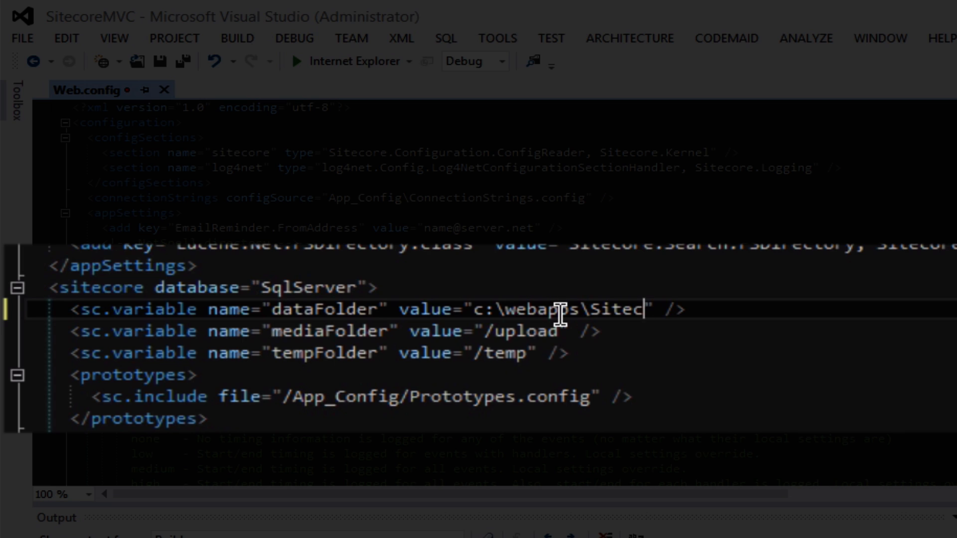
type("MVC\\dat")
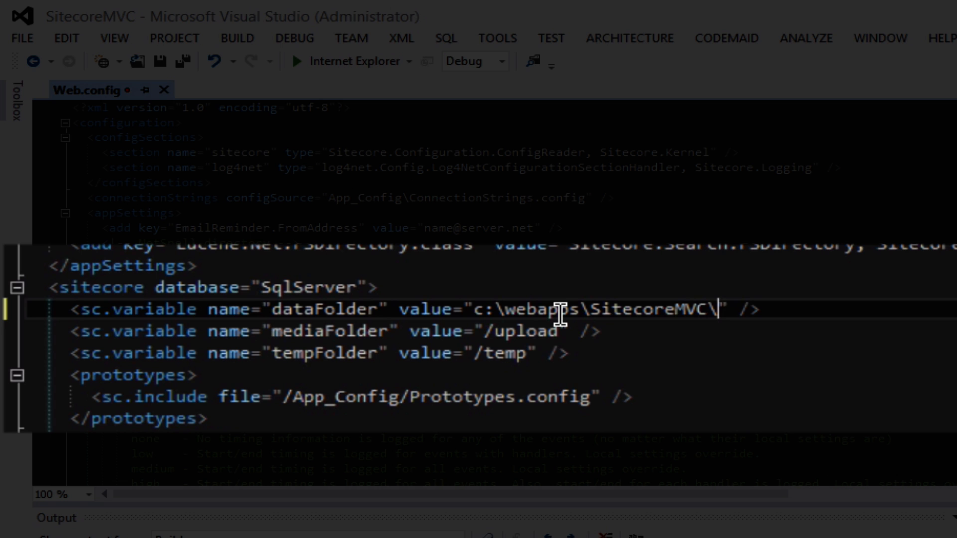
key("BackSpace")
key("BackSpace")
key("BackSpace")
type("Data")
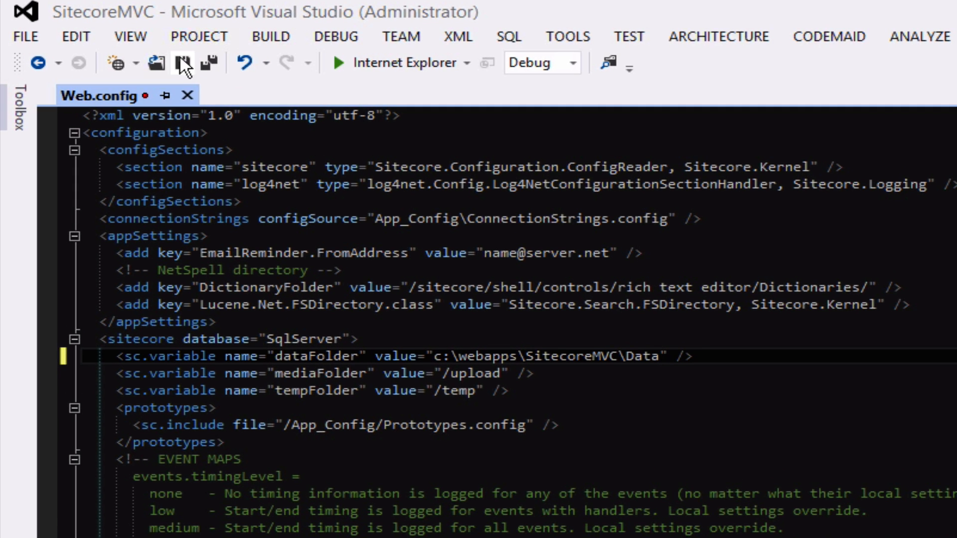
left_click(159, 61)
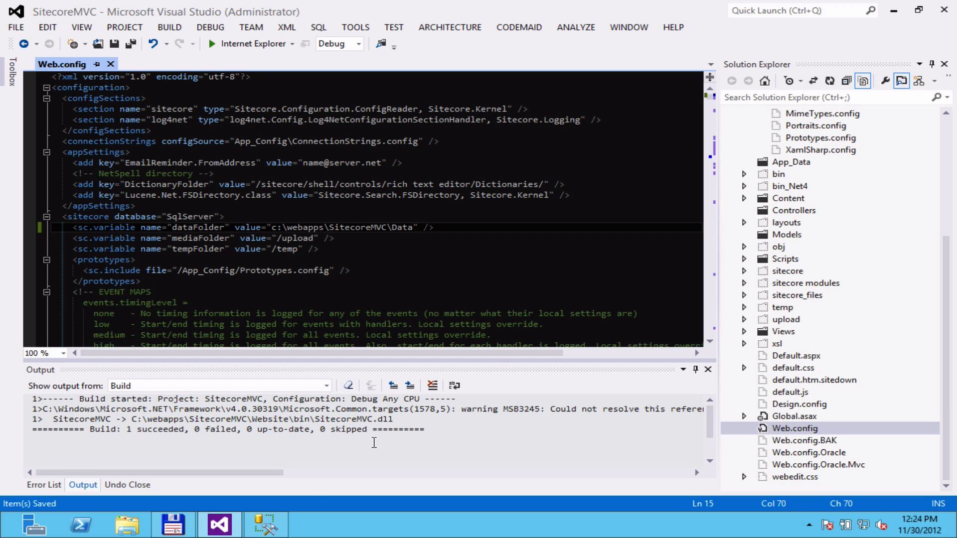
left_click(267, 527)
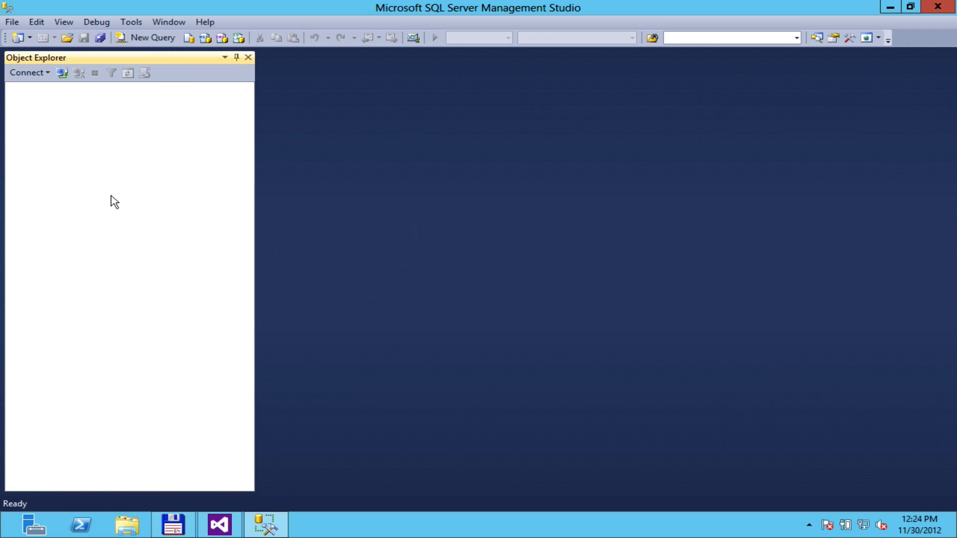
Connect Object Explorer to the local database server.
left_click(12, 23)
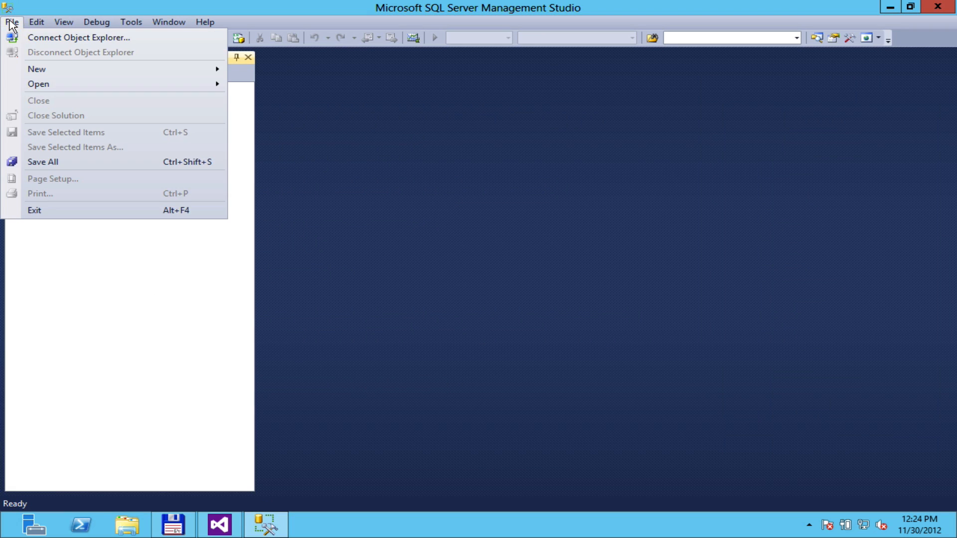
left_click(36, 40)
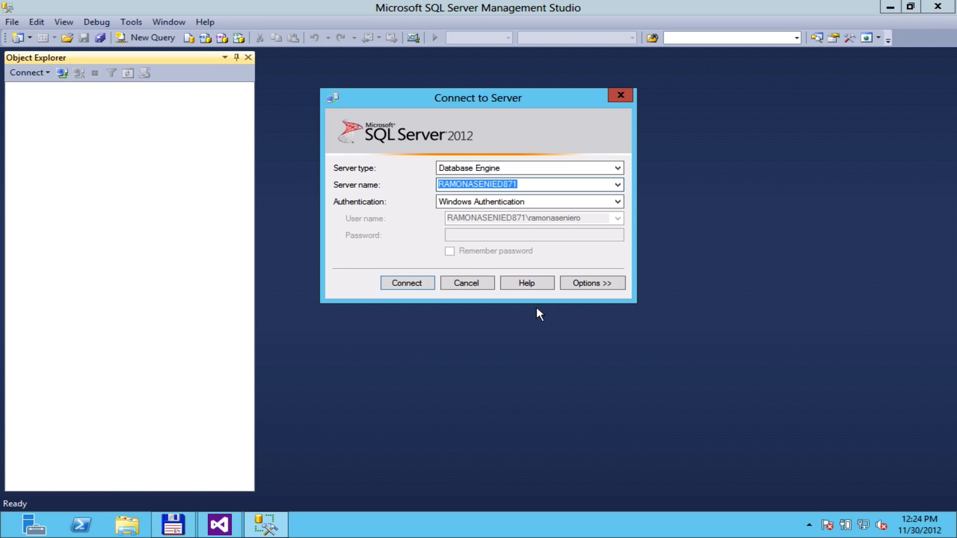
left_click(412, 285)
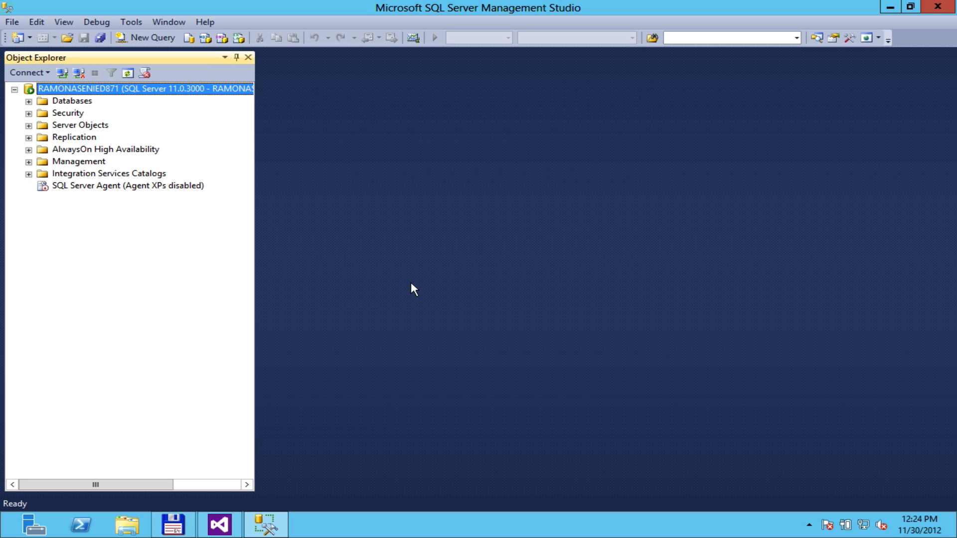
Expand Databases and Security > Logins to show the existing logins.
left_click(28, 101)
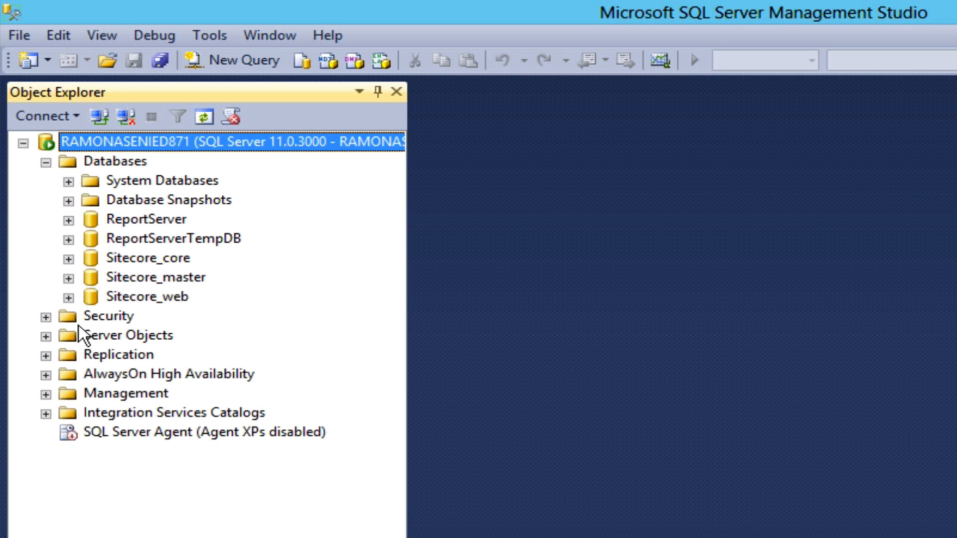
left_click(45, 317)
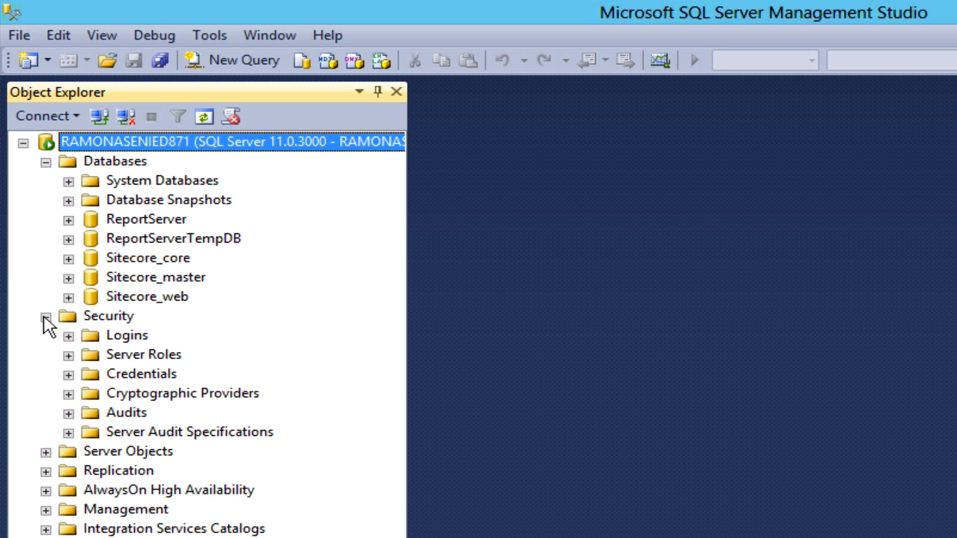
left_click(68, 337)
left_click(125, 337)
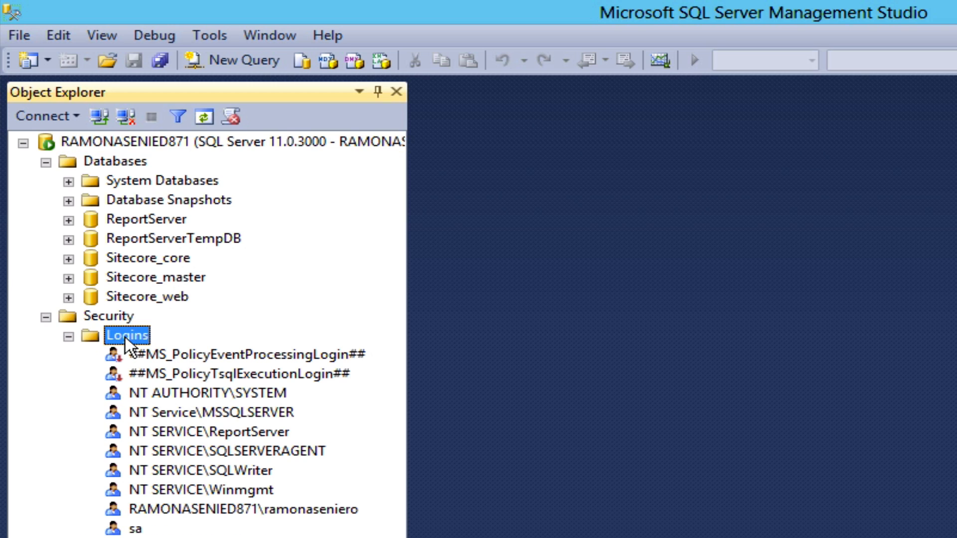
right_click(125, 337)
Define login 'sitecore' with SQL Server authentication, a confirmed password and Sitecore_core as default database.
left_click(178, 344)
type("sitecore")
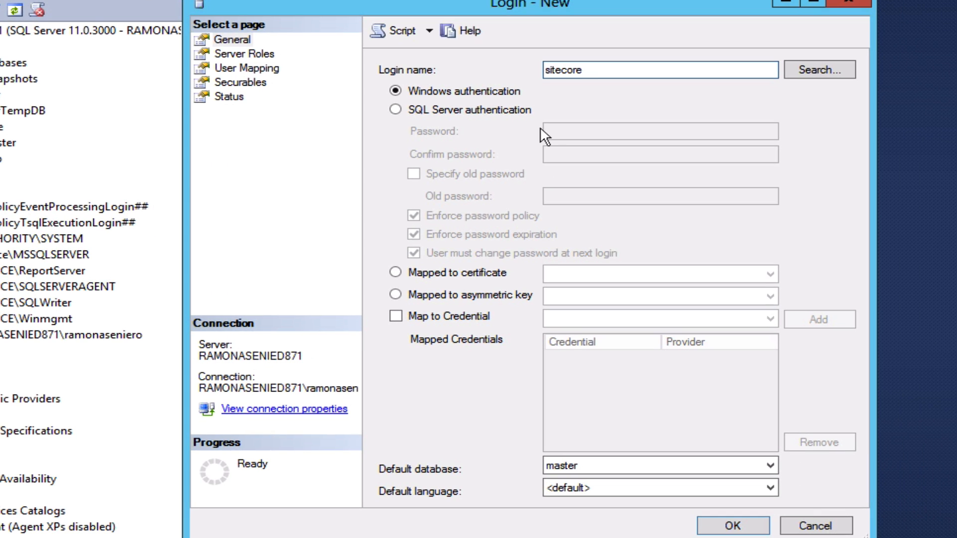
left_click(486, 111)
left_click(612, 132)
type("••••")
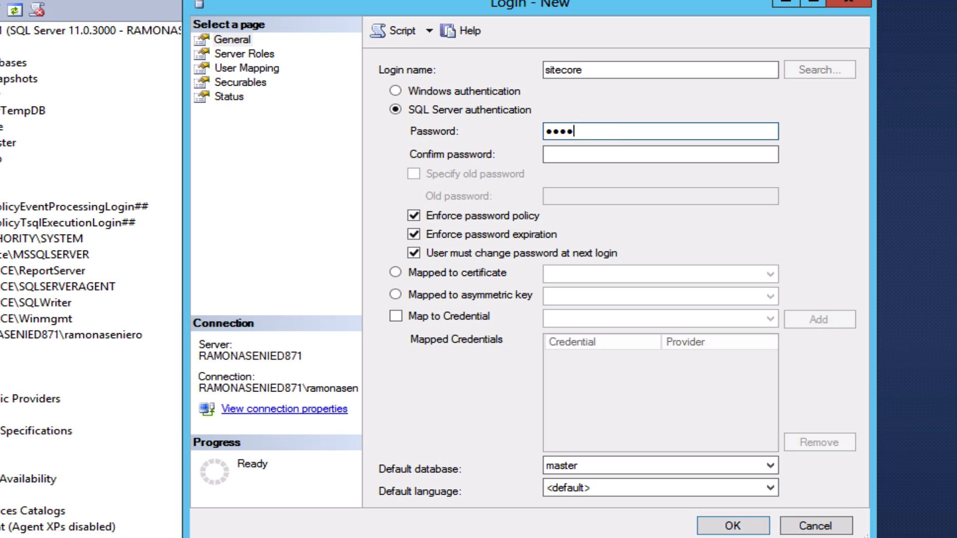
type("•••••")
key("Tab")
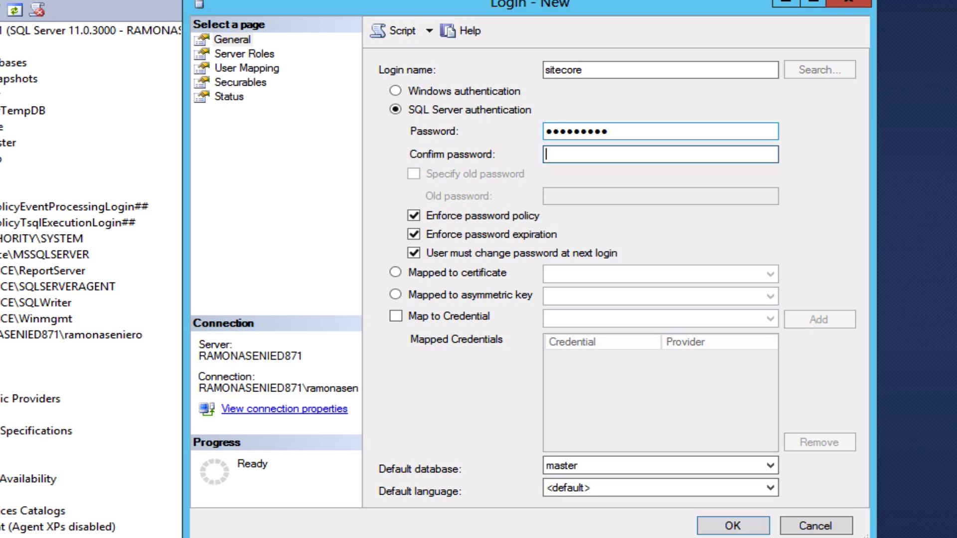
type("•••••••••")
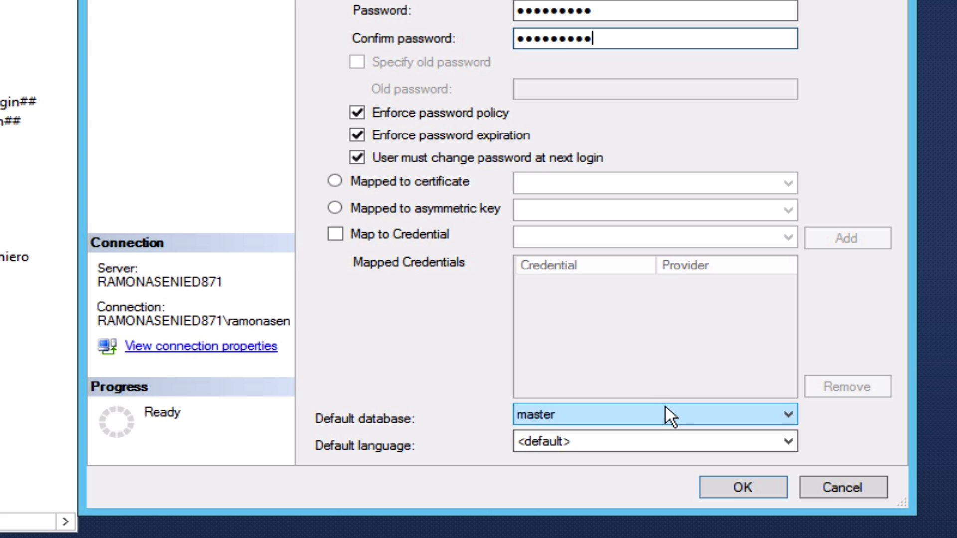
left_click(666, 407)
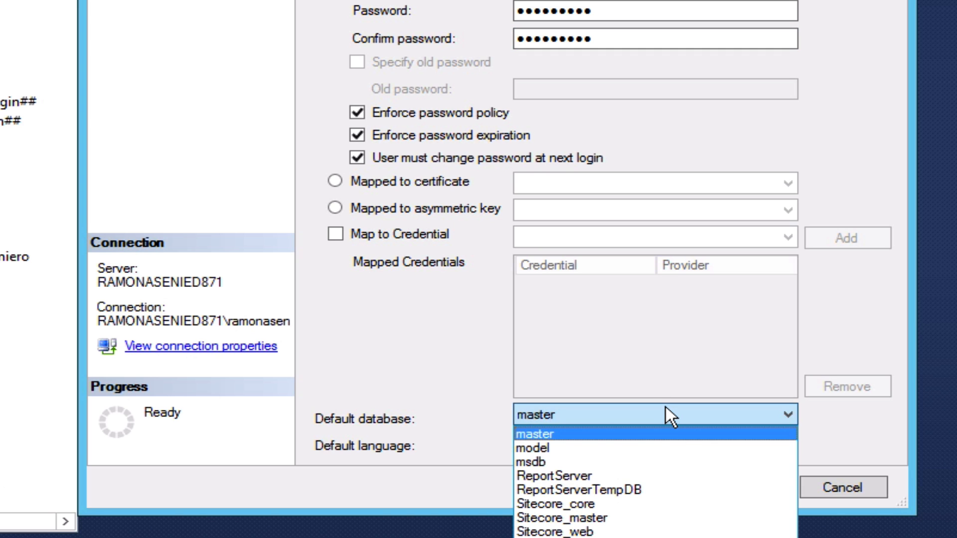
left_click(626, 506)
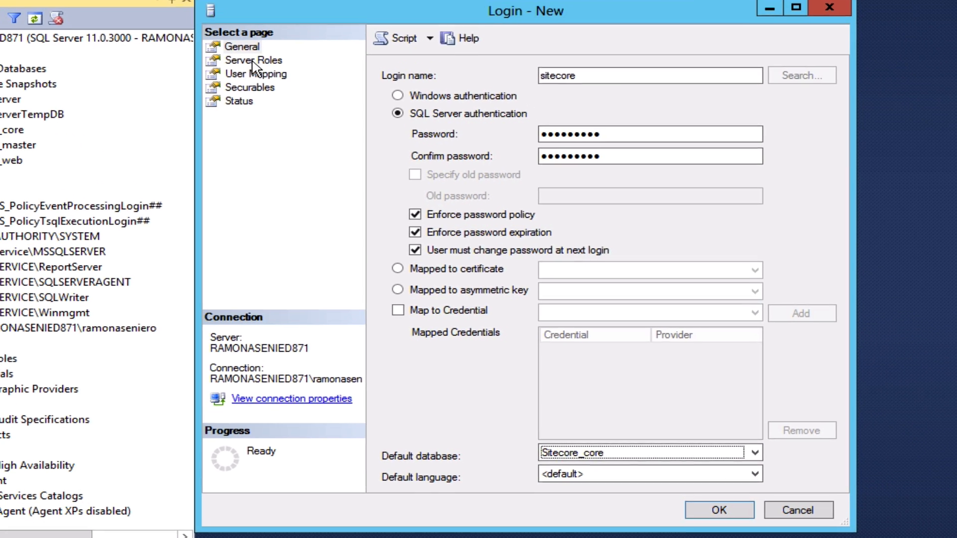
left_click(253, 60)
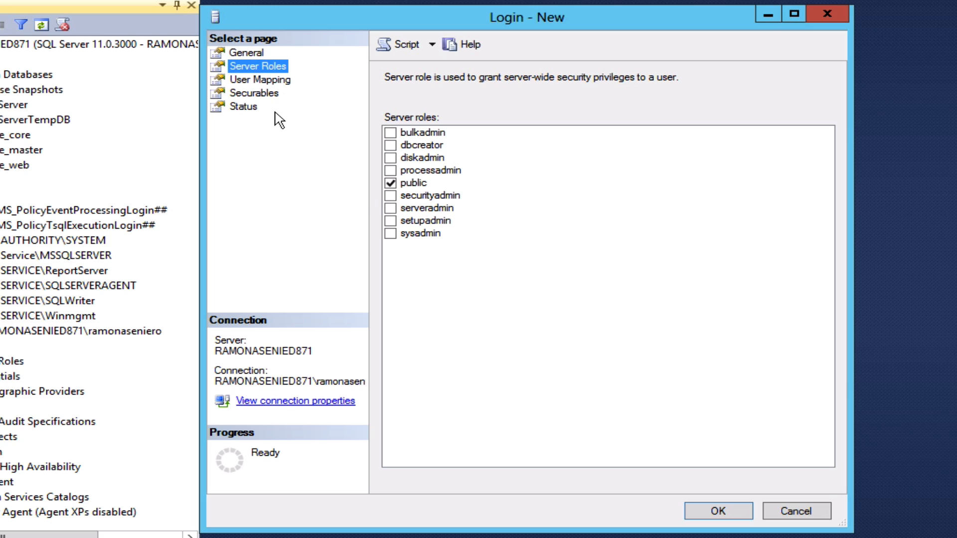
Map the login to Sitecore_core, Sitecore_master and Sitecore_web with db_owner membership.
left_click(266, 82)
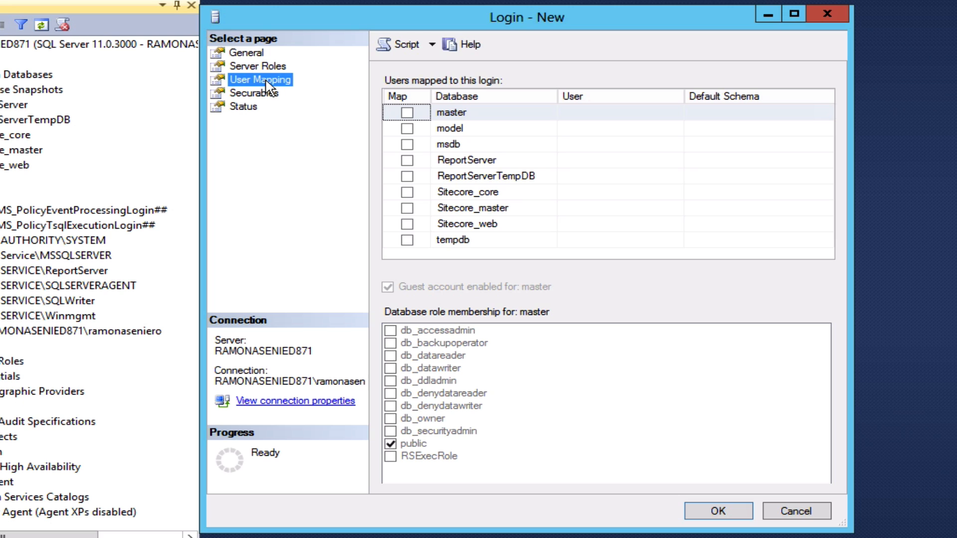
left_click(407, 193)
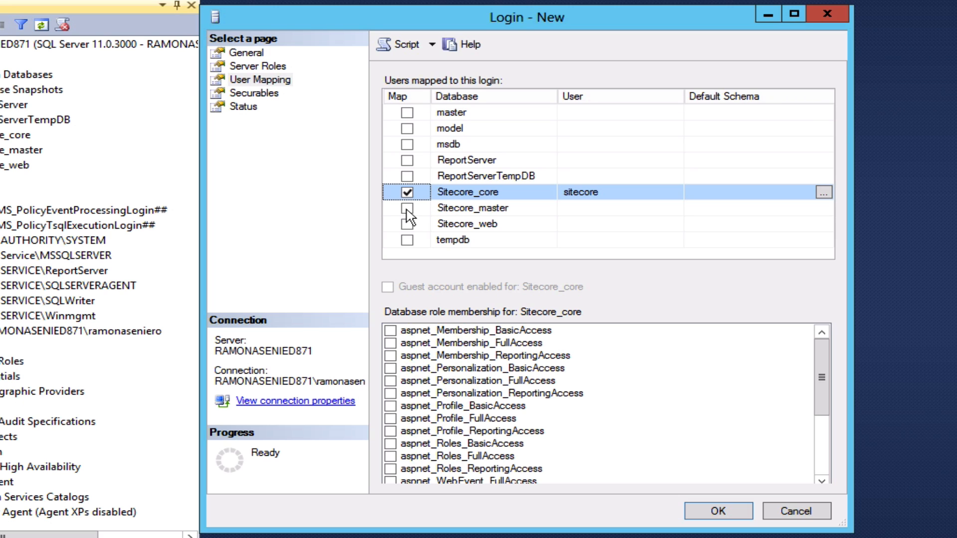
left_click(407, 208)
left_click(457, 193)
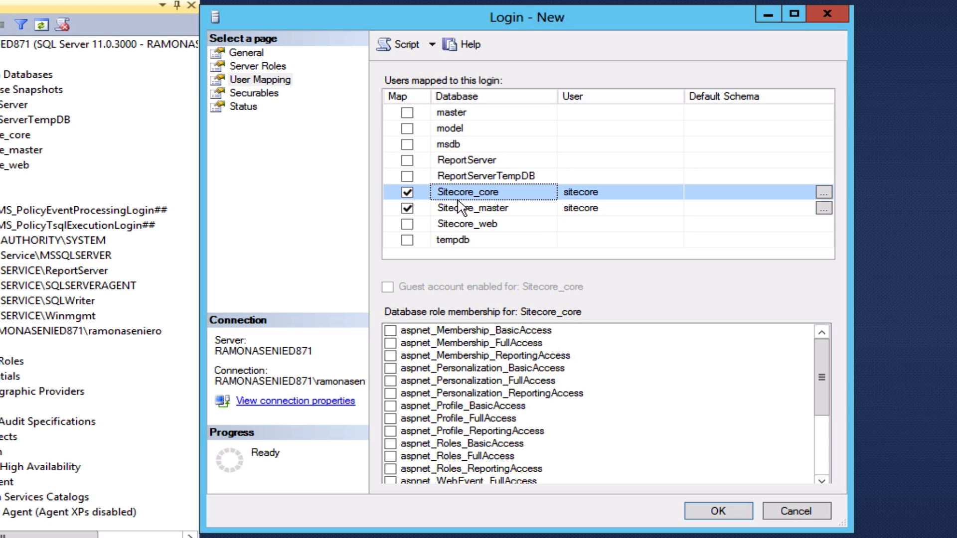
left_click(829, 457)
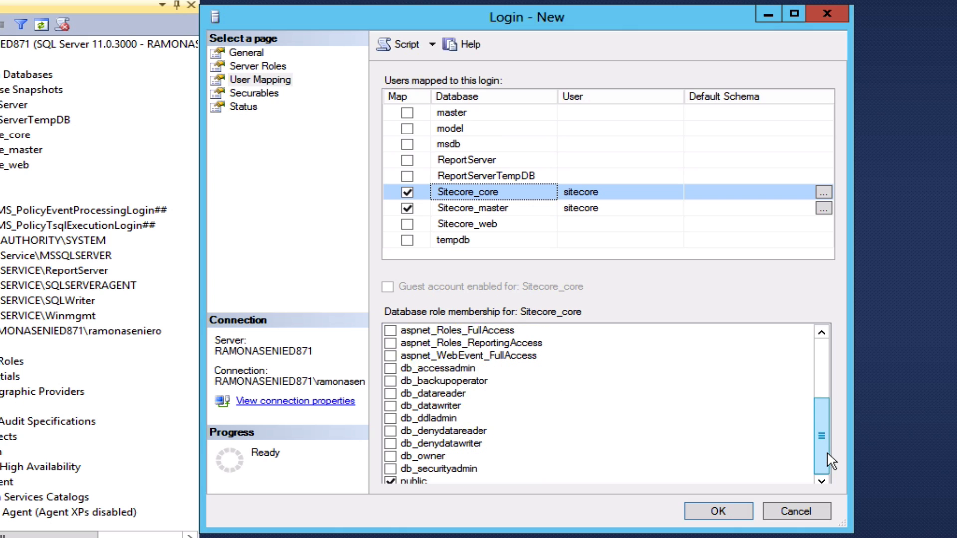
left_click(391, 456)
left_click(472, 209)
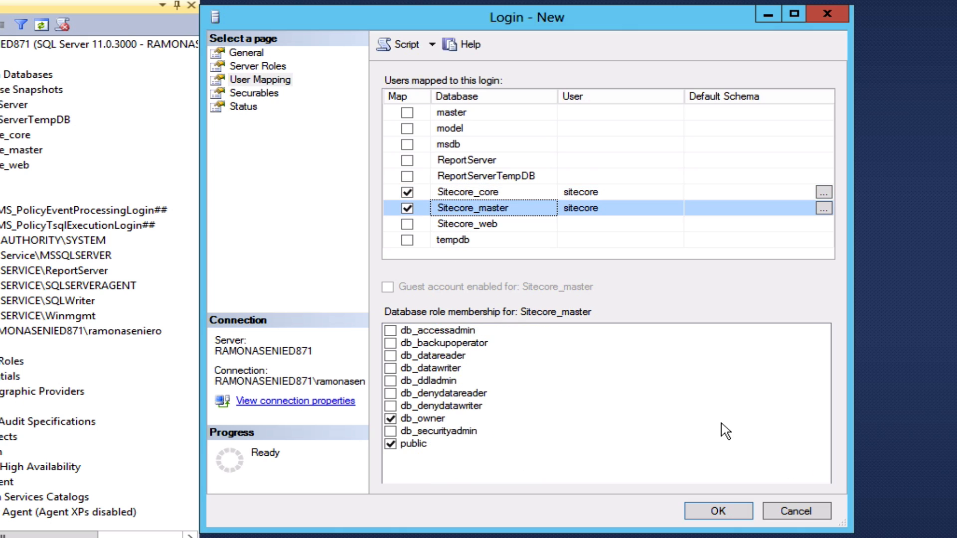
left_click(465, 226)
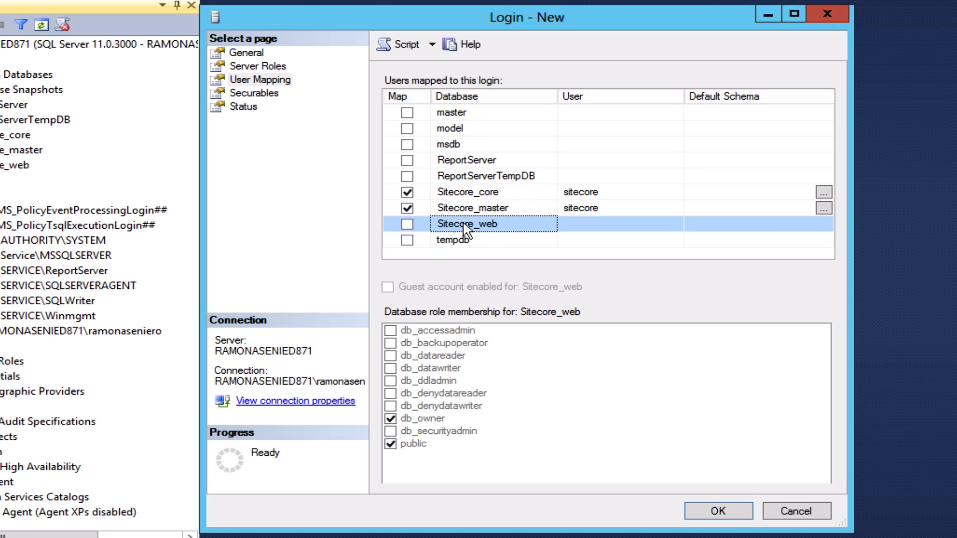
left_click(407, 225)
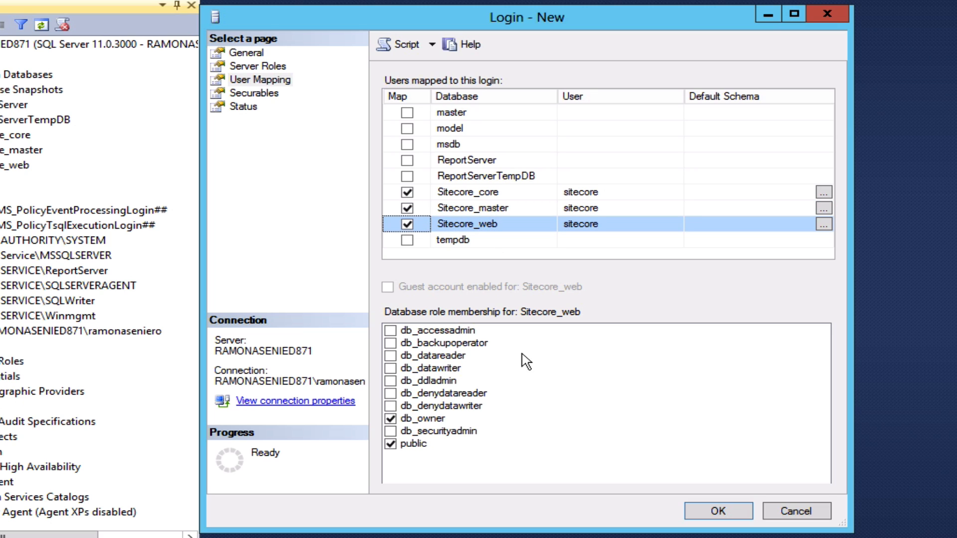
Review the Securables and Status pages, then create the sitecore login.
left_click(275, 96)
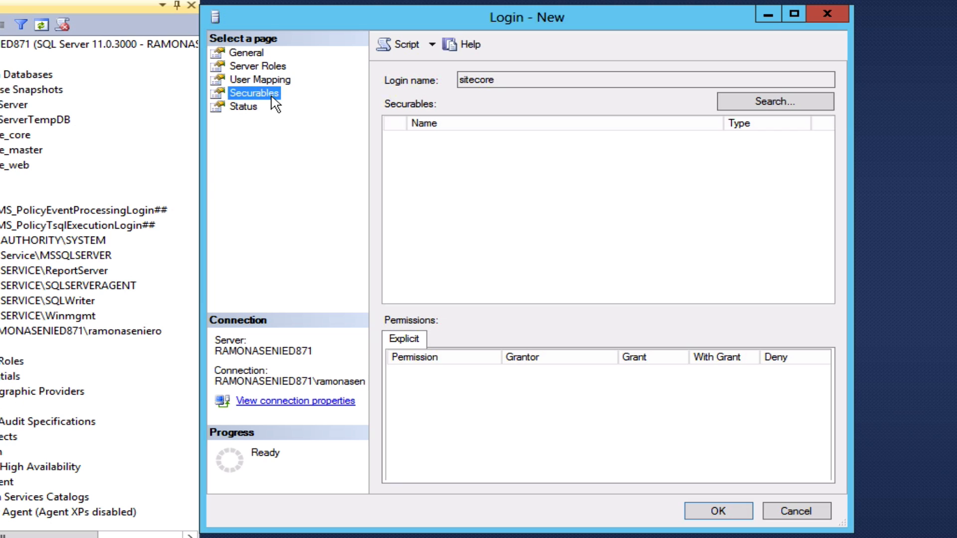
left_click(246, 108)
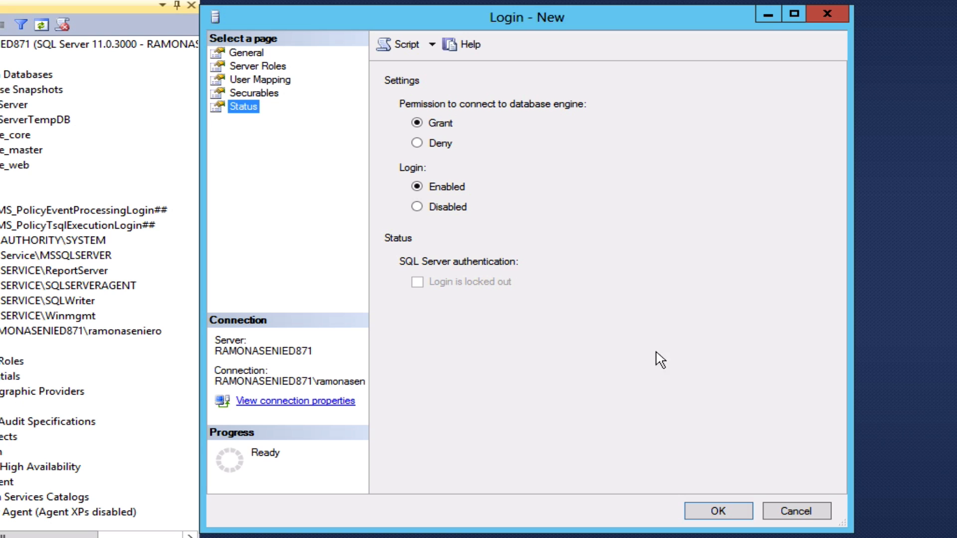
left_click(718, 512)
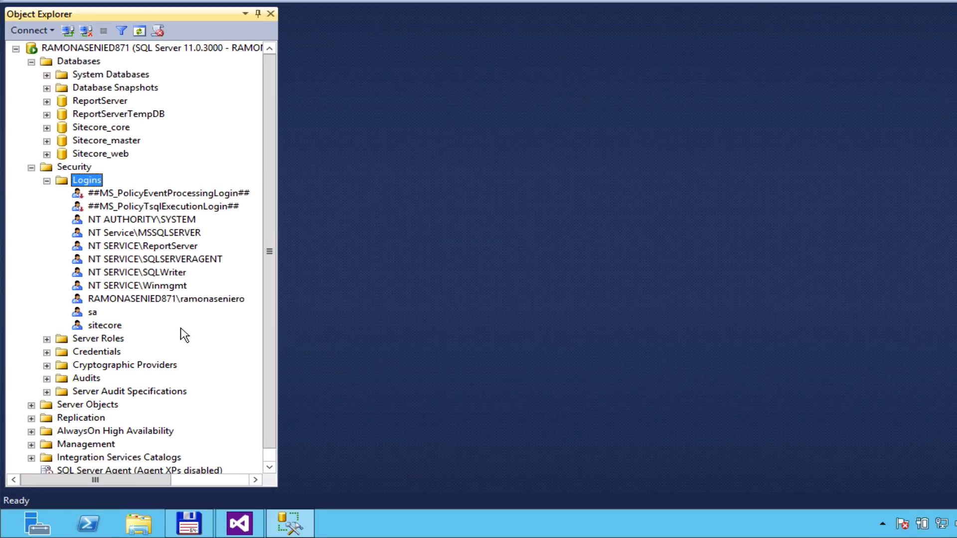
Select the new sitecore login in Object Explorer's Logins list.
left_click(53, 351)
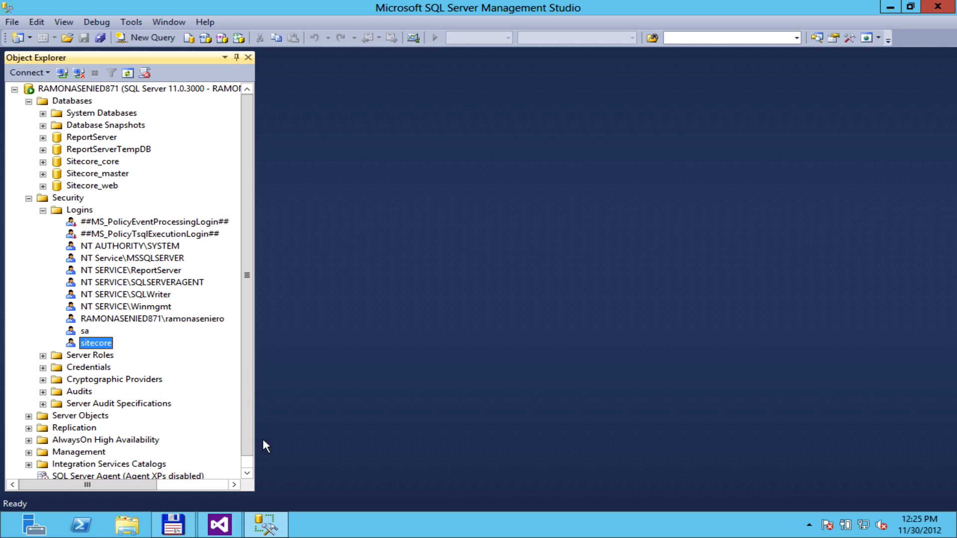
Back in Visual Studio, open ConnectionStrings.config from the project's App_Config folder.
left_click(220, 524)
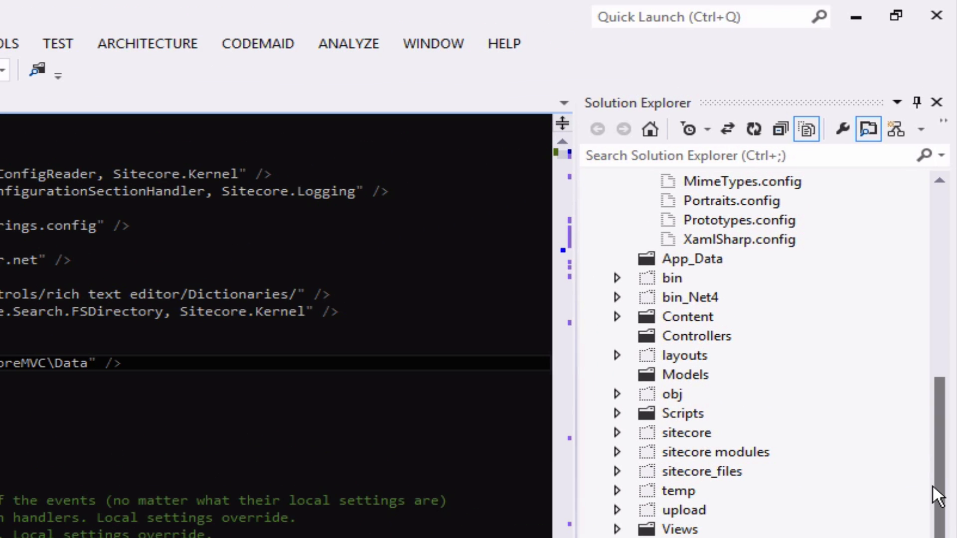
left_click_drag(940, 443, 940, 435)
left_click_drag(942, 483, 944, 302)
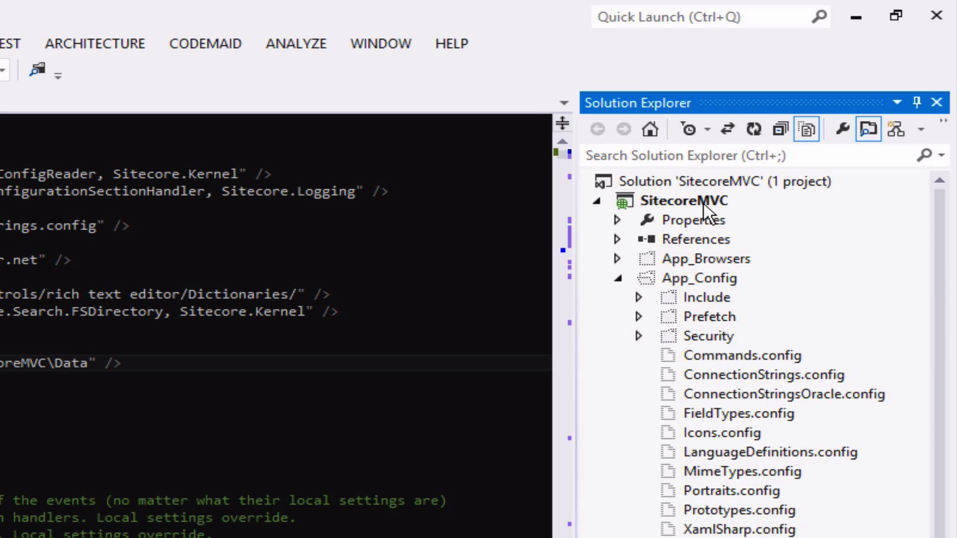
left_click(713, 281)
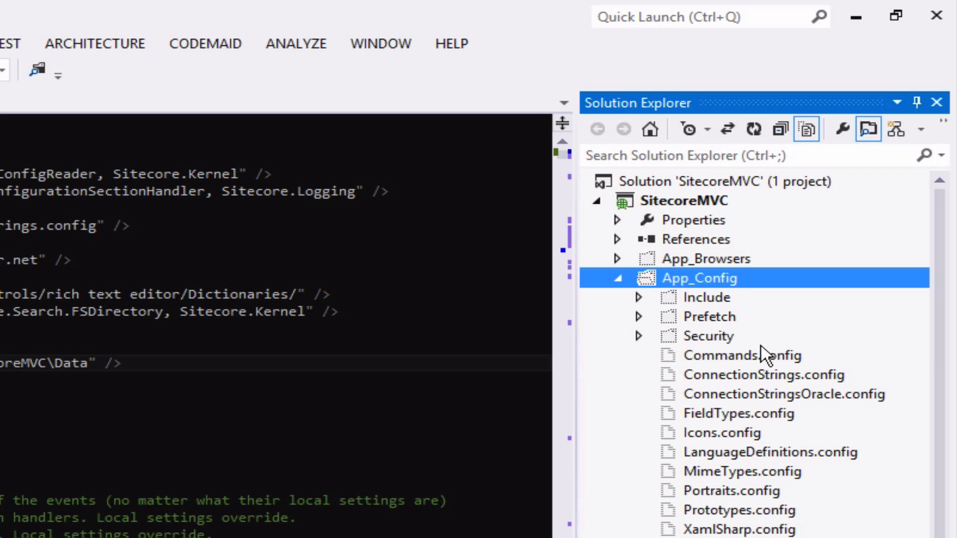
double_click(743, 375)
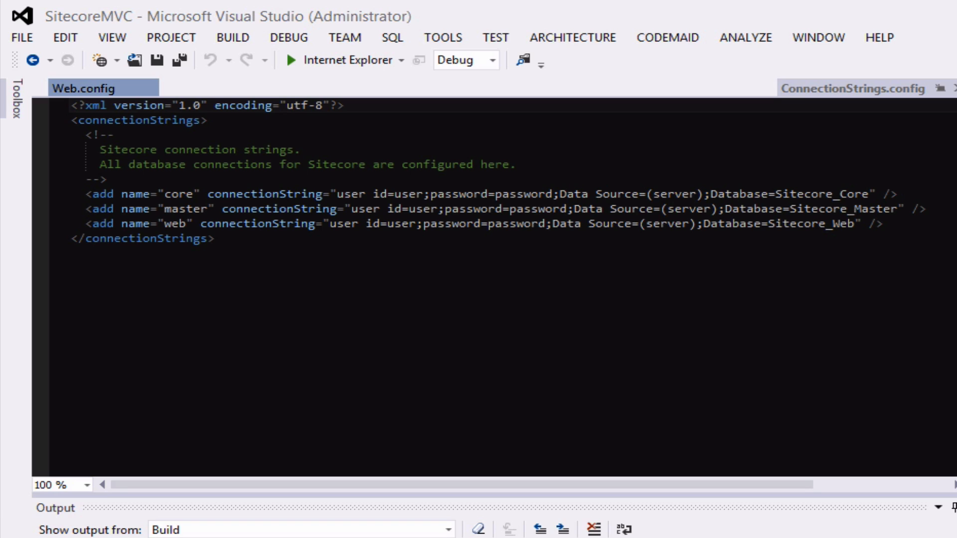
On the core connection string, set the user to sitecore and enter the login's password.
left_click(412, 195)
key("Left")
key("shift+Right")
key("shift+Right")
key("shift+Right")
key("shift+Right")
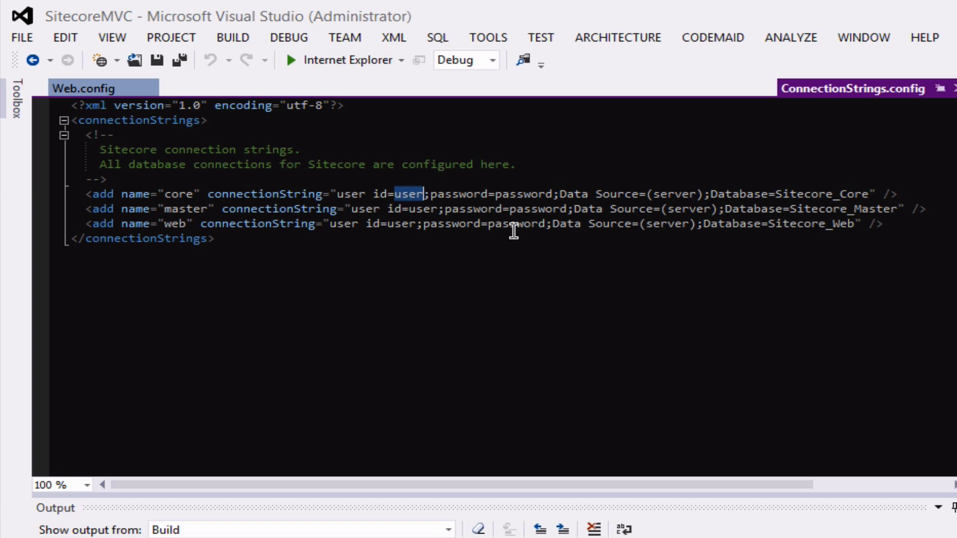
type("sitecore")
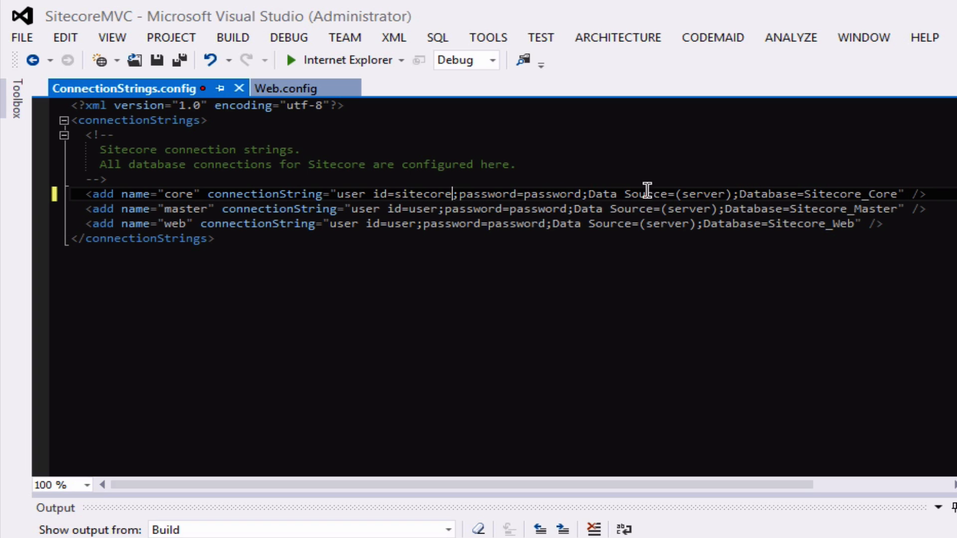
double_click(566, 195)
type("Demo@2119")
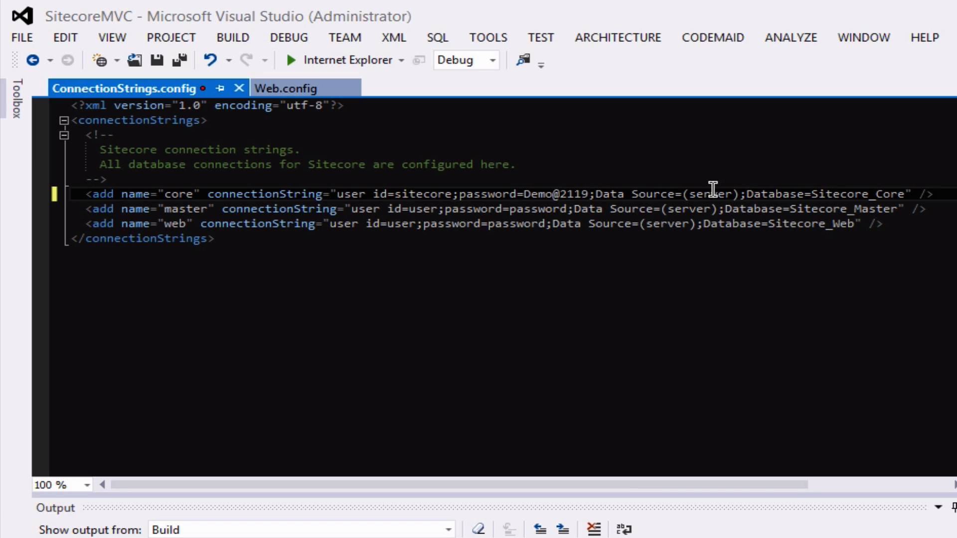
Replace the core line's (server) placeholder with the local machine's server name.
left_click_drag(682, 194, 707, 193)
key("ctrl+shift+Right")
key("shift+Right")
type("RAMONASENEIR")
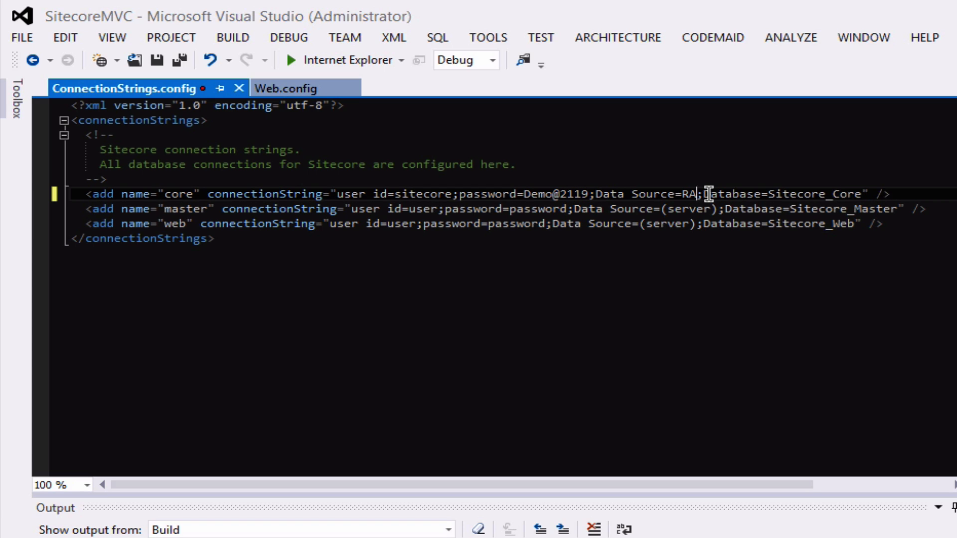
type("O")
key("BackSpace")
key("BackSpace")
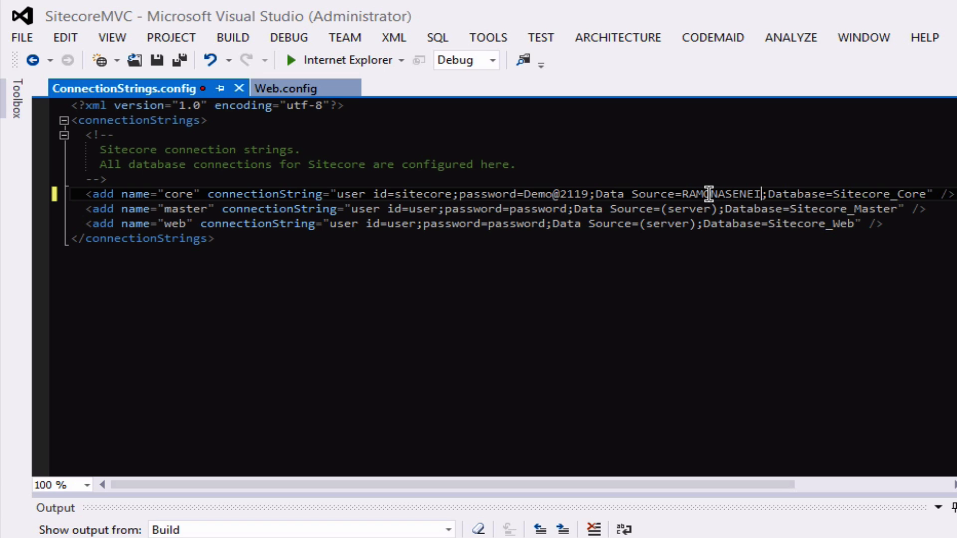
type("D871")
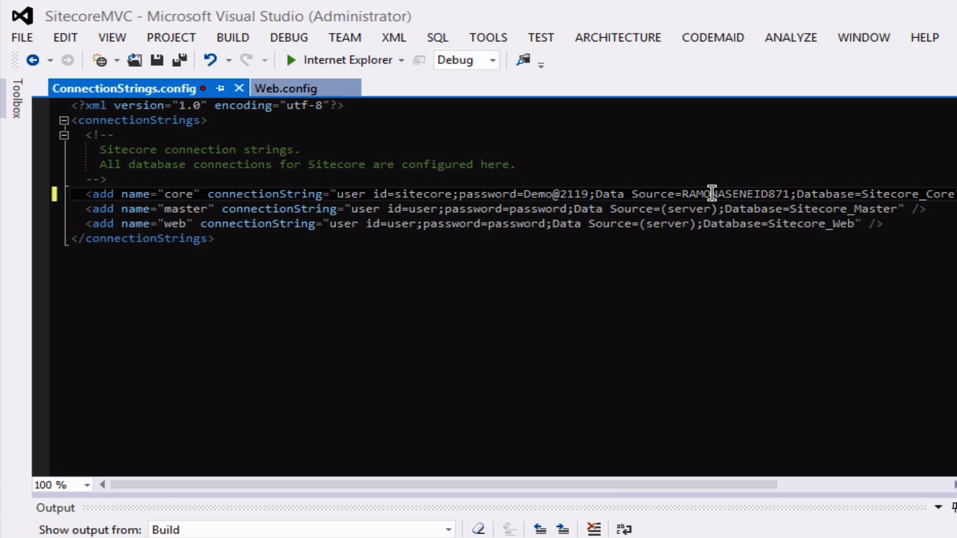
Copy the server name and paste it over the (server) placeholder in the master and web lines.
double_click(709, 193)
key("ctrl+c")
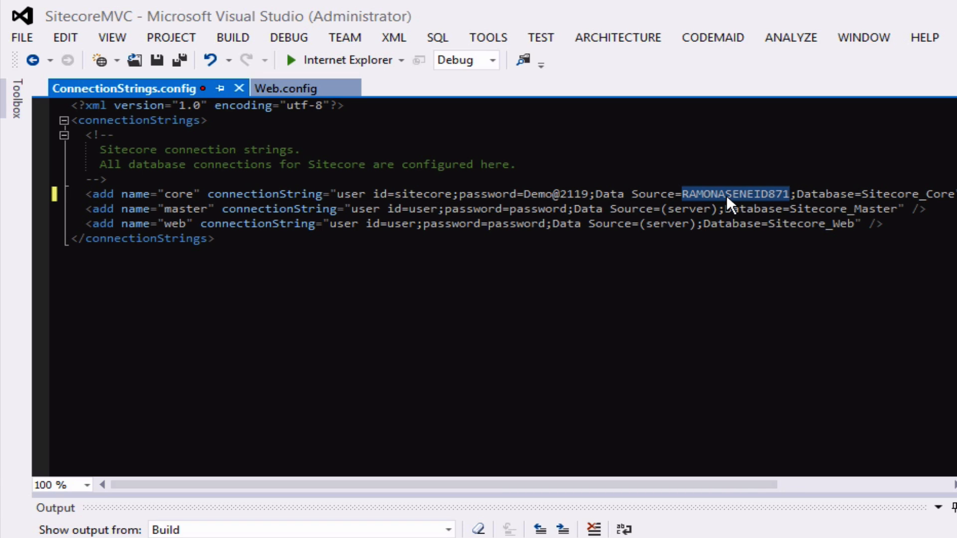
left_click(657, 209)
key("shift+Right")
key("shift+Right")
key("shift+Right")
key("shift+Right")
key("shift+Right")
key("shift+Right")
key("shift+Right")
key("shift+Right")
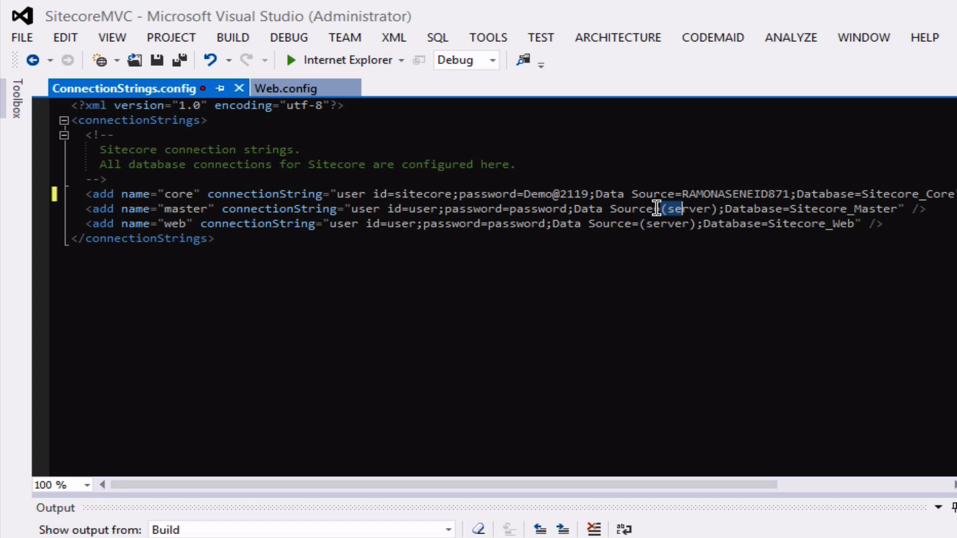
key("ctrl+v")
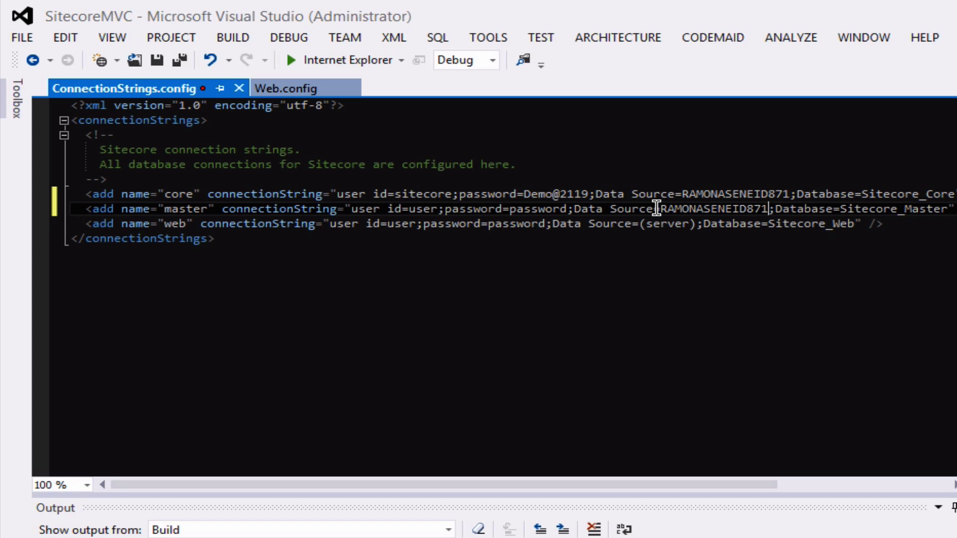
left_click(645, 223)
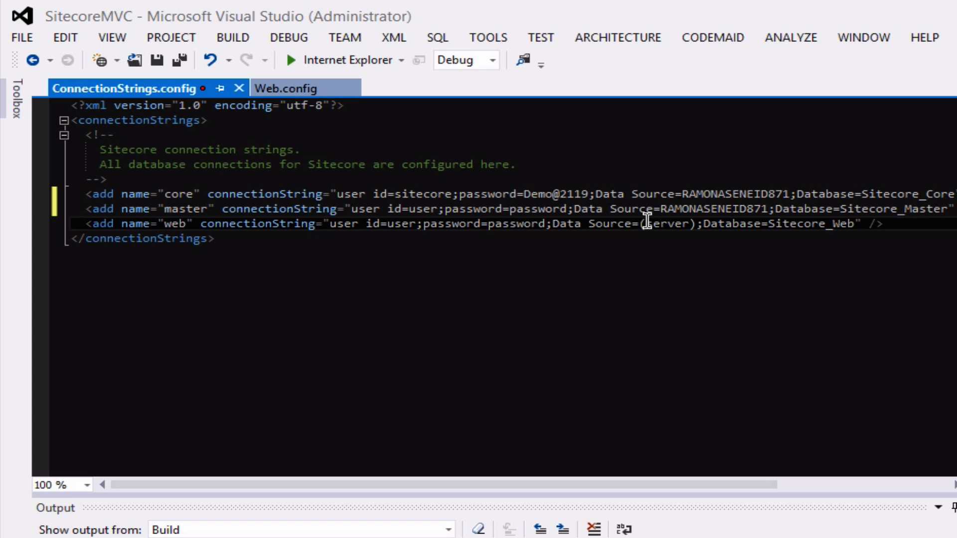
key("shift+Right")
key("shift+Right")
key("shift+Right")
key("shift+Right")
key("shift+Right")
key("shift+Right")
key("shift+Right")
key("shift+Right")
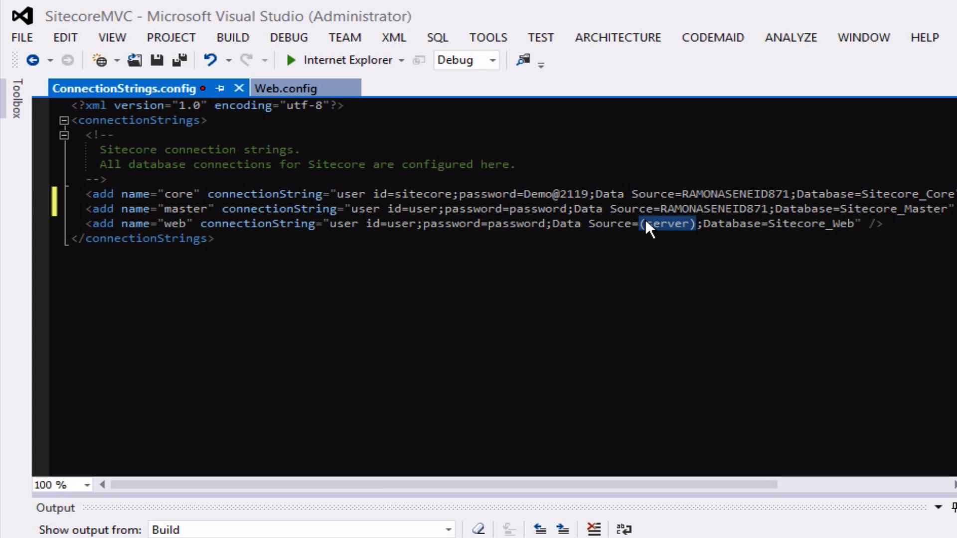
key("ctrl+v")
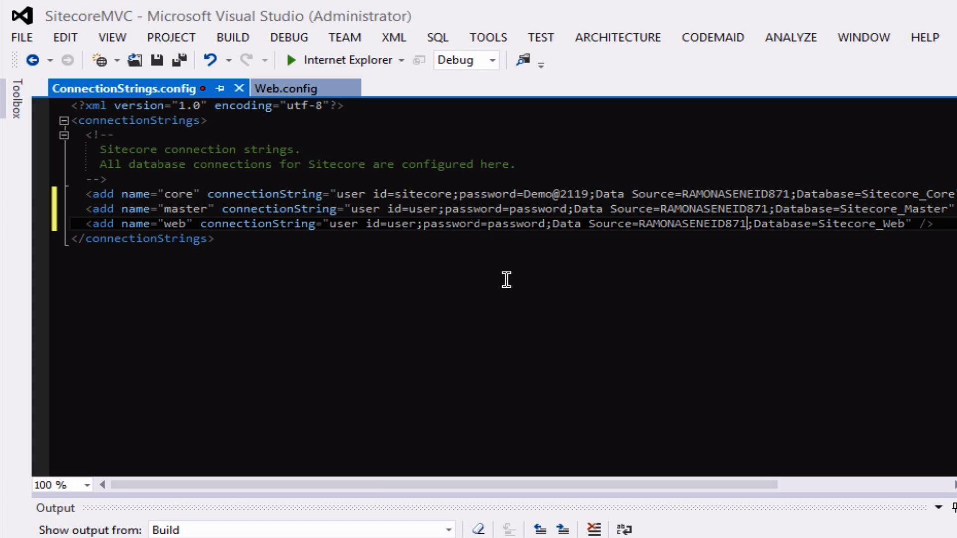
Copy the core line's password over the placeholder passwords in the master and web lines.
left_click(539, 194)
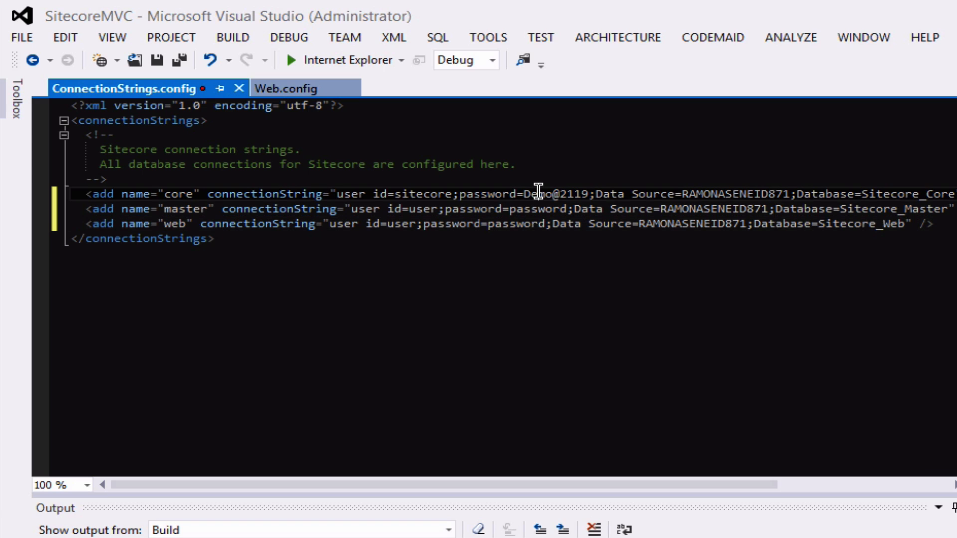
key("shift+Right")
key("shift+Right")
key("shift+Right")
key("shift+Right")
key("shift+Right")
key("shift+Right")
key("shift+Right")
key("shift+Right")
key("shift+Right")
key("ctrl+c")
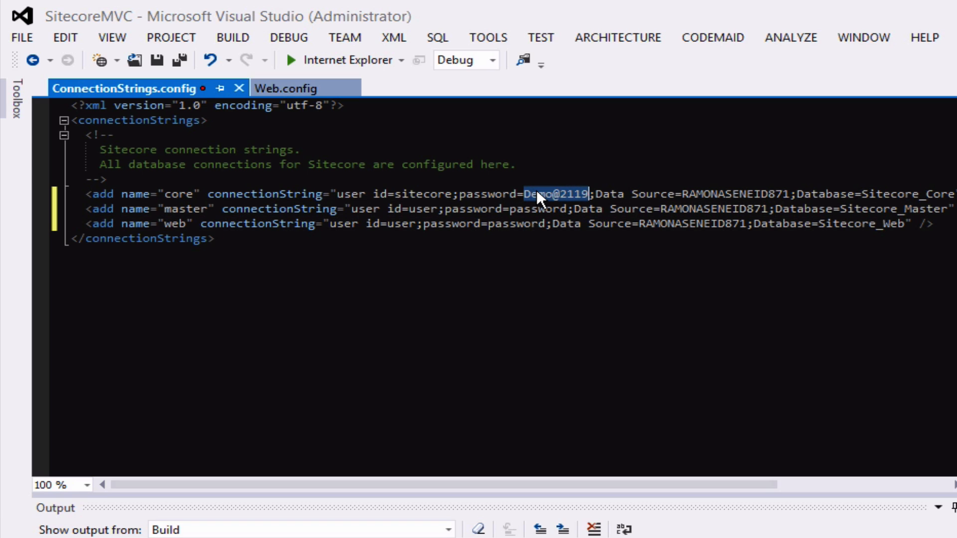
key("Down")
key("Left")
key("Left")
key("Left")
key("shift+Left")
key("shift+Left")
key("shift+Left")
key("shift+Left")
key("shift+Left")
key("shift+Left")
key("shift+Left")
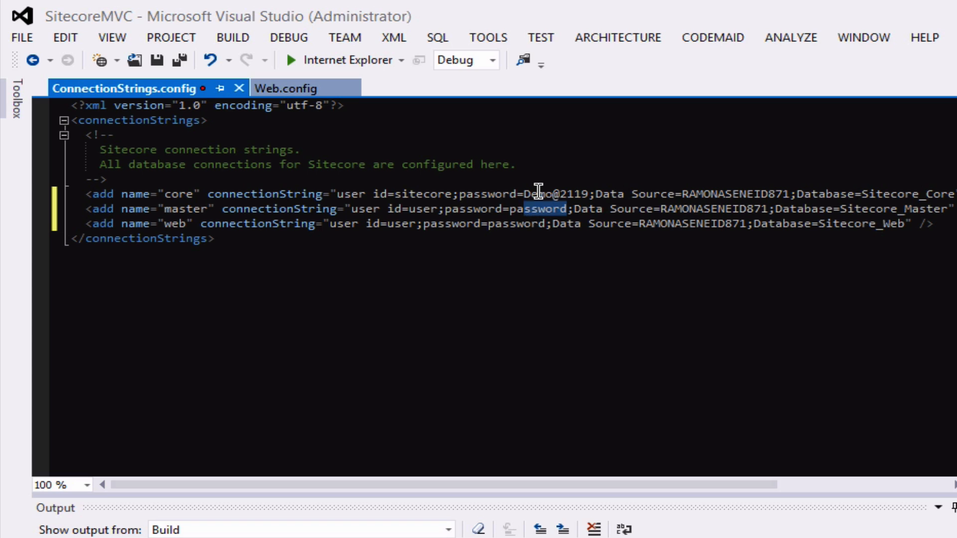
key("shift+Left")
key("ctrl+v")
key("Down")
key("Left")
key("Left")
key("Left")
key("Left")
key("shift+Left")
key("shift+Left")
key("shift+Left")
key("shift+Left")
key("shift+Left")
key("shift+Left")
key("shift+Left")
key("shift+Left")
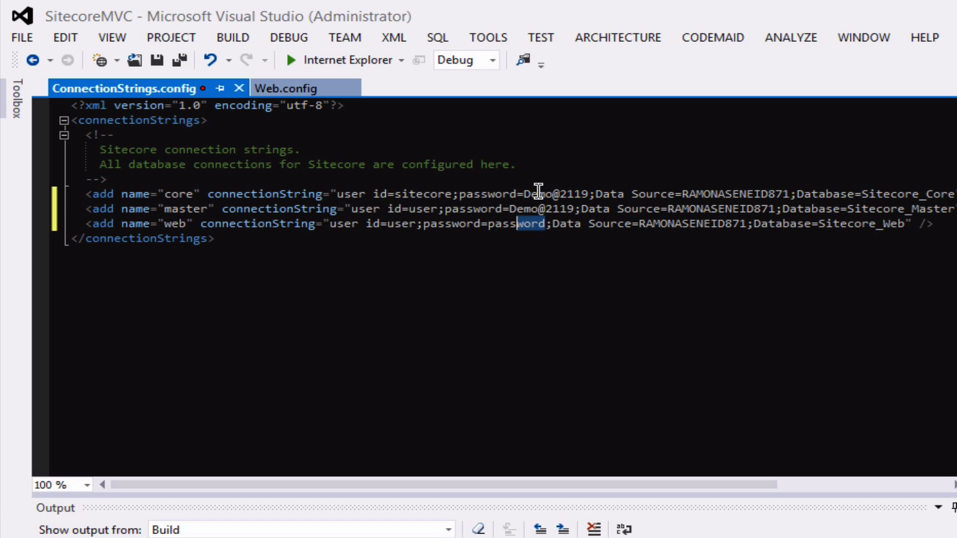
key("ctrl+v")
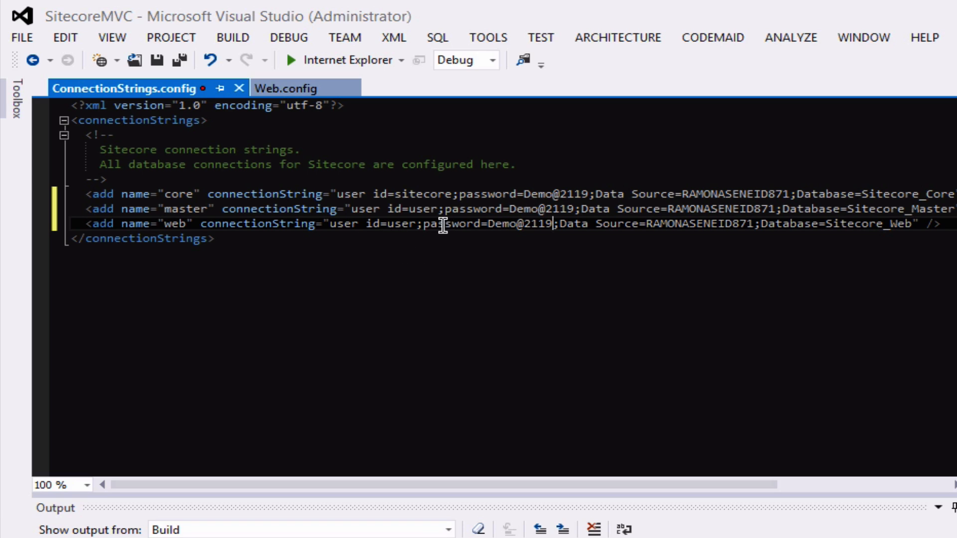
Set the master and web lines' user to sitecore, then save ConnectionStrings.config.
double_click(401, 226)
key("Up")
key("Up")
key("Left")
key("shift+Right")
key("shift+Right")
key("shift+Right")
key("shift+Right")
key("shift+Right")
key("shift+Right")
key("shift+Right")
key("shift+Right")
key("ctrl+c")
key("Down")
key("Left")
key("Left")
key("shift+Left")
key("shift+Left")
key("shift+Left")
key("shift+Left")
key("ctrl+v")
key("Down")
key("Left")
key("Left")
key("Left")
key("shift+Left")
key("shift+Left")
key("shift+Left")
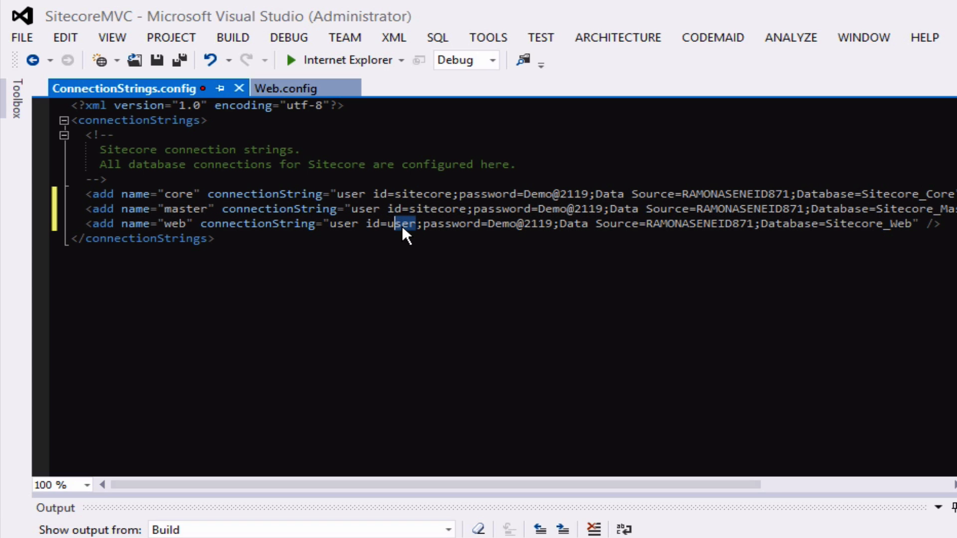
key("ctrl+v")
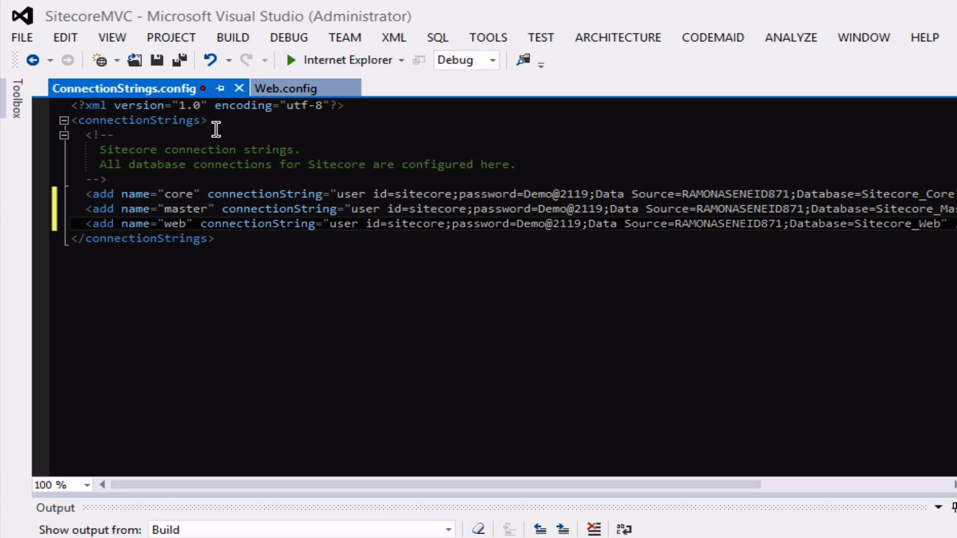
left_click(158, 59)
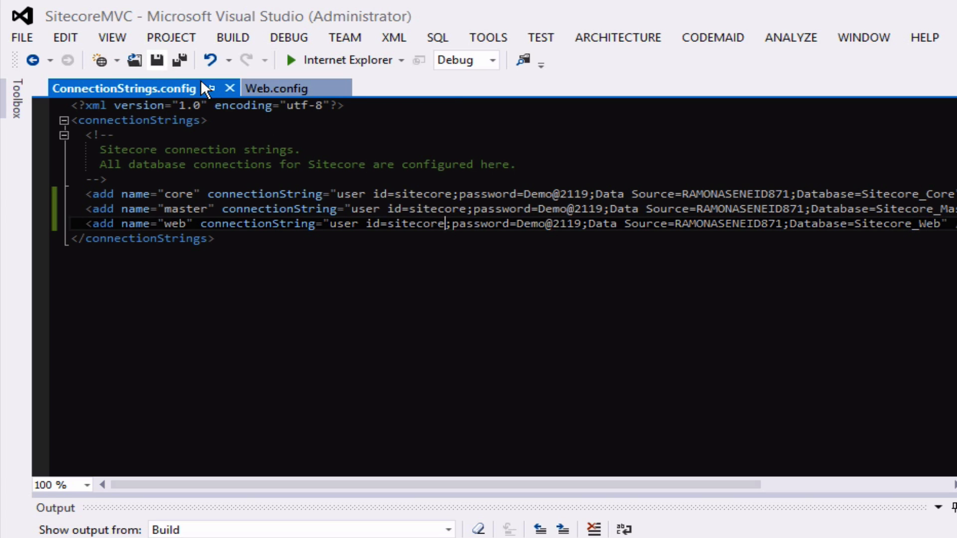
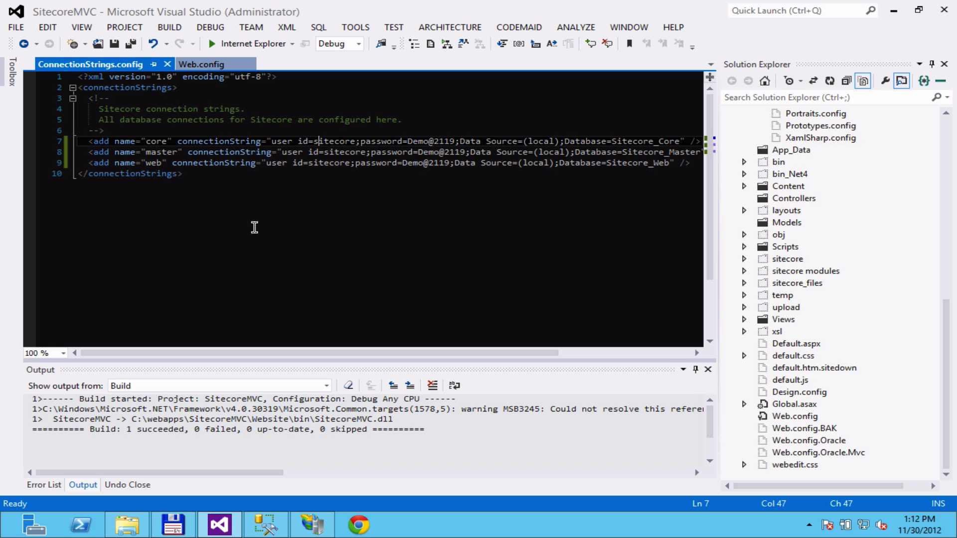
Connect SQL Server Management Studio's Object Explorer to the (local) server.
left_click(271, 525)
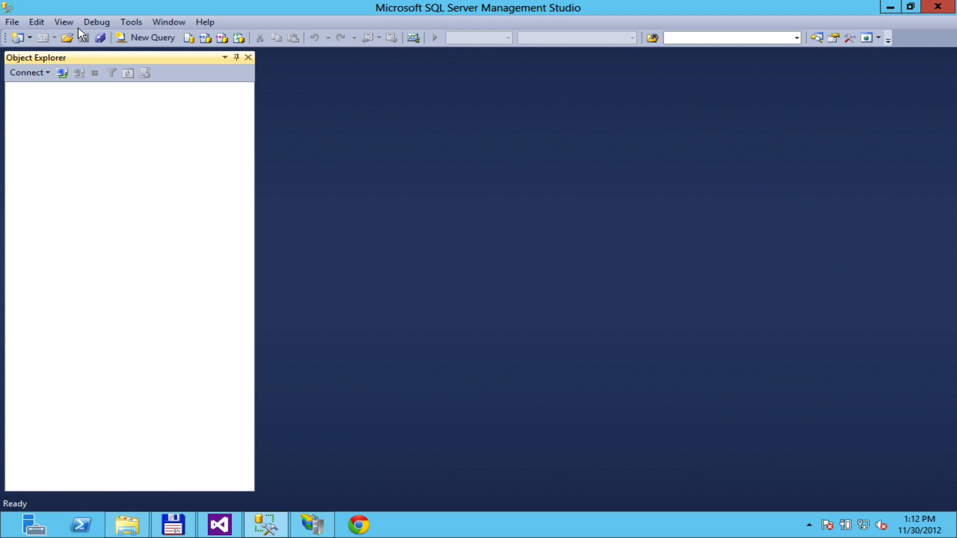
left_click(11, 22)
left_click(39, 37)
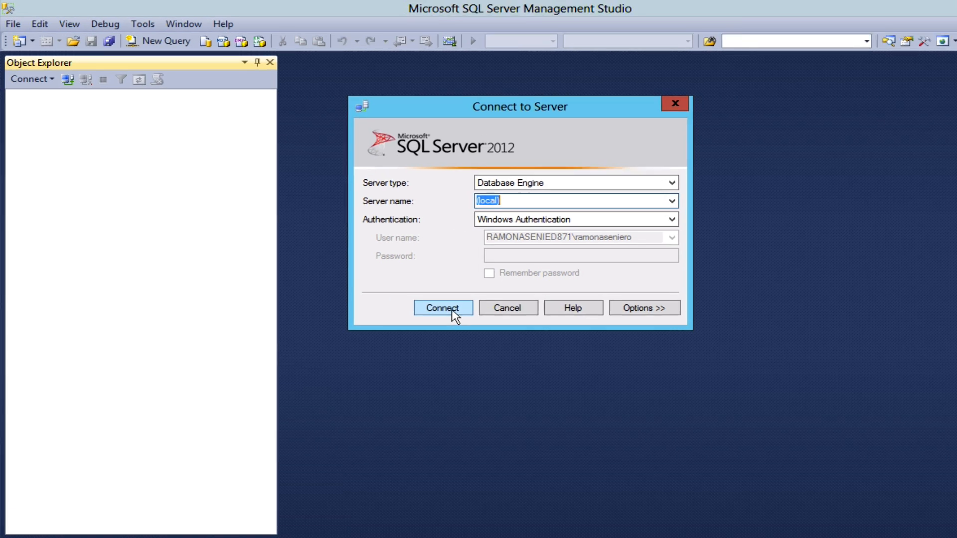
left_click(454, 311)
Expand Databases and Security > Logins, and bring up the sitecore login's actions.
left_click(31, 111)
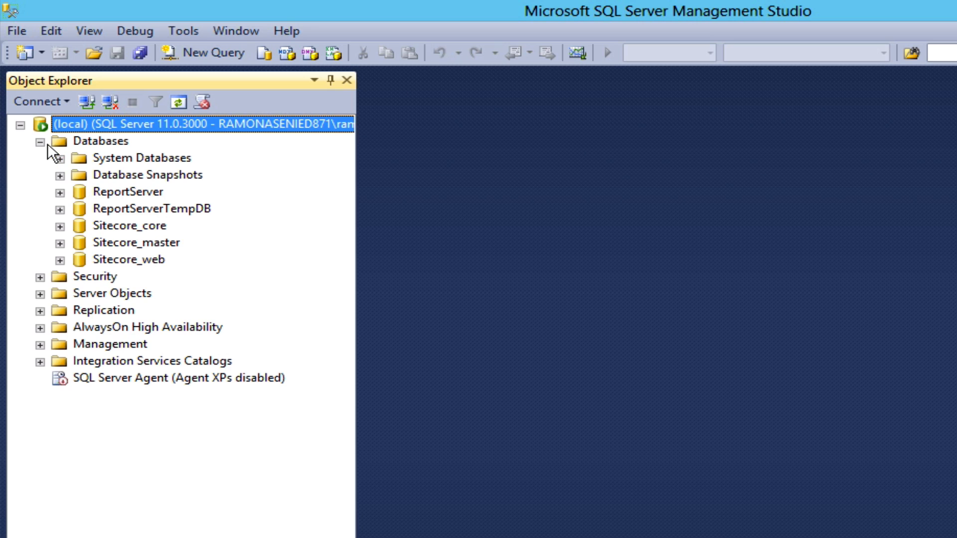
left_click(40, 277)
left_click(60, 294)
left_click(148, 482)
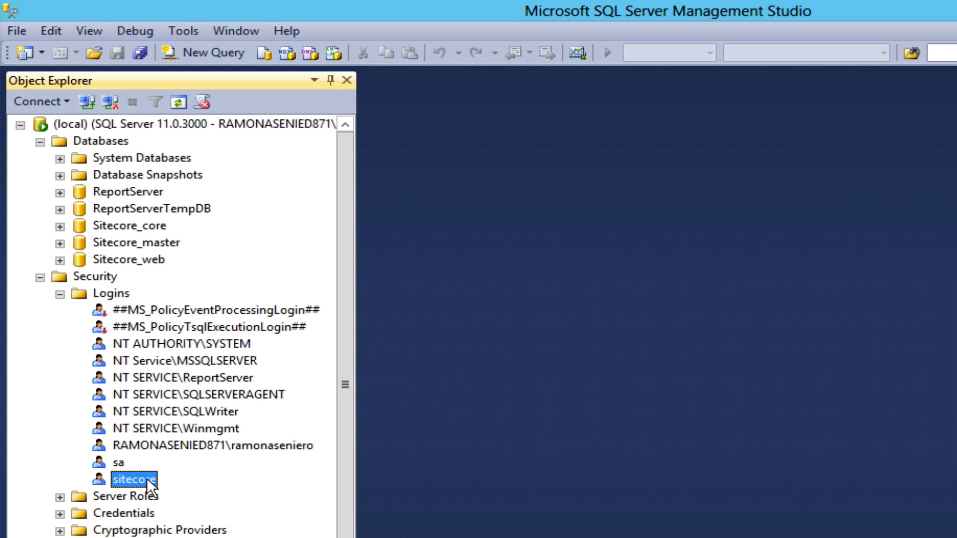
right_click(147, 480)
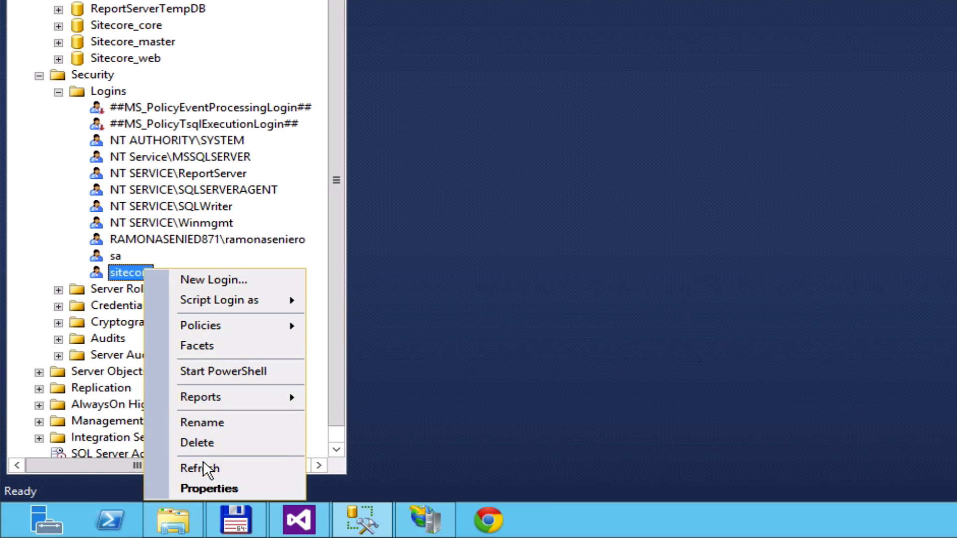
Review the sitecore login's User Mapping roles on Sitecore_core, Sitecore_master and Sitecore_web.
left_click(202, 484)
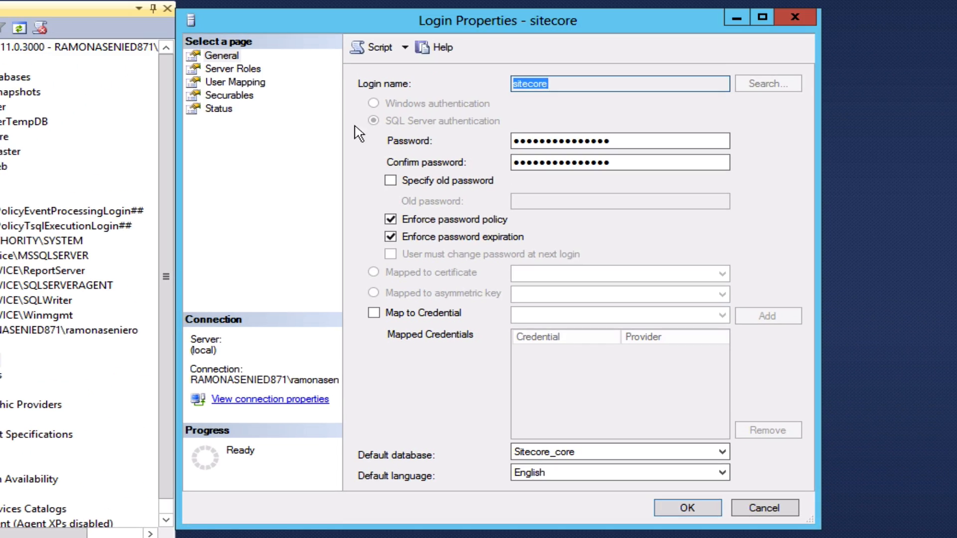
left_click(250, 86)
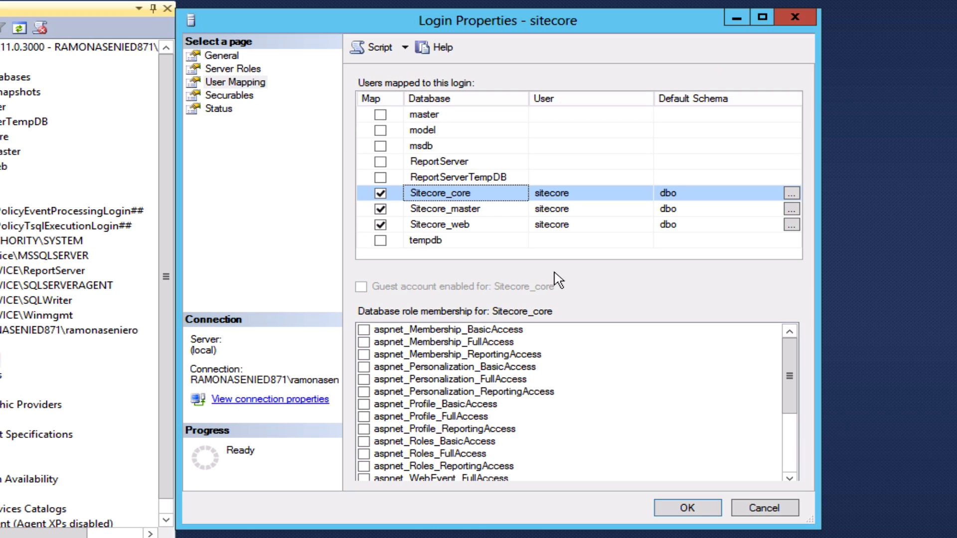
left_click_drag(790, 383, 793, 441)
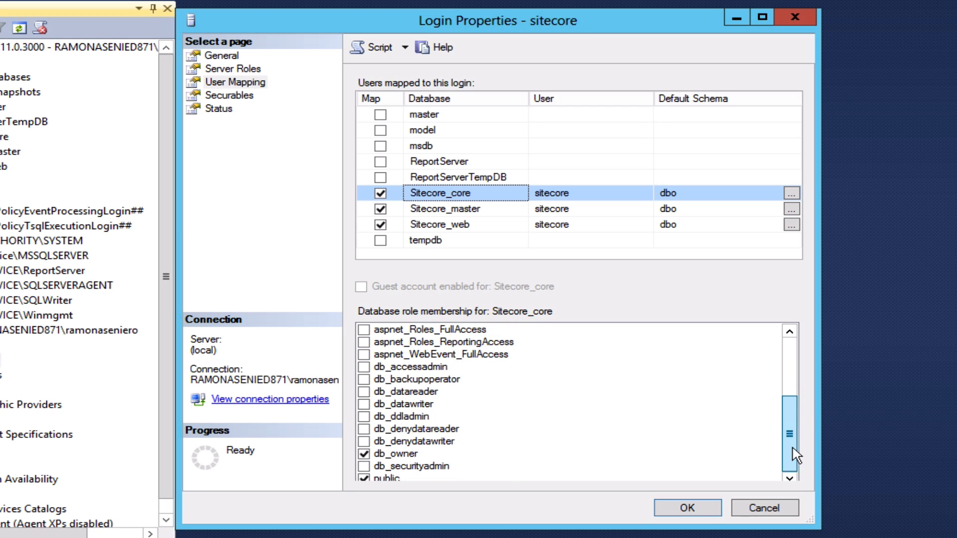
left_click(482, 210)
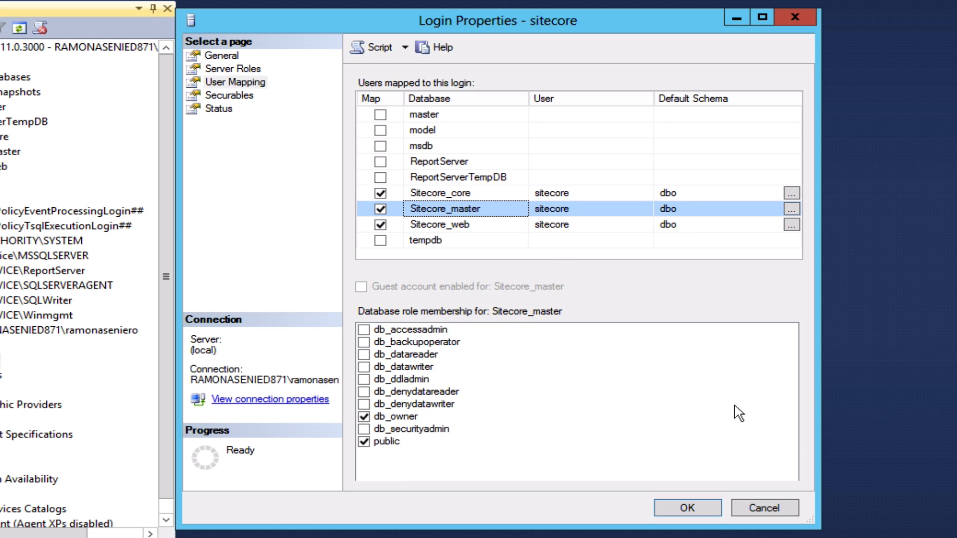
left_click(519, 227)
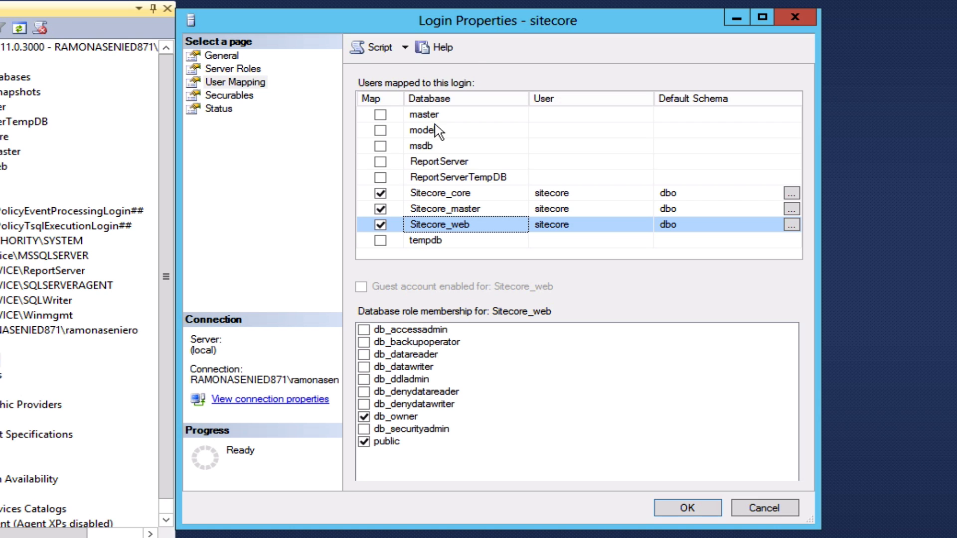
Close the login properties with OK and disconnect Object Explorer from the server.
left_click_drag(452, 18, 465, 19)
left_click(699, 507)
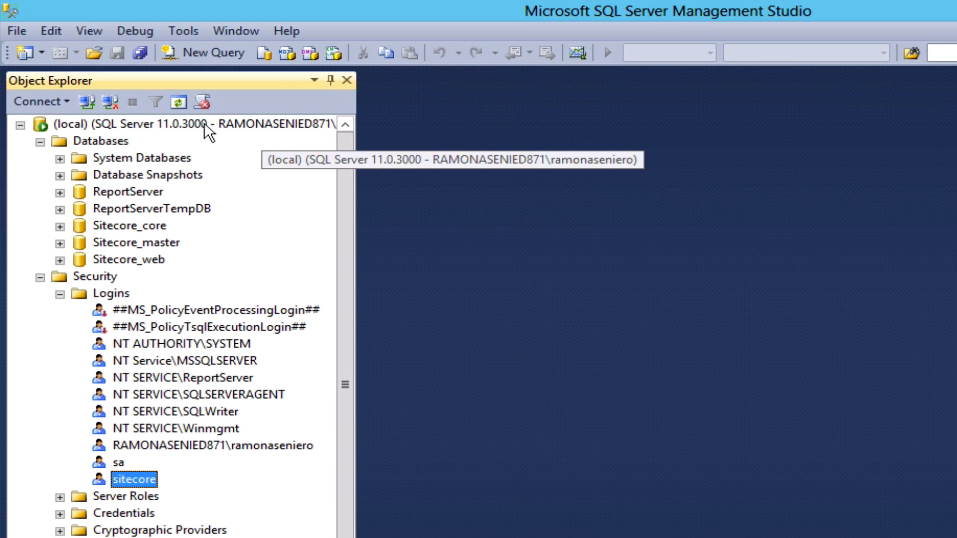
left_click(16, 31)
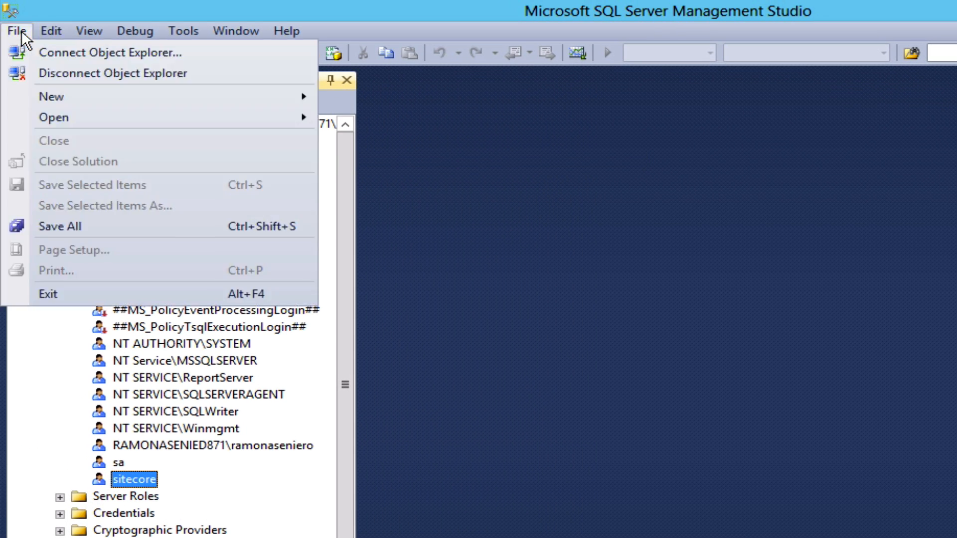
left_click(40, 74)
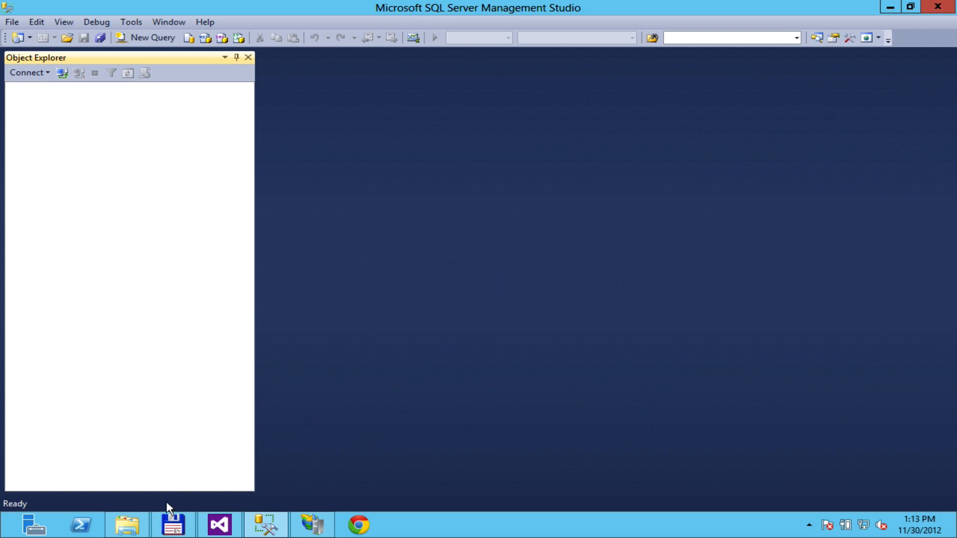
Check NETWORK SERVICE's permissions on C:\webapps\SitecoreMVC, cancel, and return to Visual Studio.
left_click(127, 524)
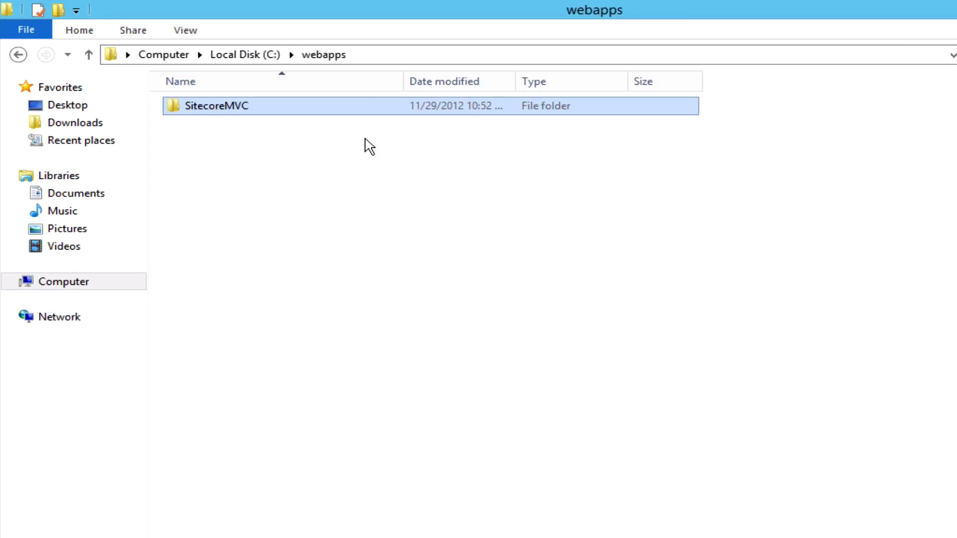
right_click(235, 105)
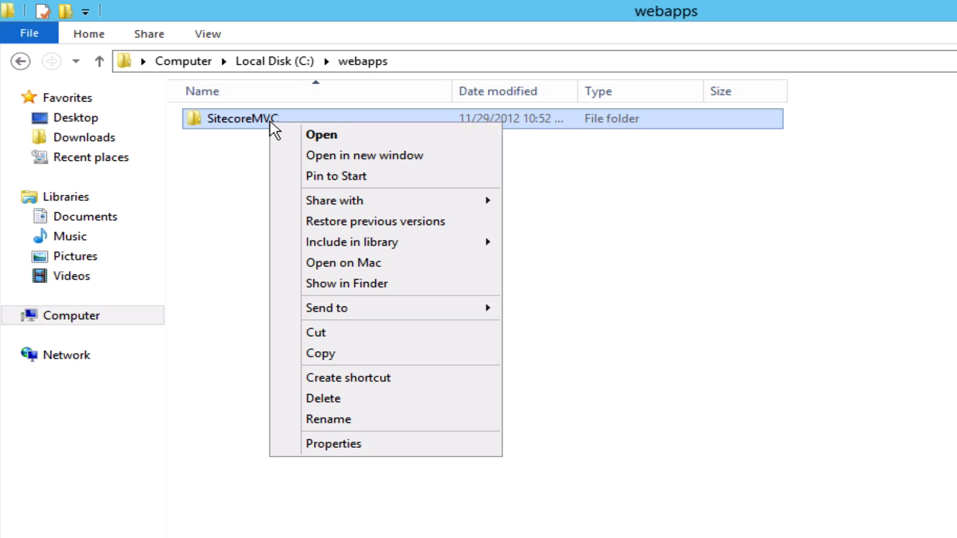
left_click(370, 443)
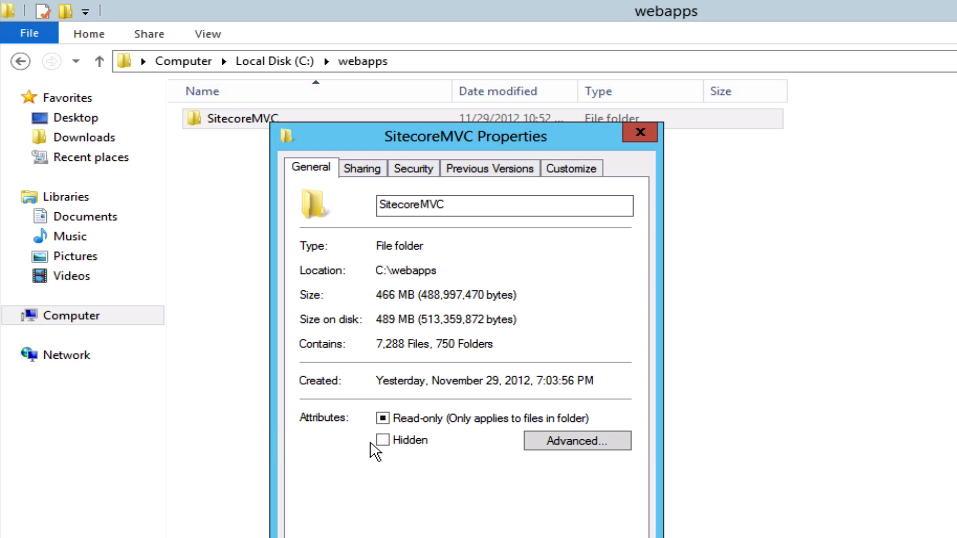
left_click(423, 170)
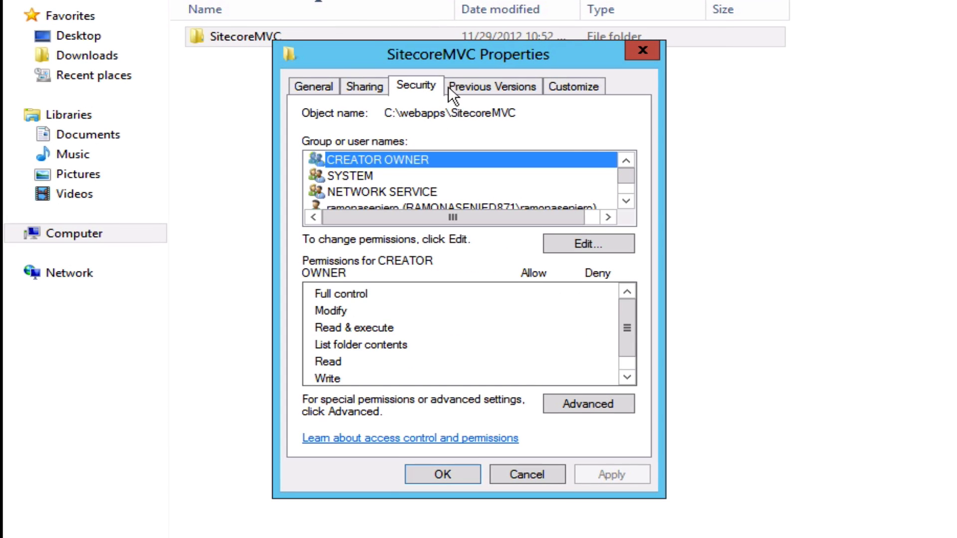
left_click(444, 189)
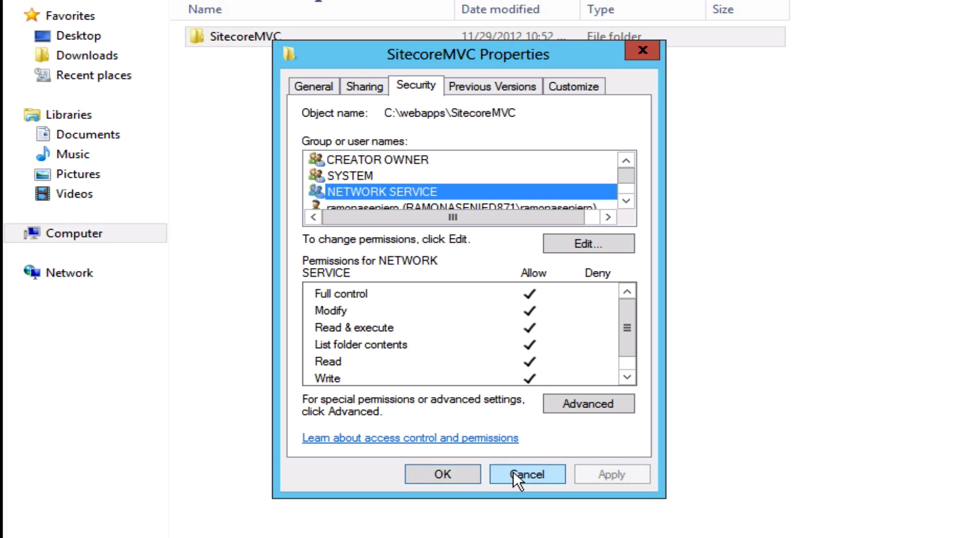
left_click(449, 474)
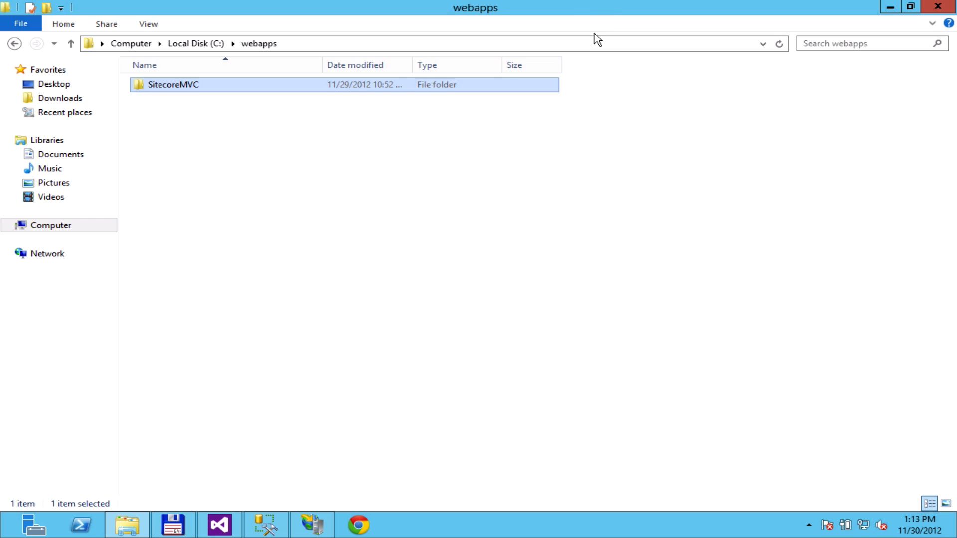
left_click(220, 524)
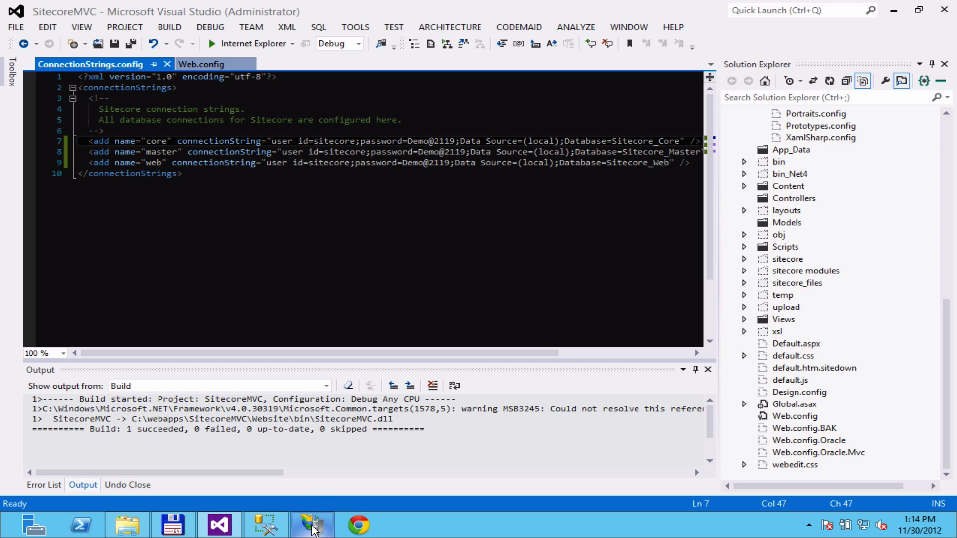
Stop the Default Web Site in IIS Manager to free port 80.
mouse_move(313, 529)
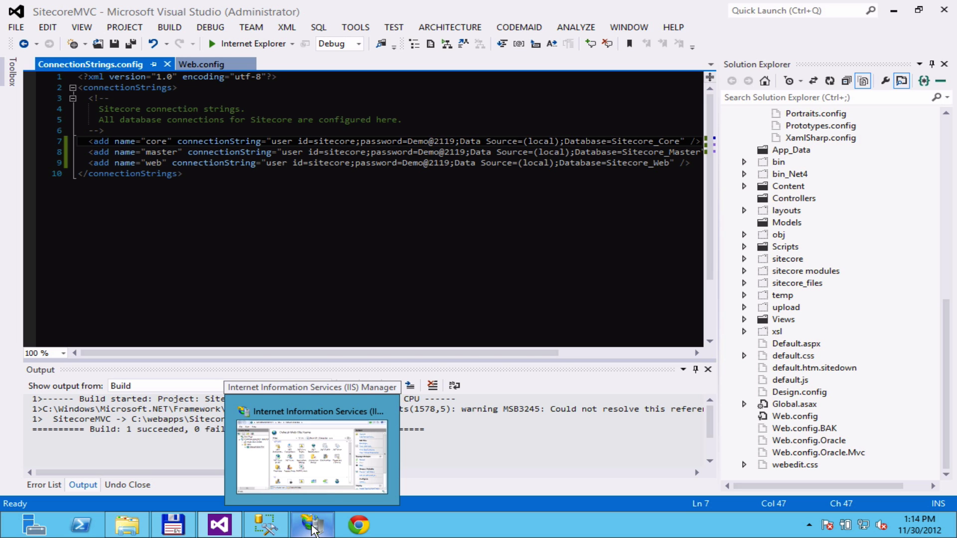
left_click(311, 456)
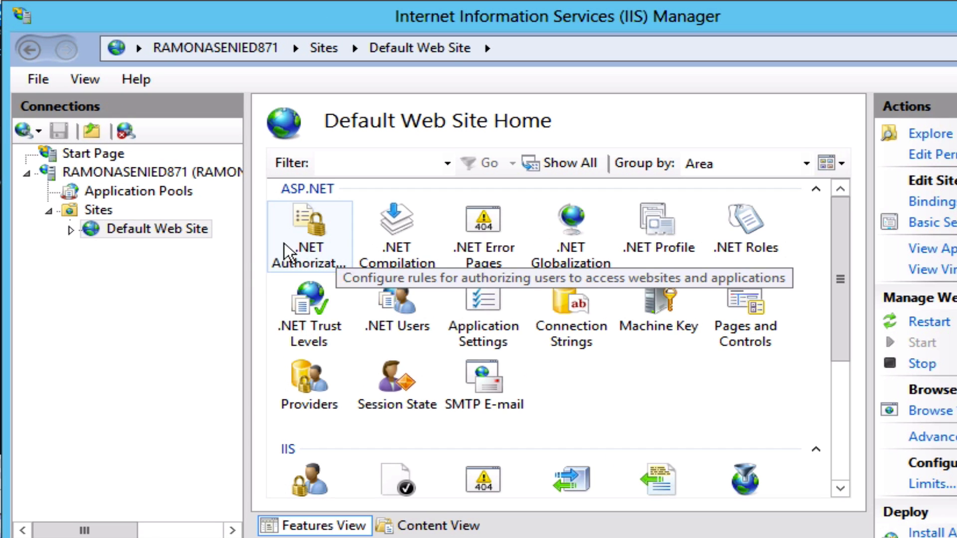
left_click(150, 231)
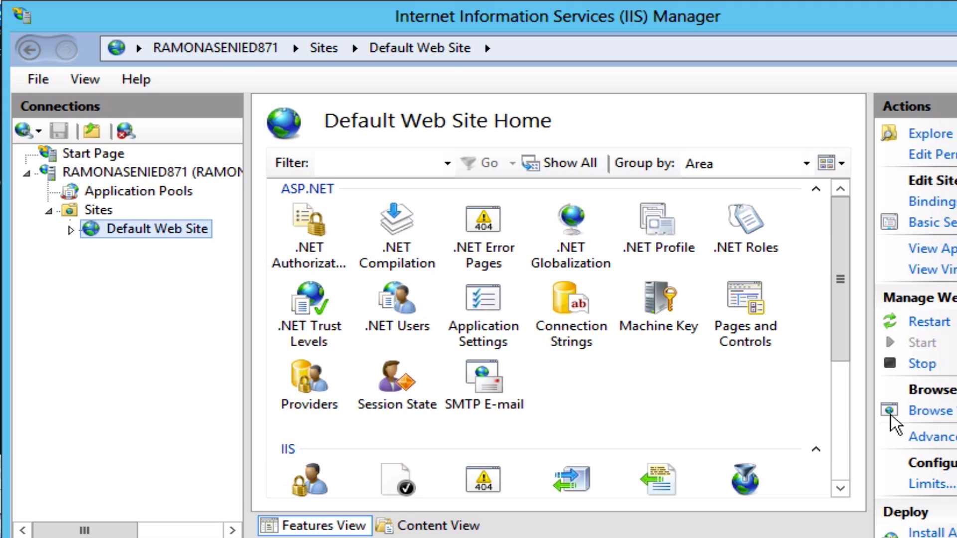
left_click(921, 366)
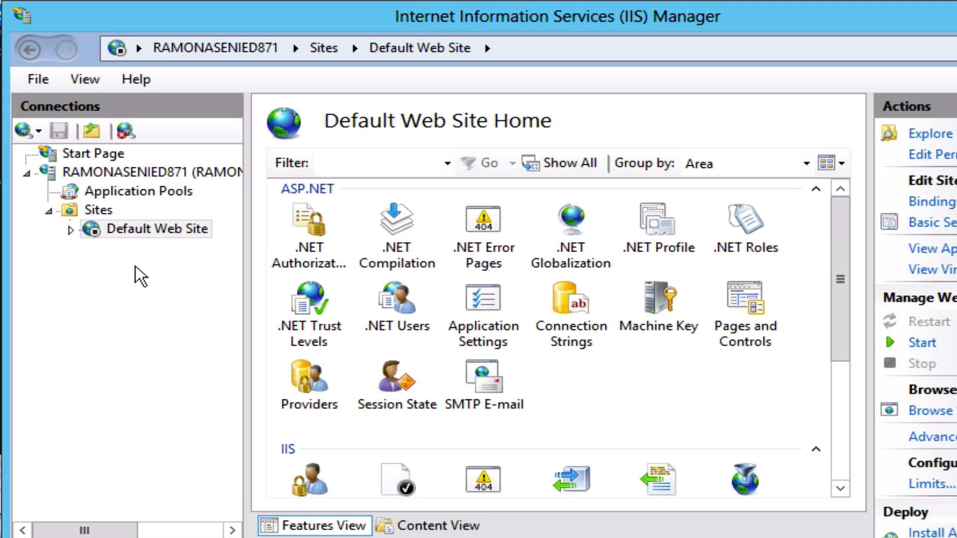
Start adding a new website from the Sites node.
left_click(99, 210)
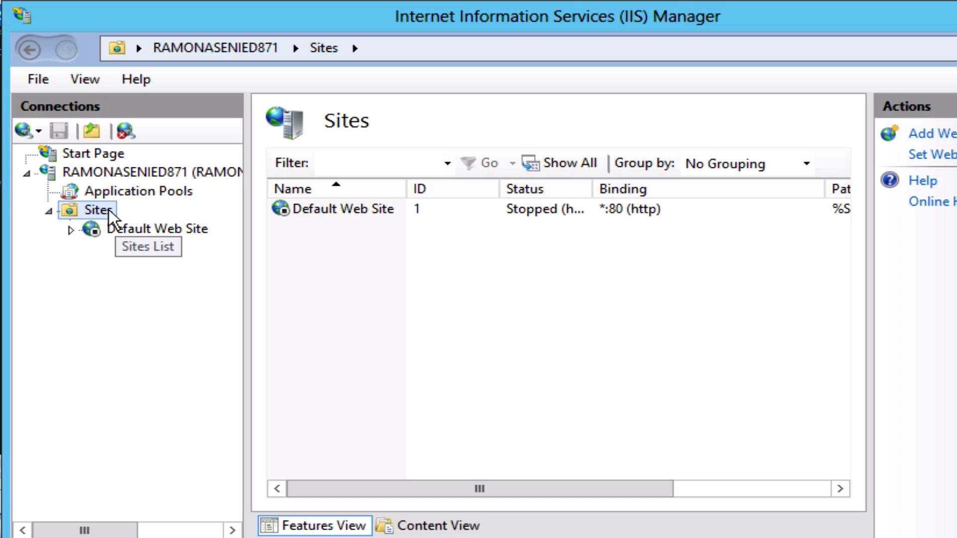
right_click(108, 209)
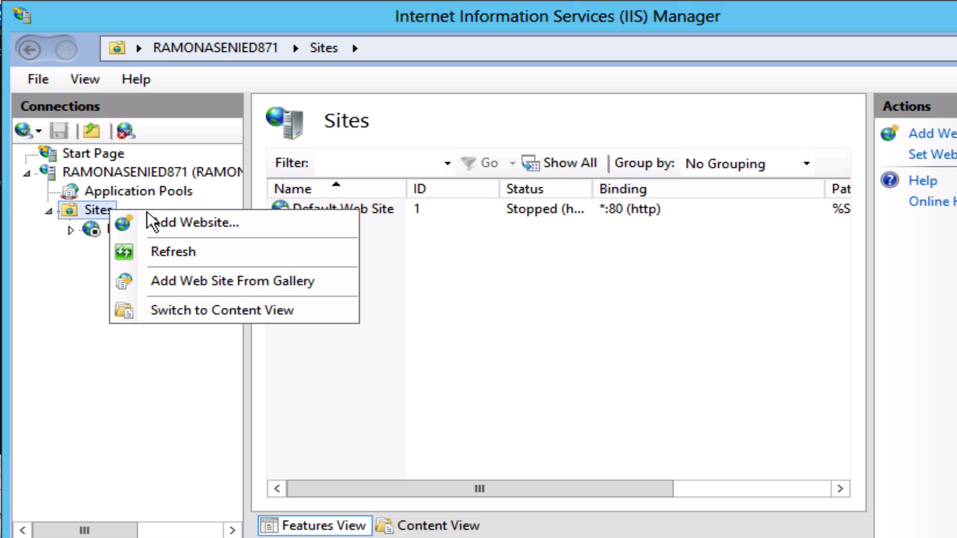
left_click(190, 223)
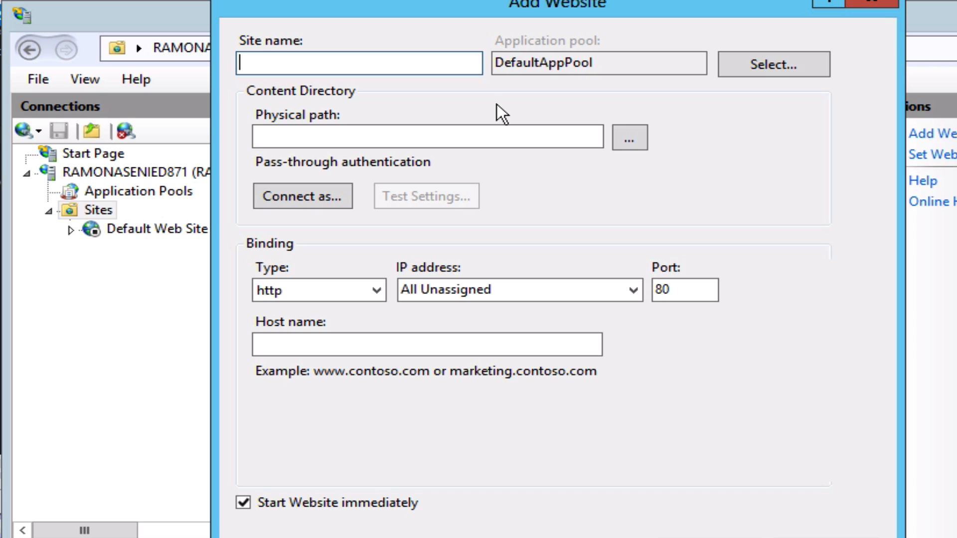
Create site SitecoreMVC at C:\webapps\SitecoreMVC\Website, accepting the duplicate port 80 binding.
type("SitecoreMVC")
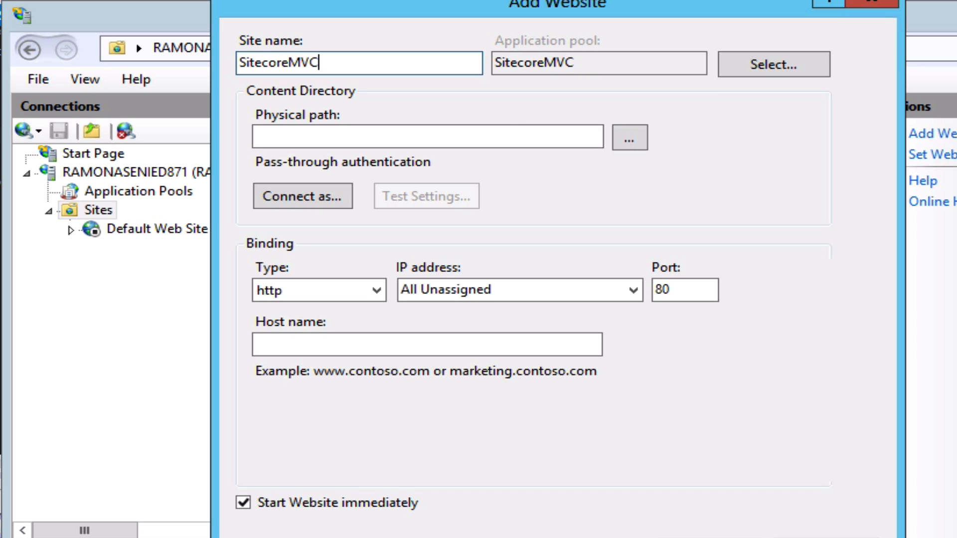
left_click(629, 139)
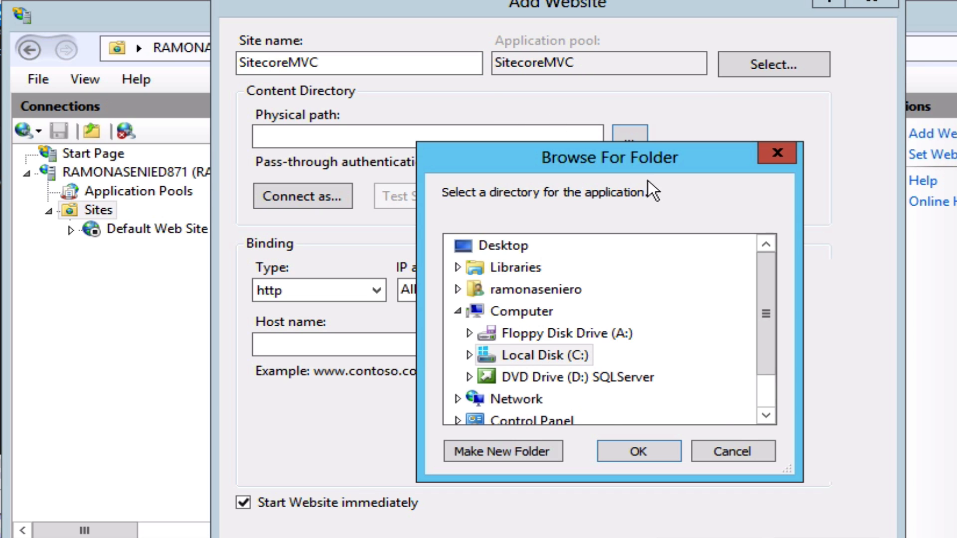
left_click(469, 354)
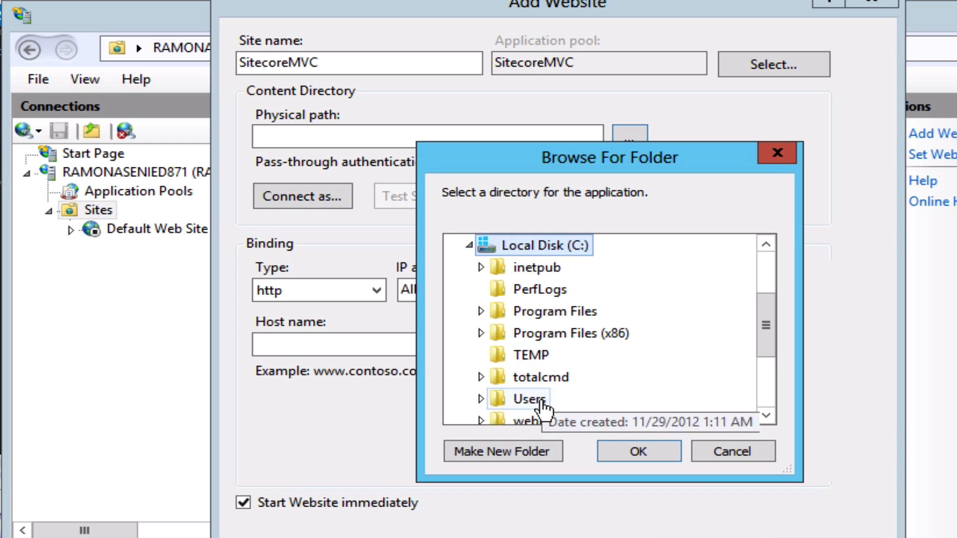
double_click(565, 421)
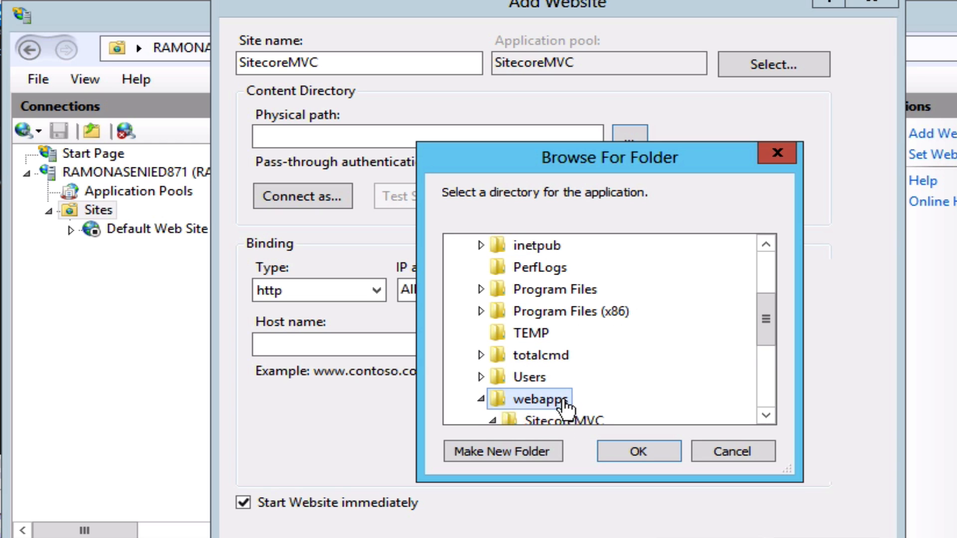
left_click(578, 416)
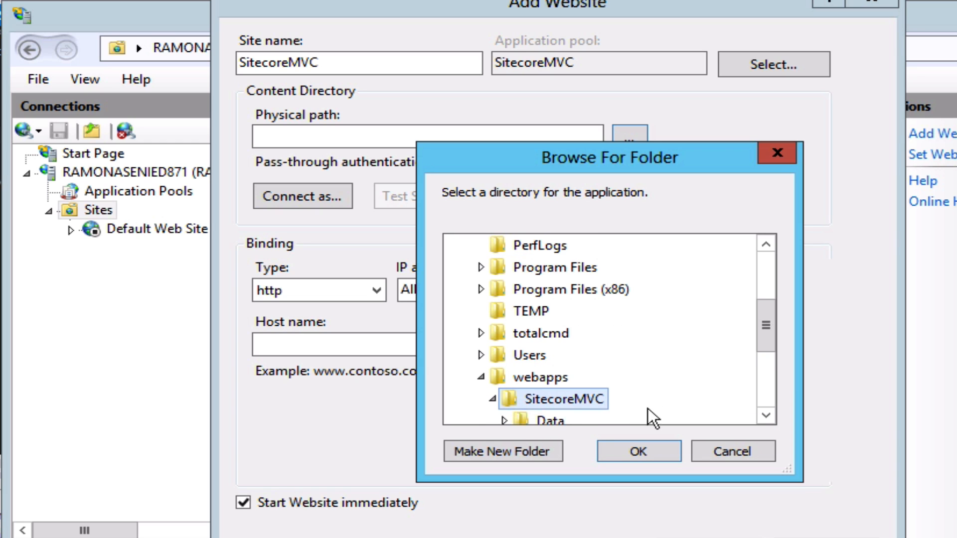
left_click(766, 415)
left_click(766, 415)
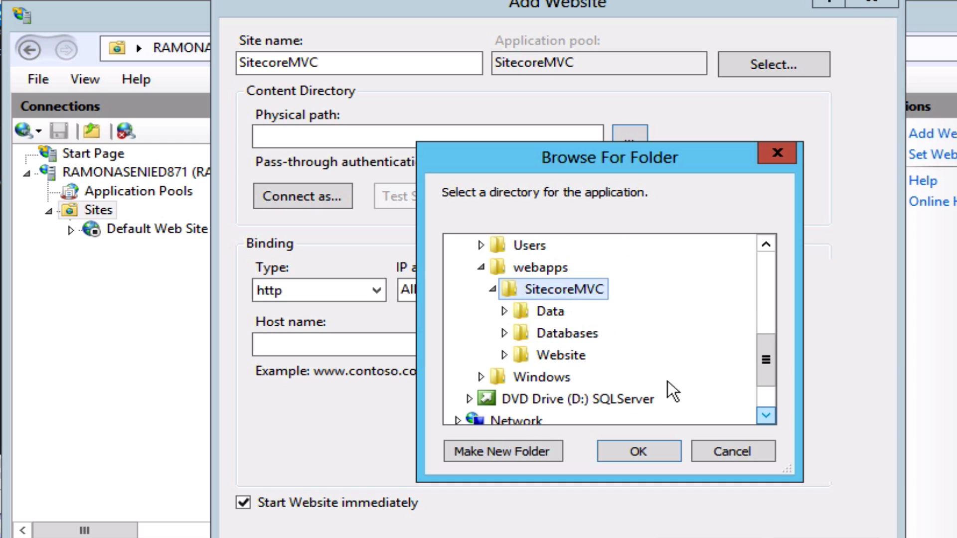
double_click(568, 356)
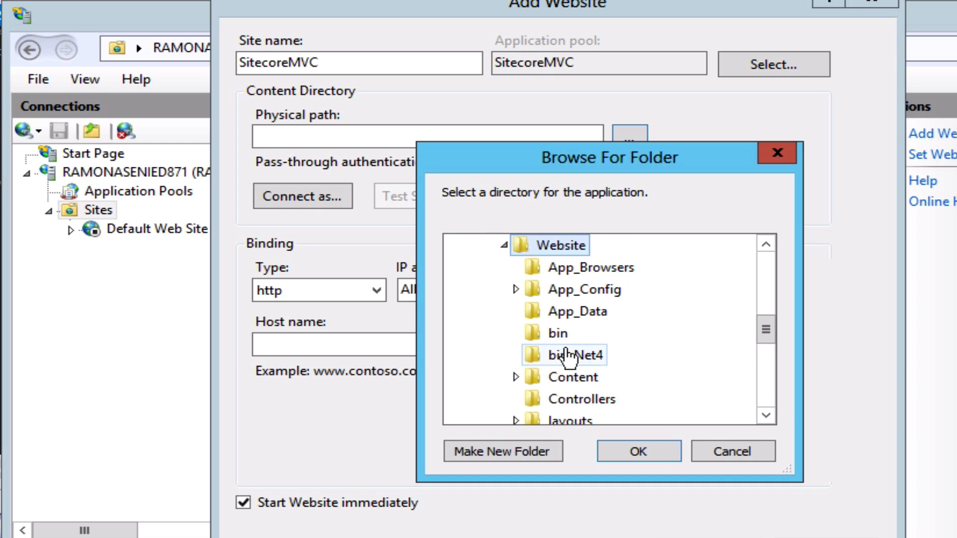
left_click(649, 455)
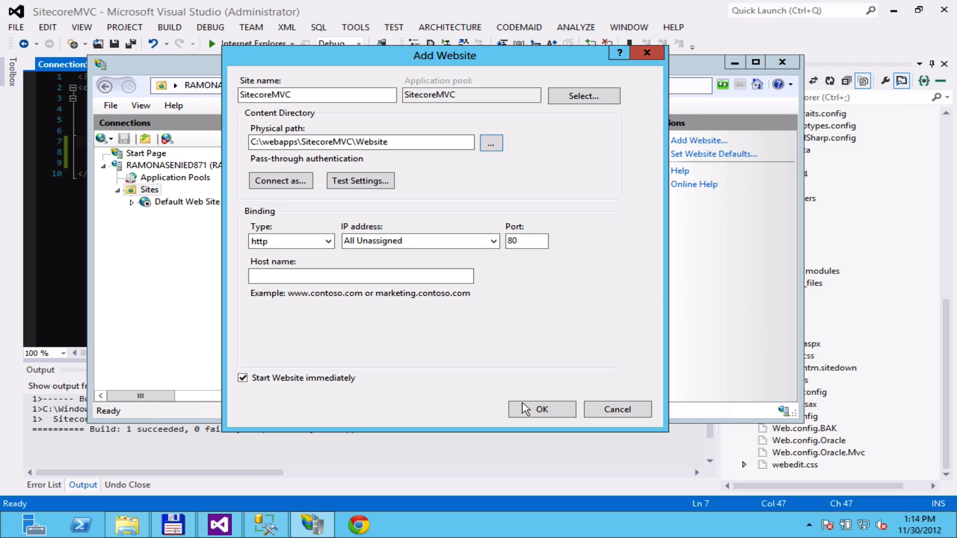
left_click(525, 410)
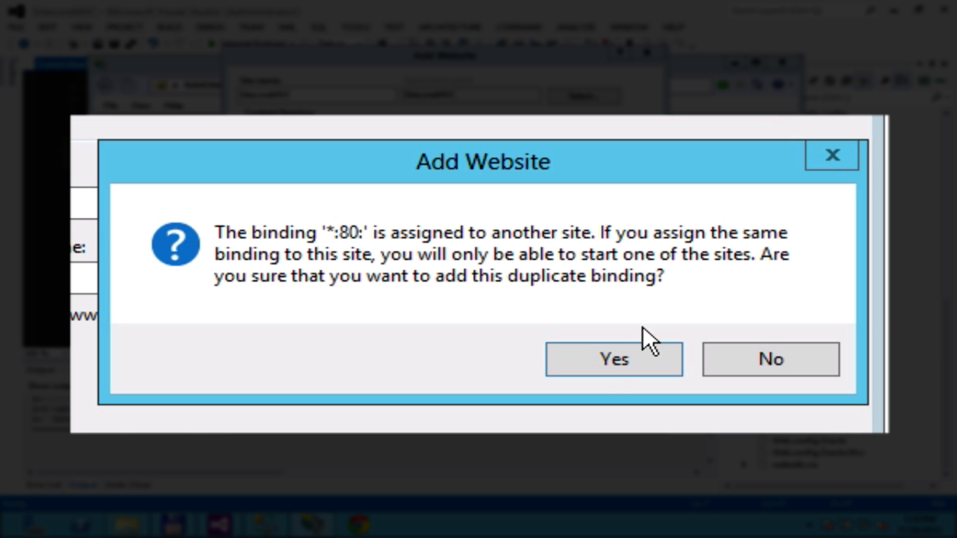
left_click(601, 356)
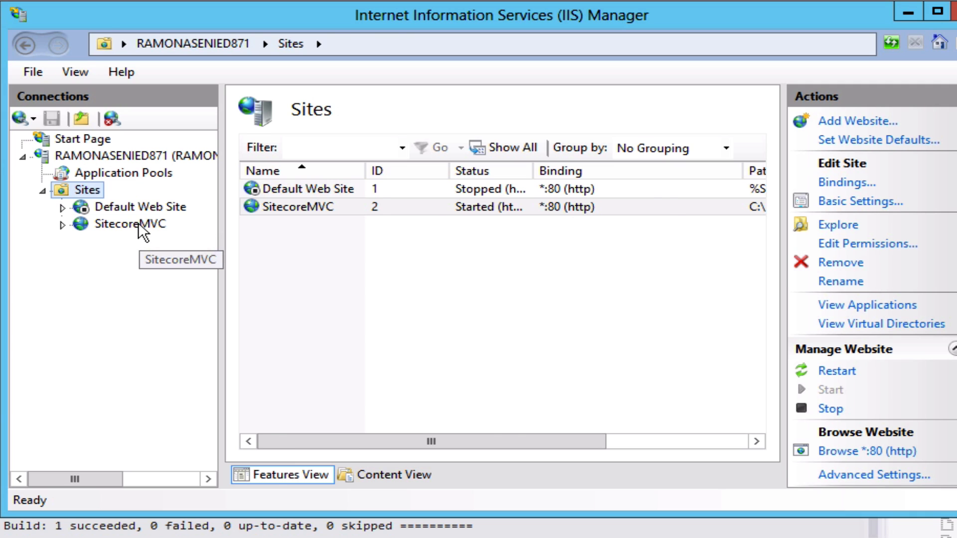
Keep the SitecoreMVC pool on .NET Framework v4.0.30319, then browse the site on *:80.
left_click(138, 223)
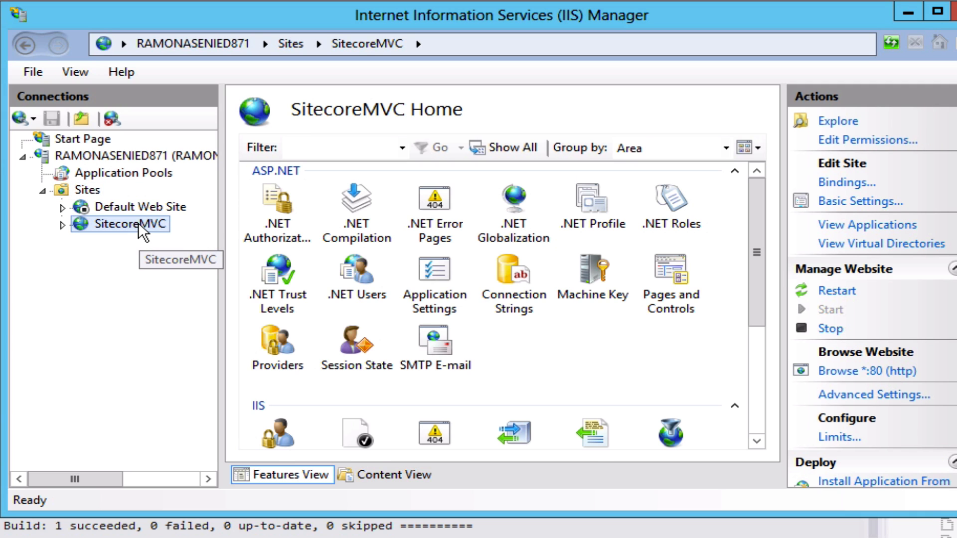
left_click(62, 225)
left_click(211, 183)
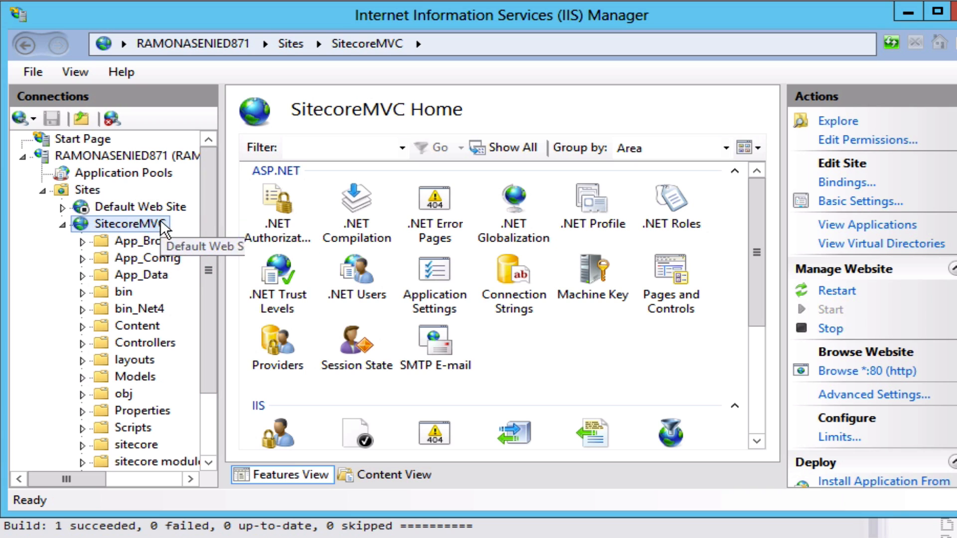
left_click(148, 172)
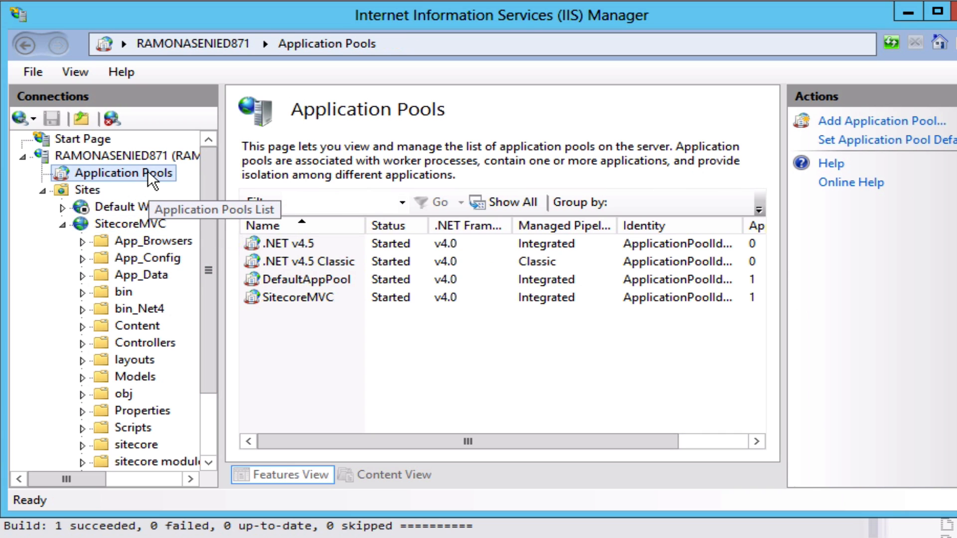
double_click(315, 294)
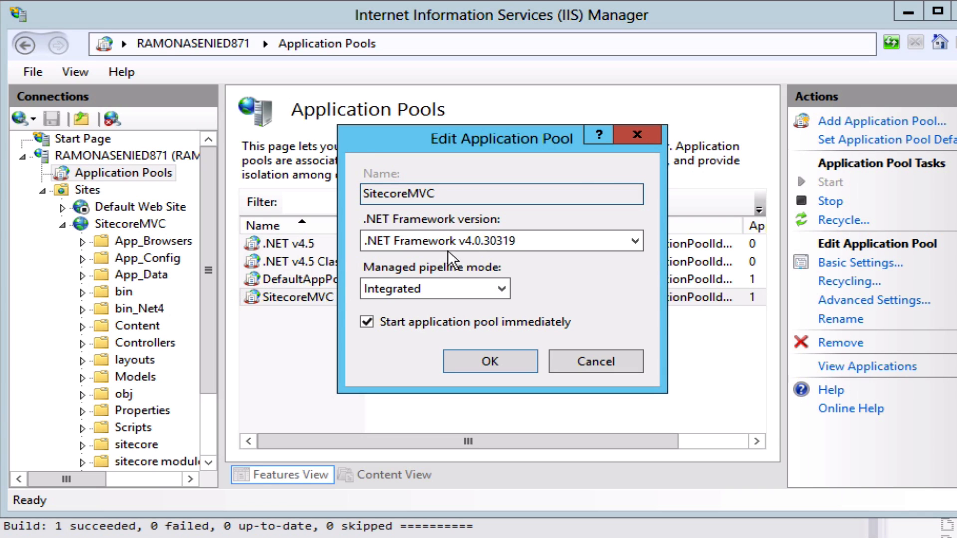
left_click(519, 240)
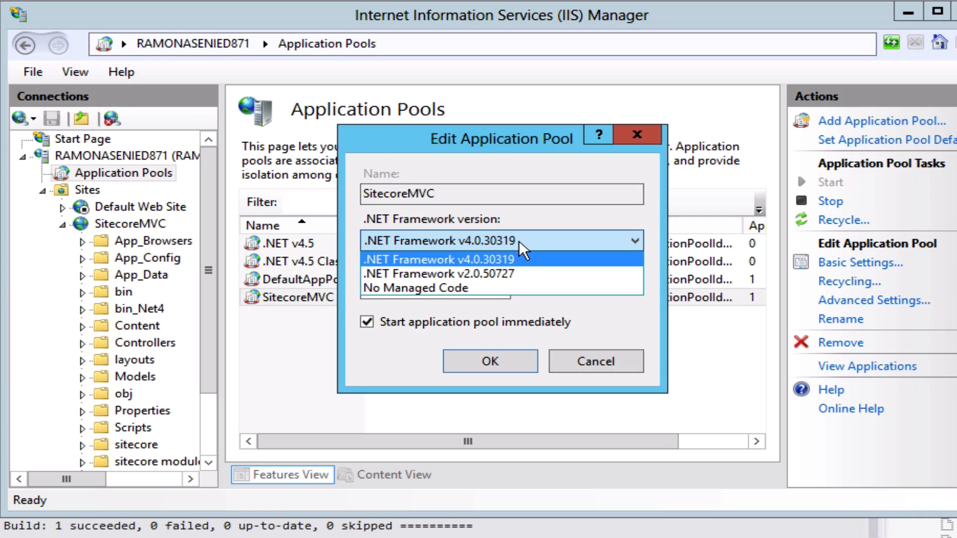
left_click(519, 240)
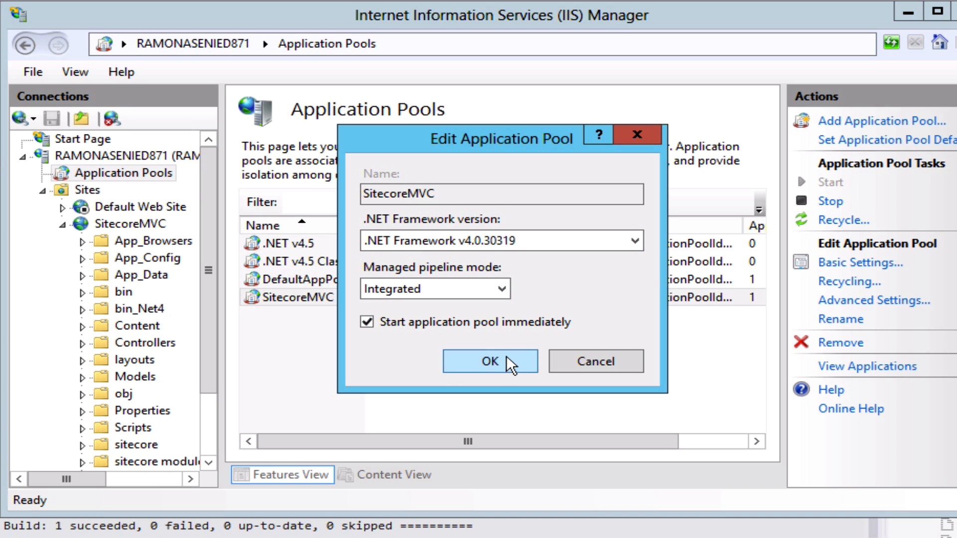
left_click(490, 361)
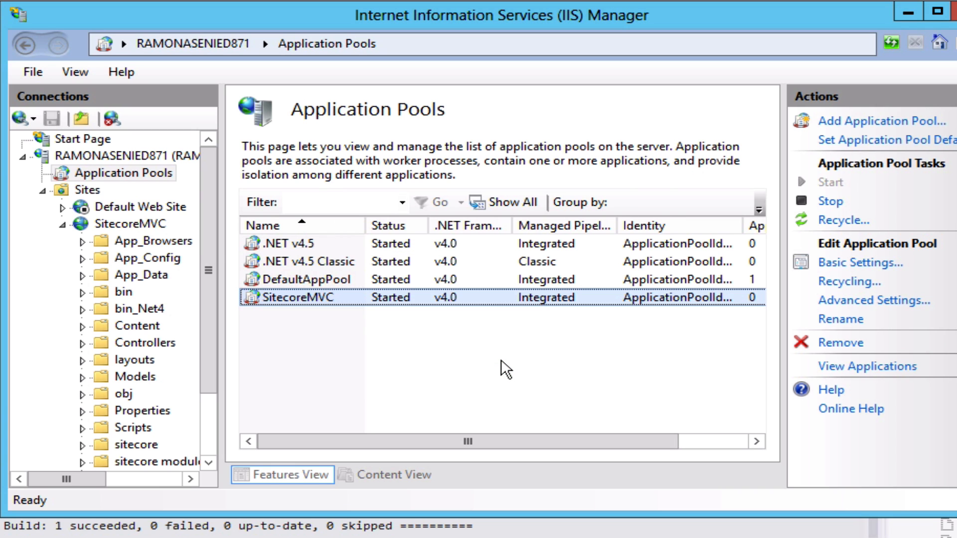
left_click(155, 225)
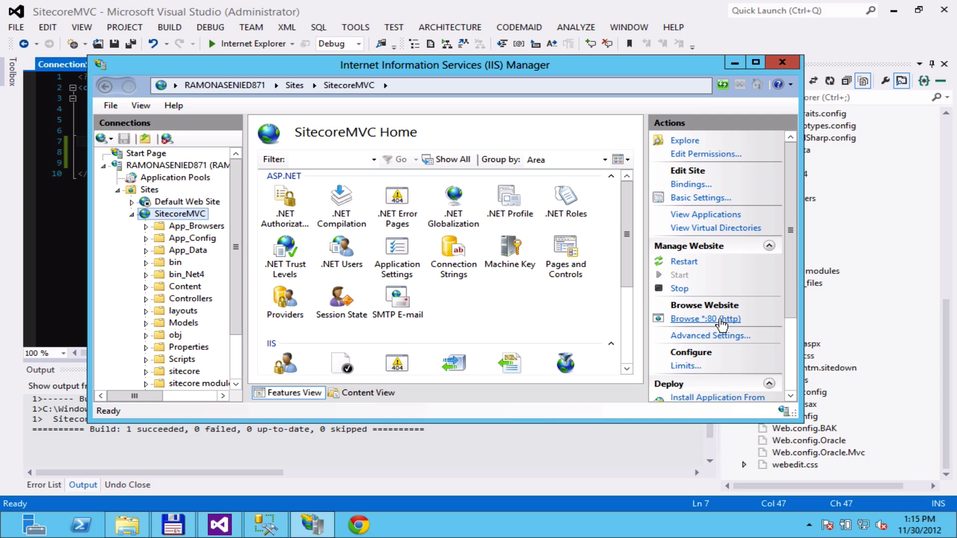
left_click(721, 320)
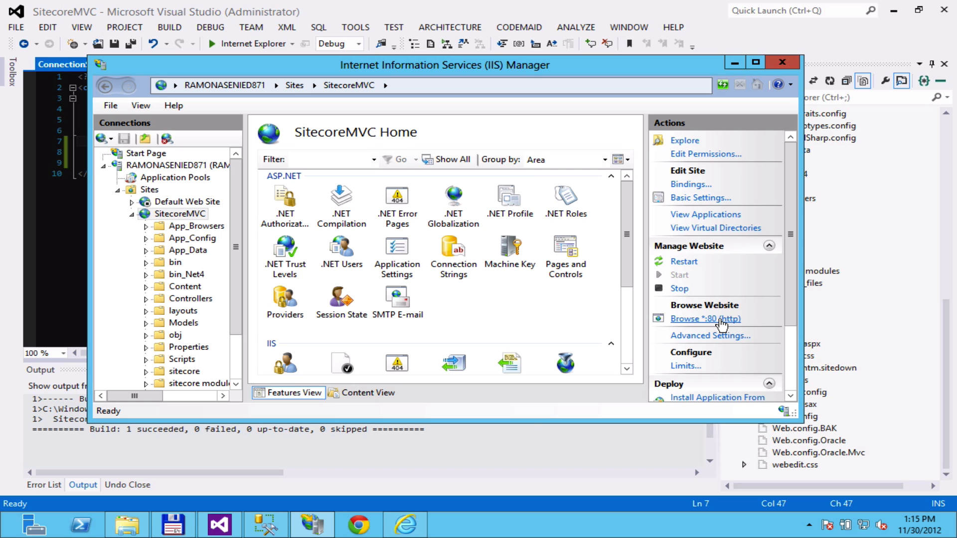
Browse SitecoreMVC again and select the illegal route '{controller}/{action}/{id}' in the server error.
left_click(406, 526)
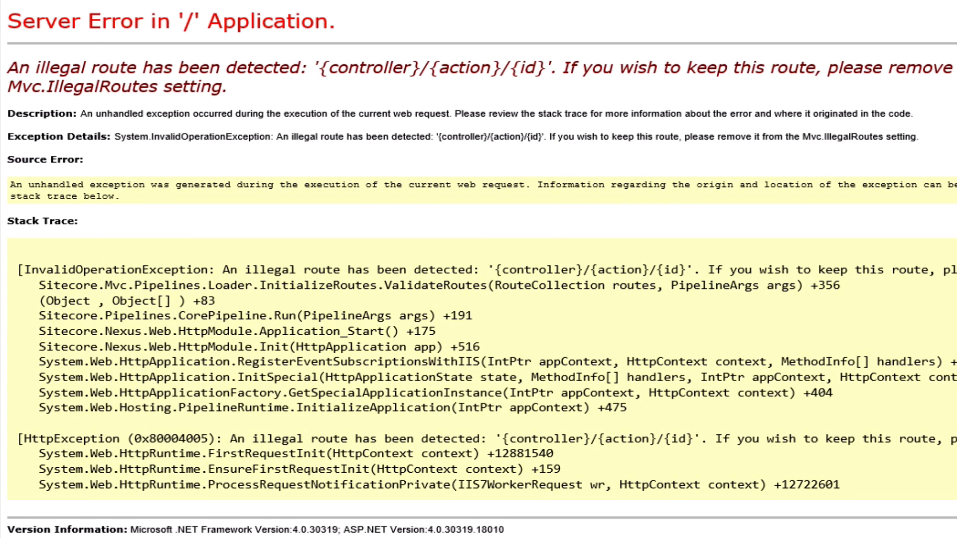
key("alt+Tab")
left_click(883, 340)
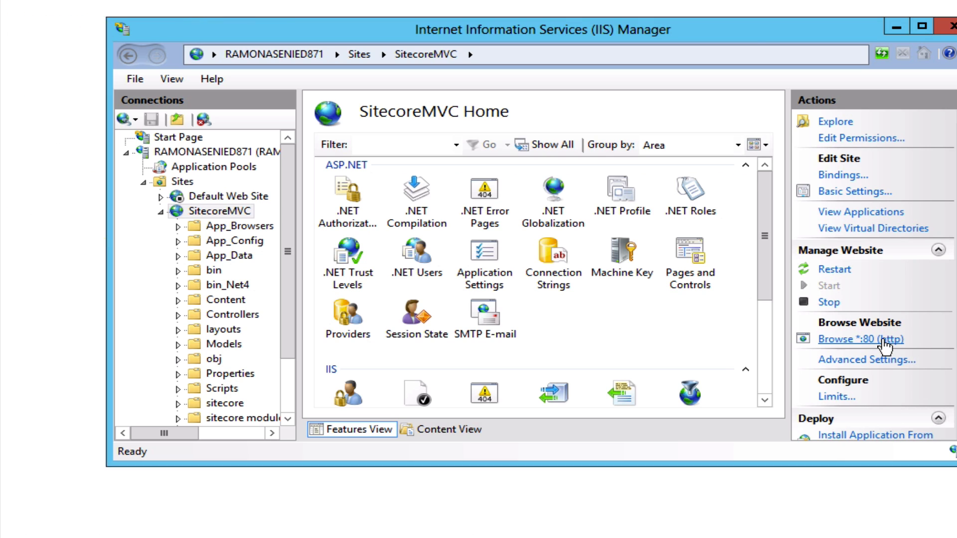
key("alt+Tab")
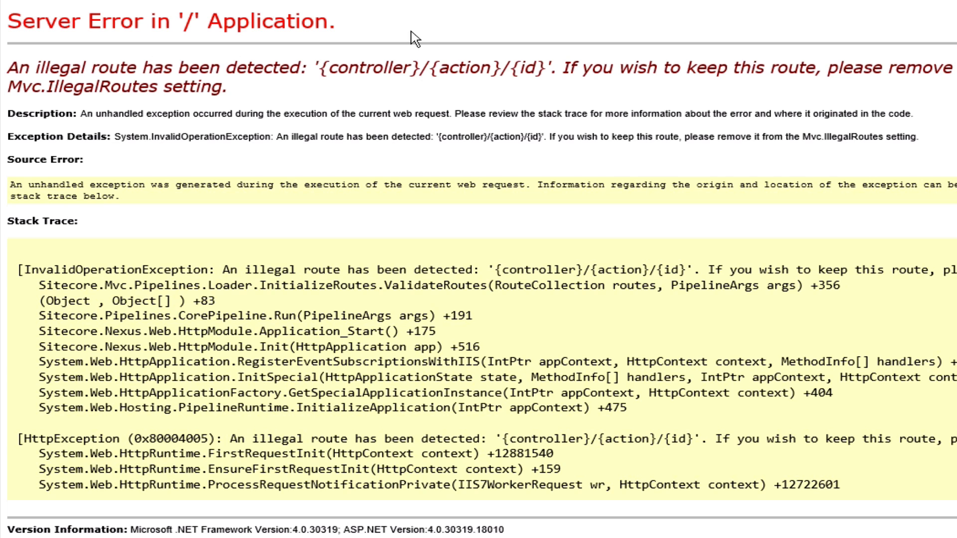
left_click_drag(318, 67, 547, 69)
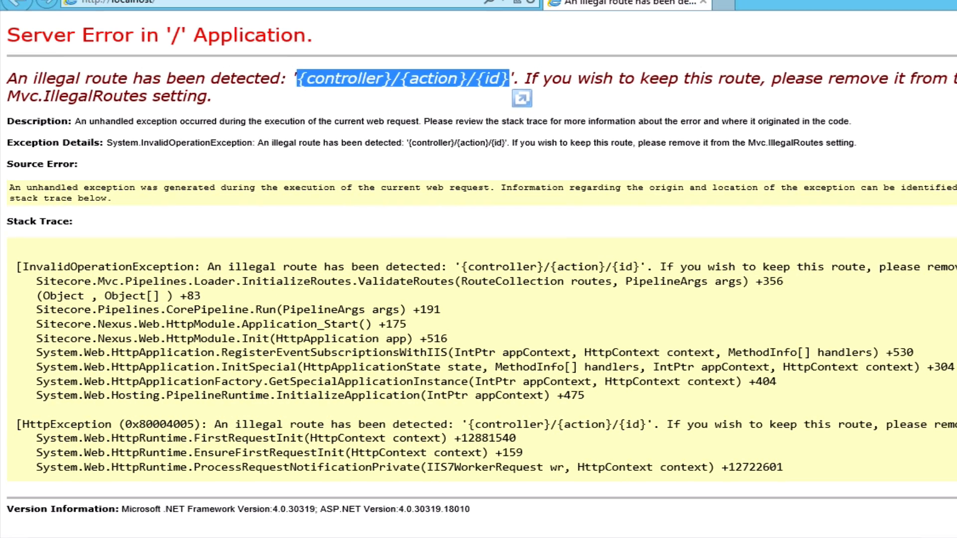
left_click(219, 526)
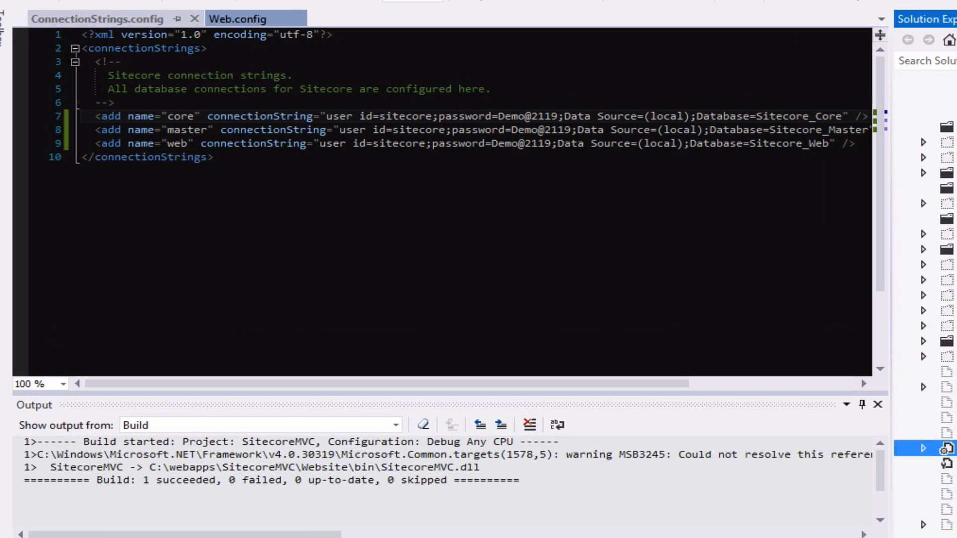
Comment out the default MapRoute block (lines 26–30) in Global.asax.cs.
double_click(793, 406)
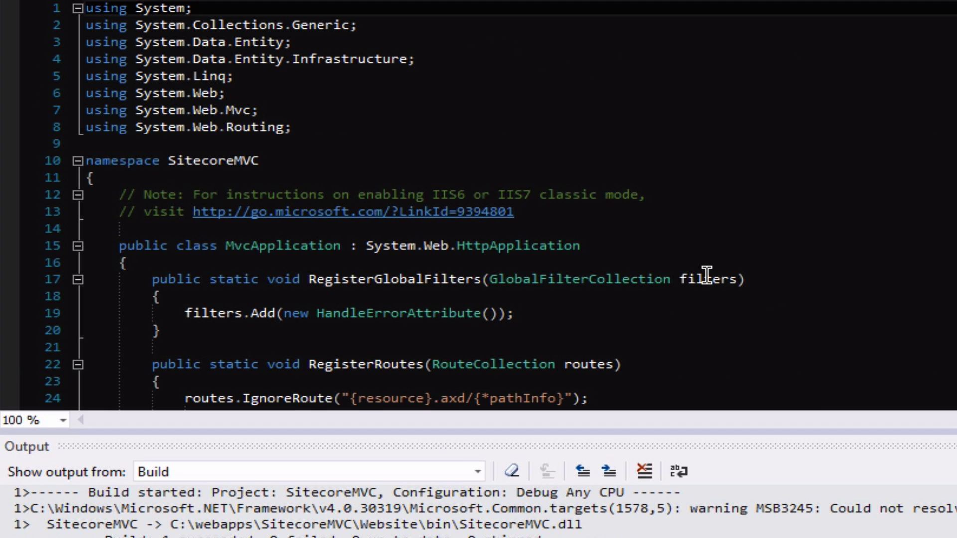
left_click(681, 312)
scroll(681, 312, "down", 6)
scroll(683, 312, "up", 2)
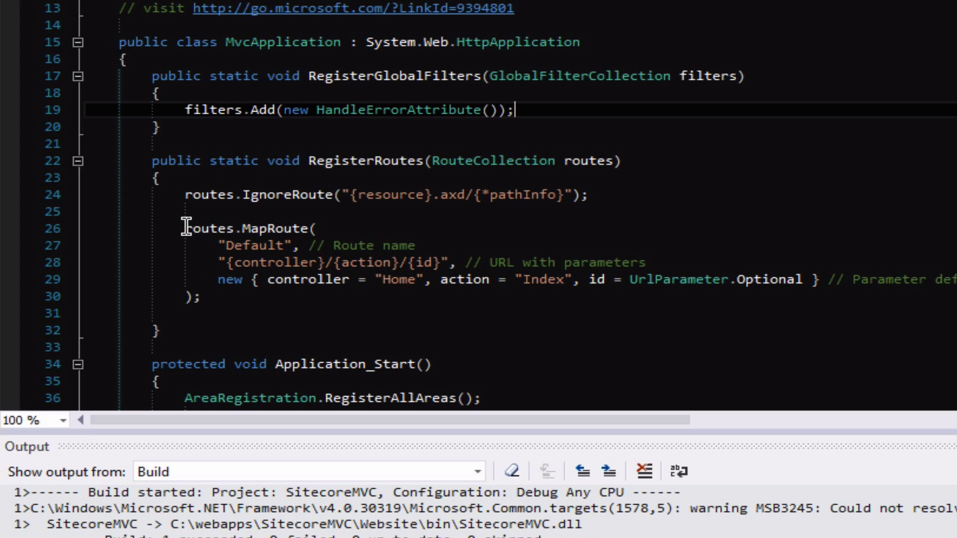
left_click_drag(186, 227, 216, 294)
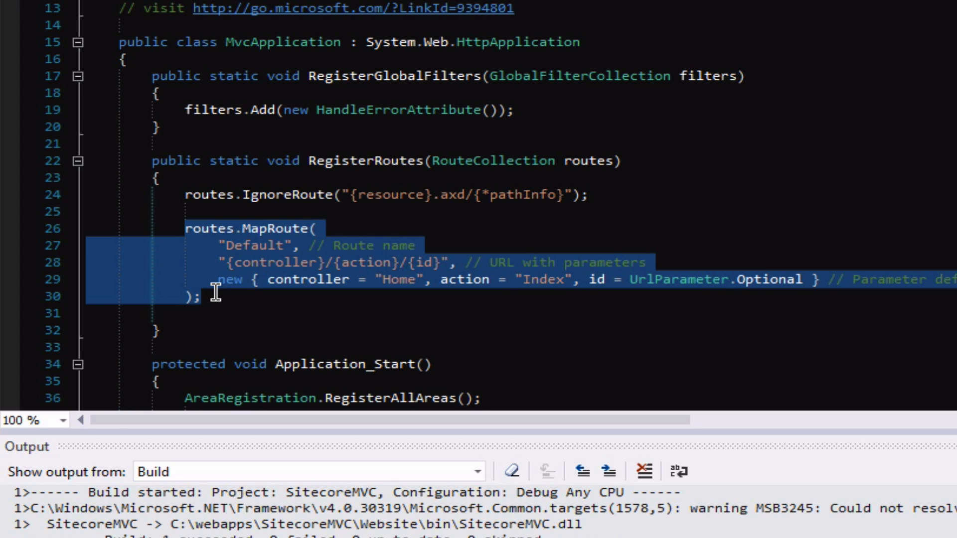
key("ctrl+k")
key("ctrl+c")
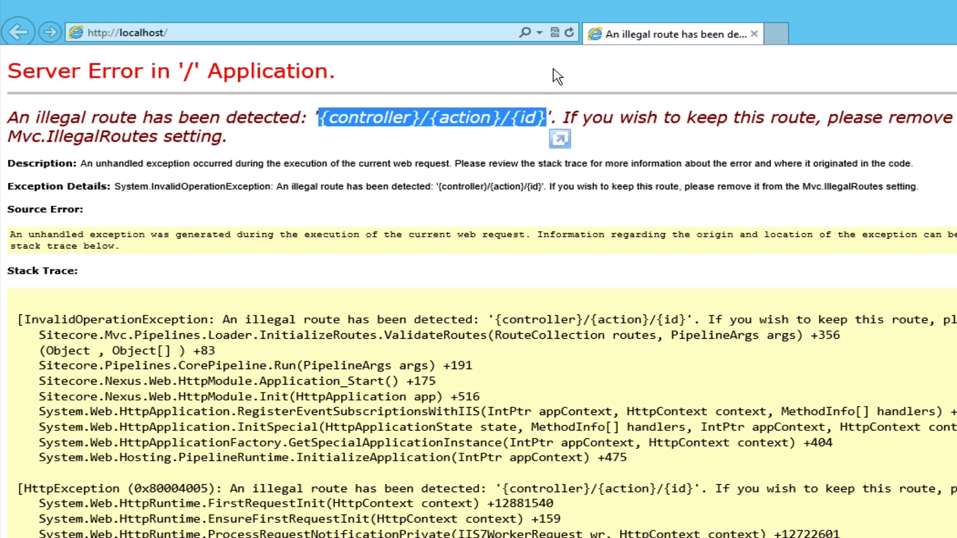
Reload localhost to retest, then rebuild the SitecoreMVC solution.
left_click(571, 34)
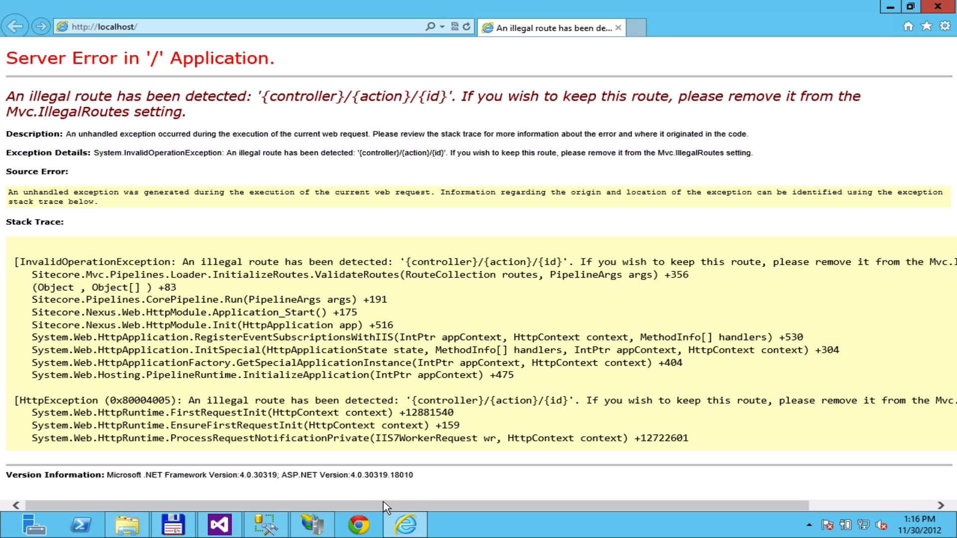
left_click(226, 523)
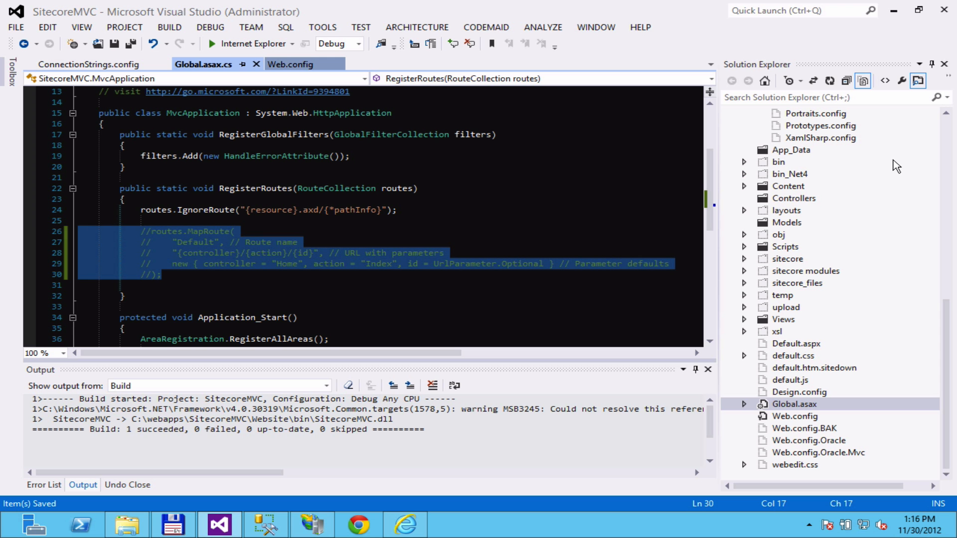
left_click(947, 142)
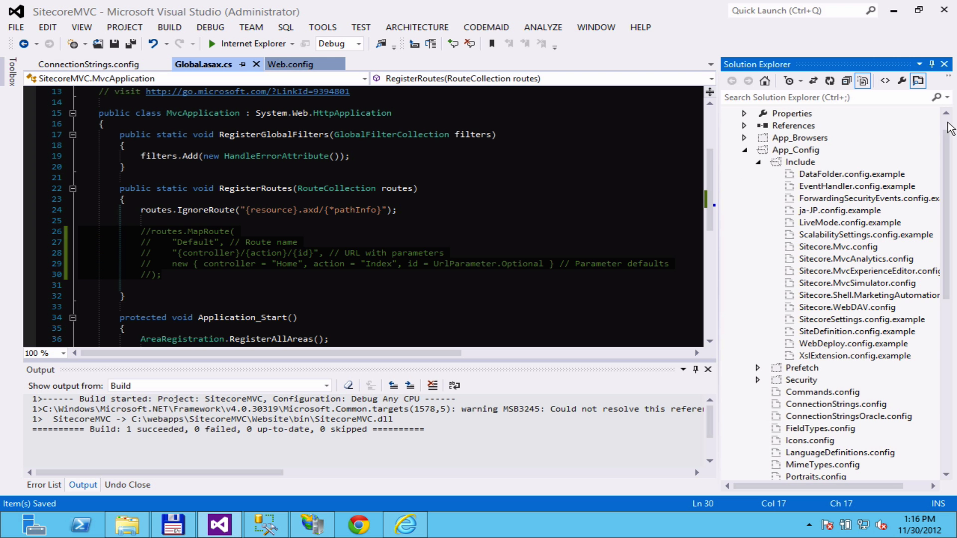
left_click(947, 123)
left_click(809, 118)
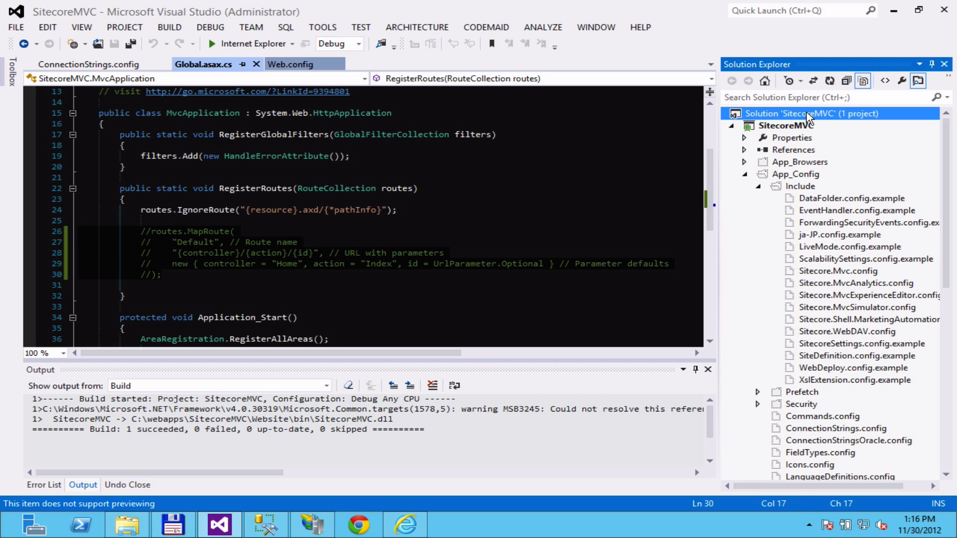
right_click(808, 117)
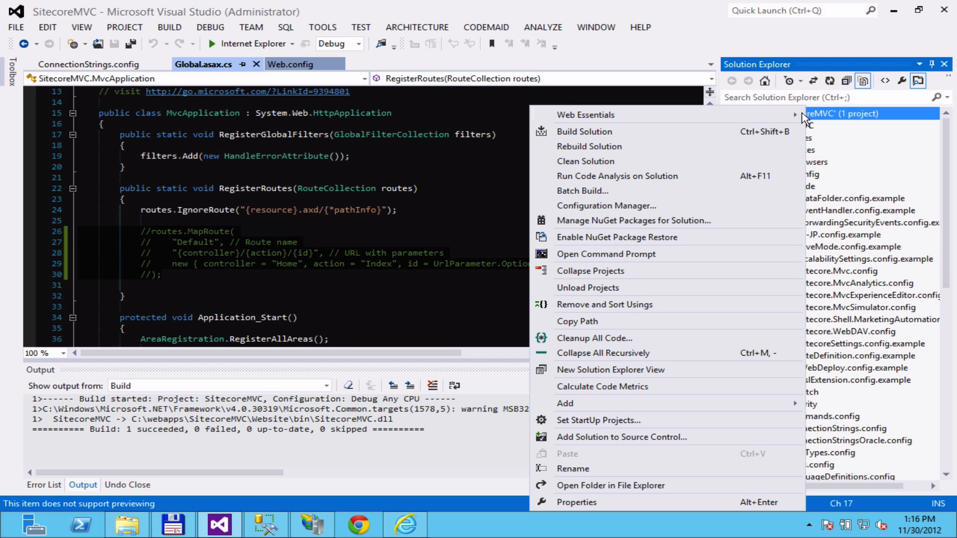
left_click(747, 147)
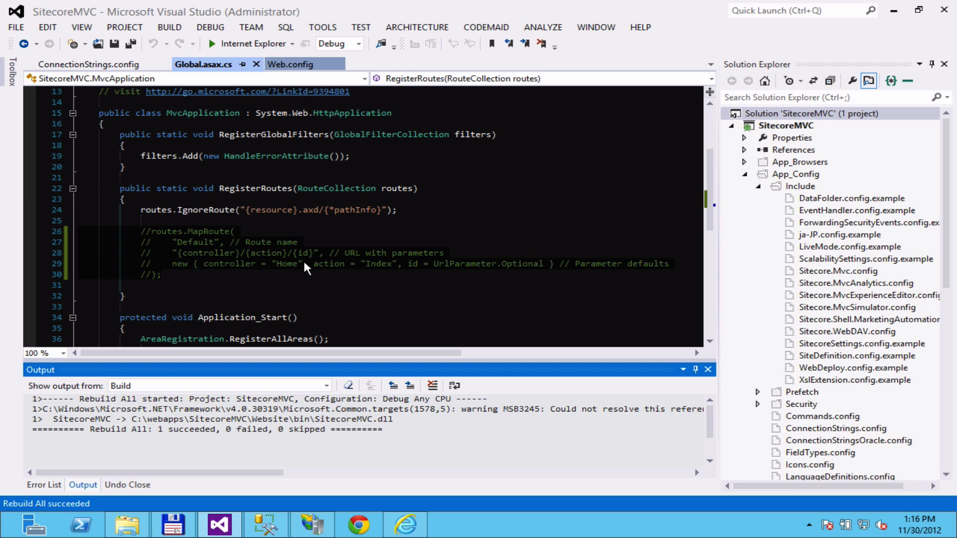
left_click(401, 529)
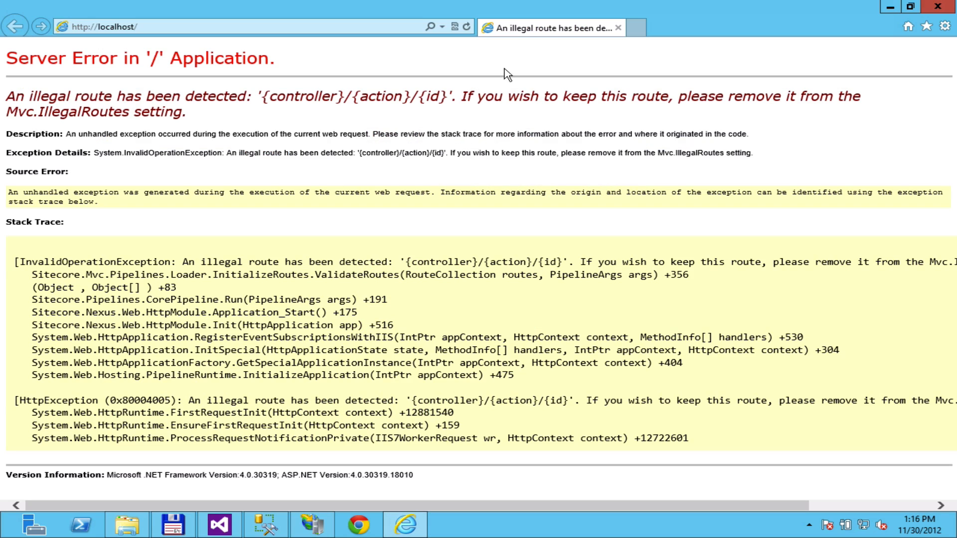
left_click(467, 27)
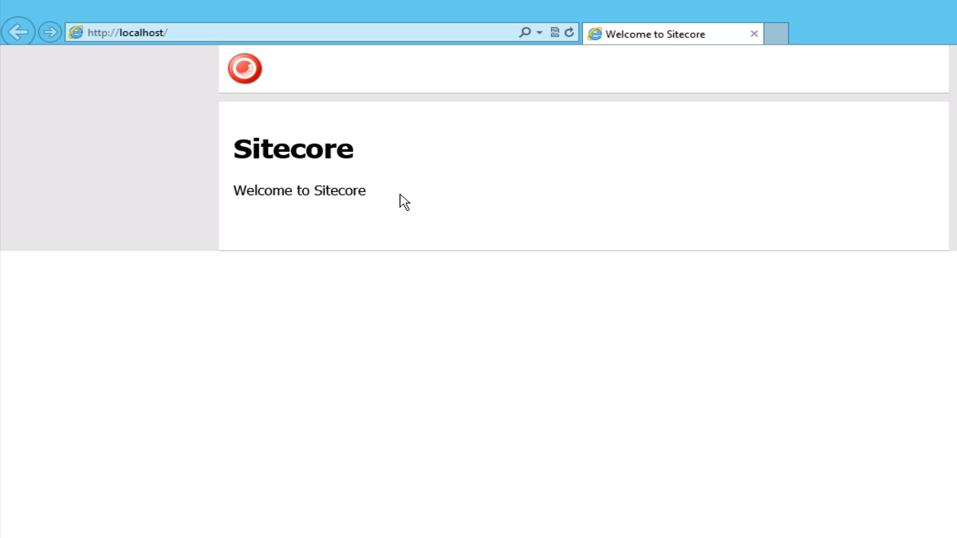
left_click(352, 31)
left_click(330, 31)
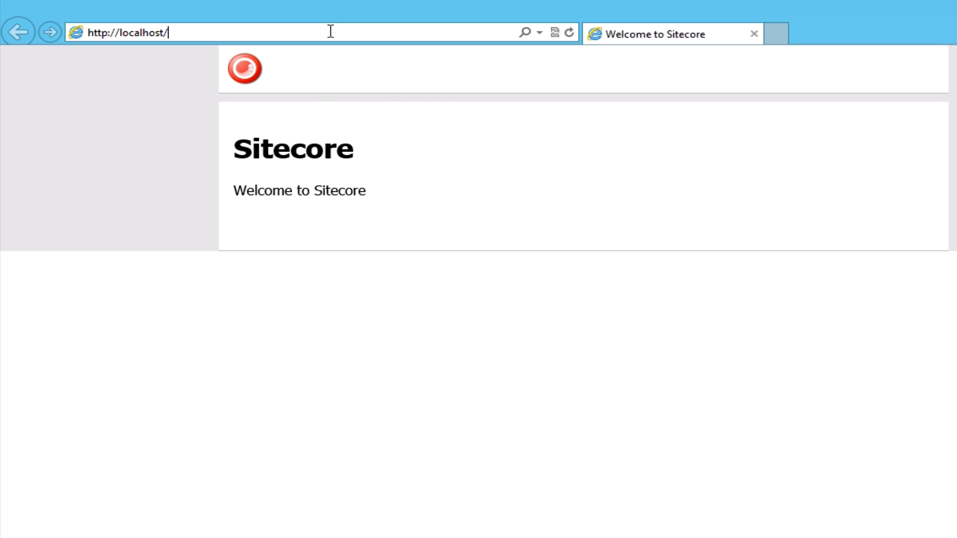
type("sitecore")
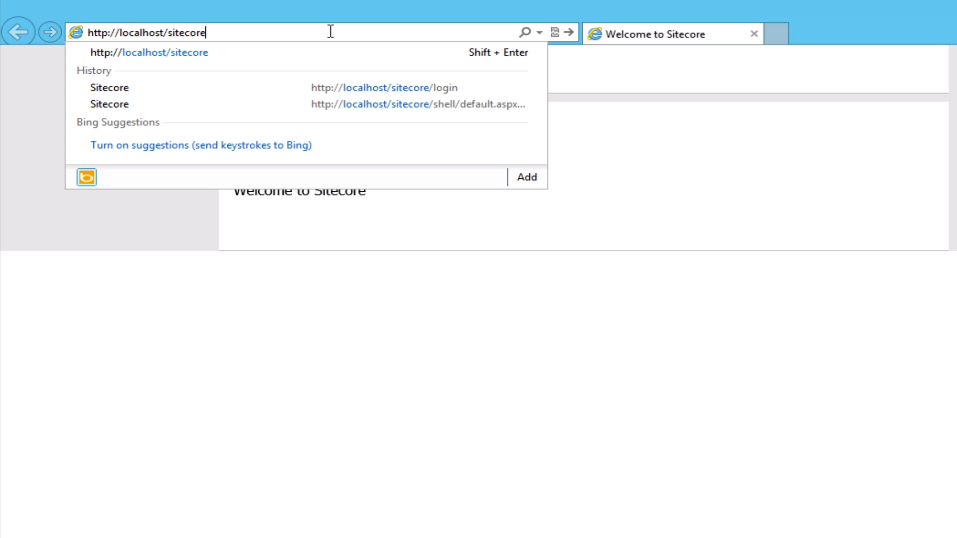
key("Return")
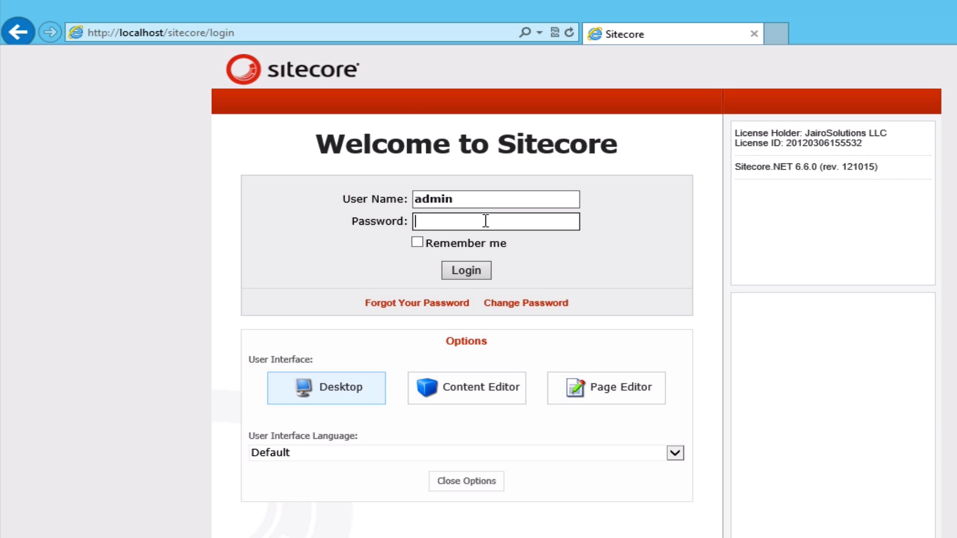
Enter the admin password, choose Desktop, and log in to Sitecore.
left_click(486, 220)
type("b")
mouse_move(557, 8)
left_click(709, 220)
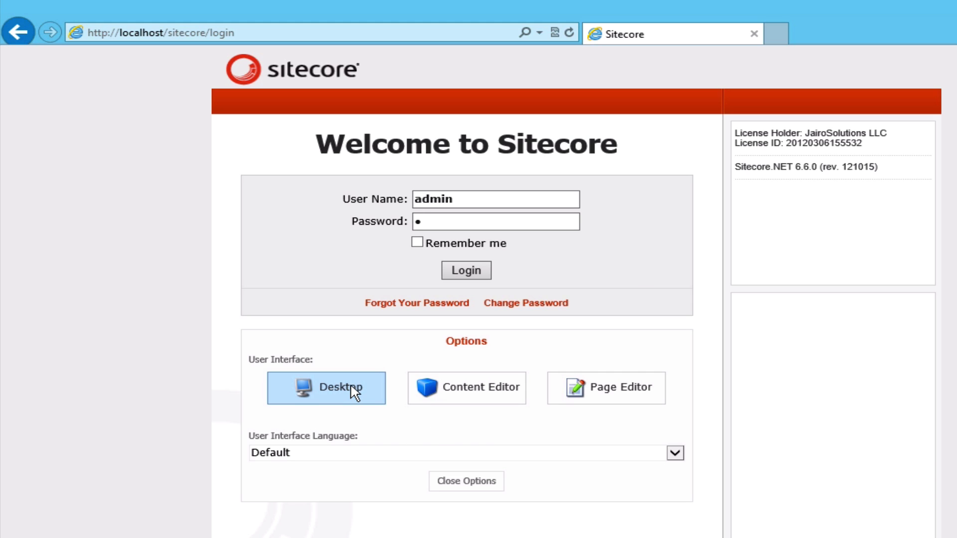
left_click(467, 275)
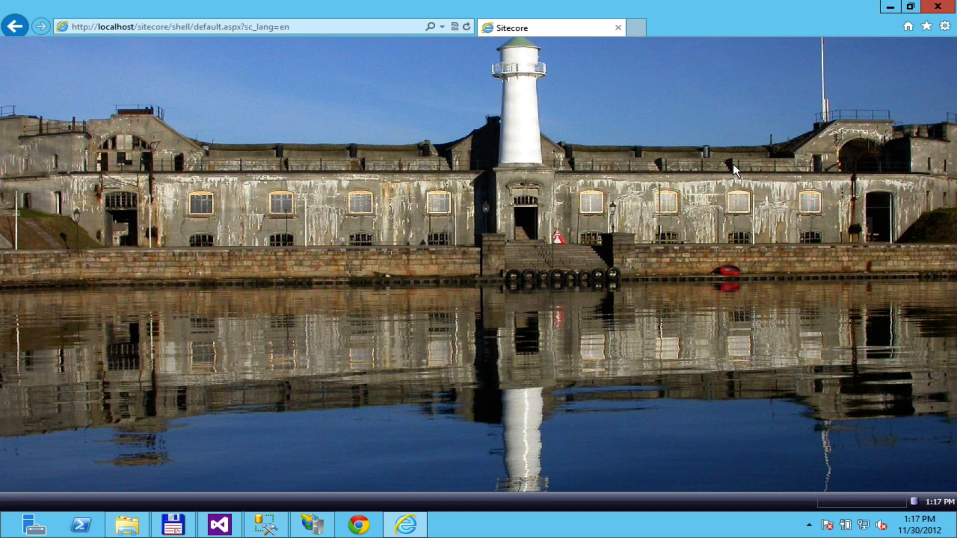
Try Log Off from the Sitecore start menu, continuing past the script error.
key("super+c")
left_click(244, 177)
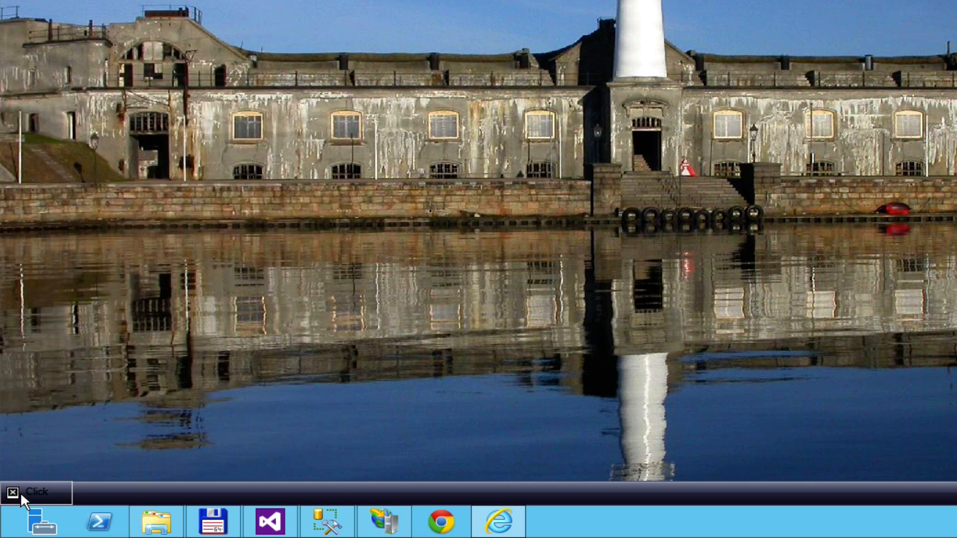
left_click(20, 492)
left_click(328, 460)
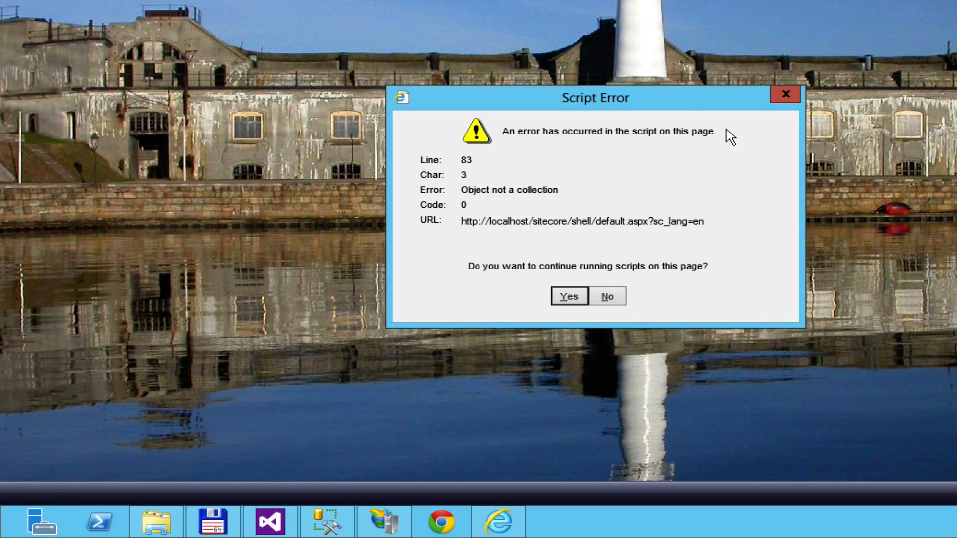
left_click(569, 297)
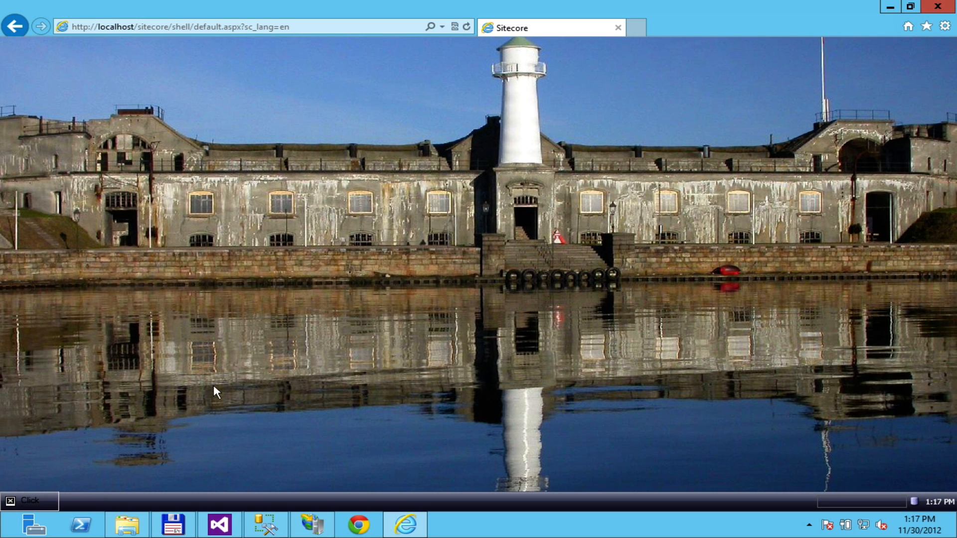
Retry Log Off, stop scripts on the error prompt, and open Google Chrome.
left_click(40, 494)
left_click(259, 479)
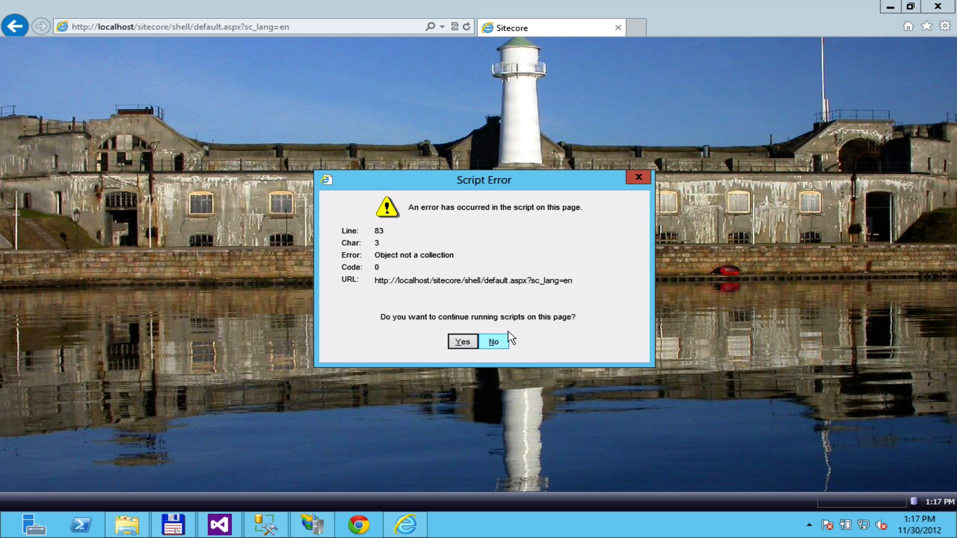
left_click(493, 339)
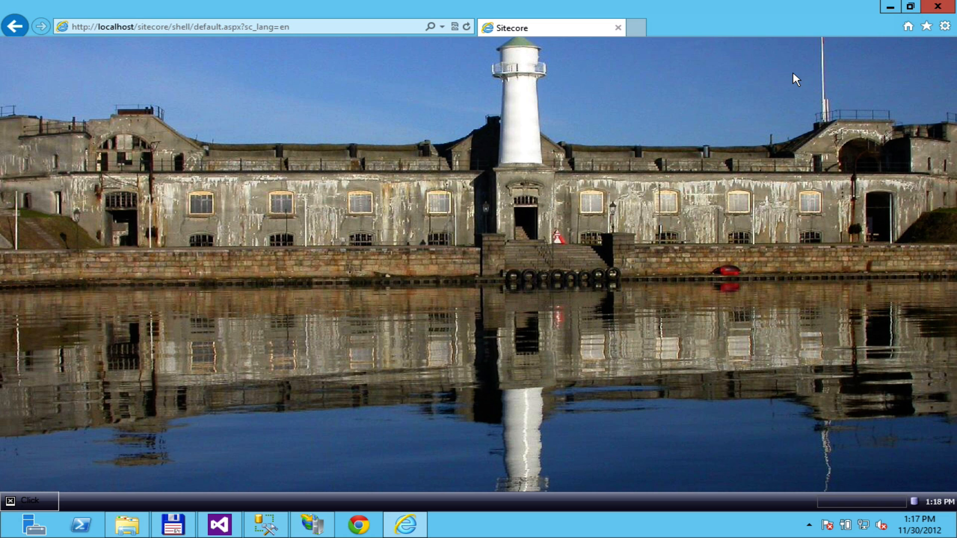
left_click(358, 525)
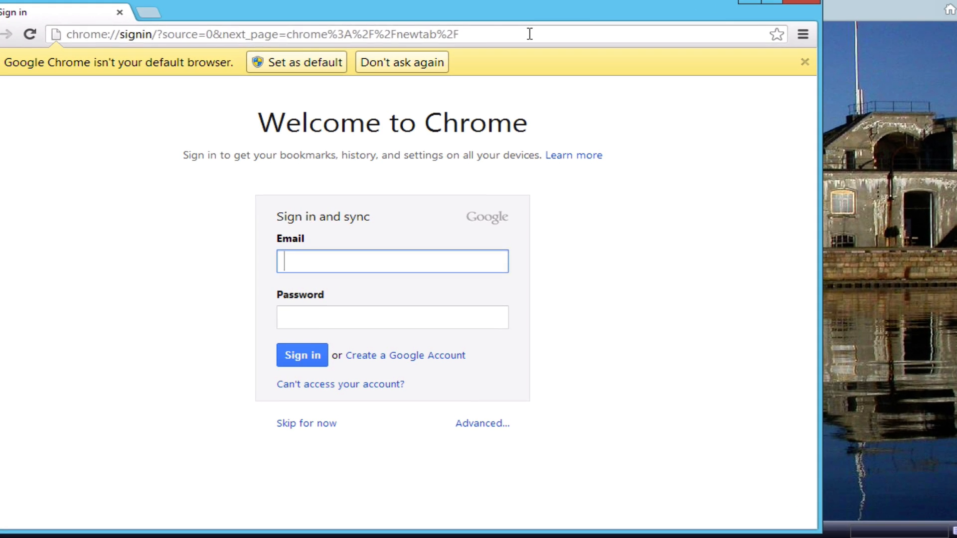
Load localhost/sitecore in Chrome and log in to the Sitecore desktop, declining to save the password.
left_click(525, 48)
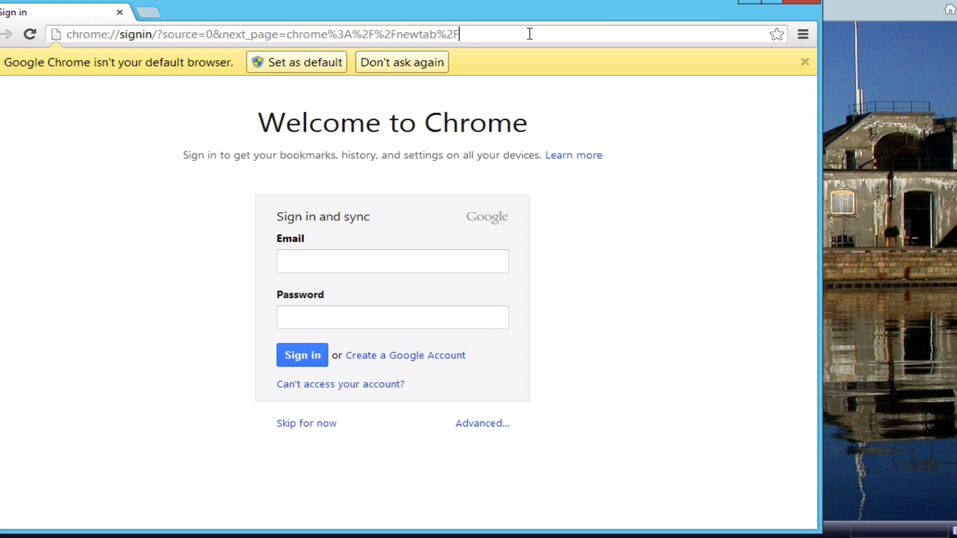
type("h")
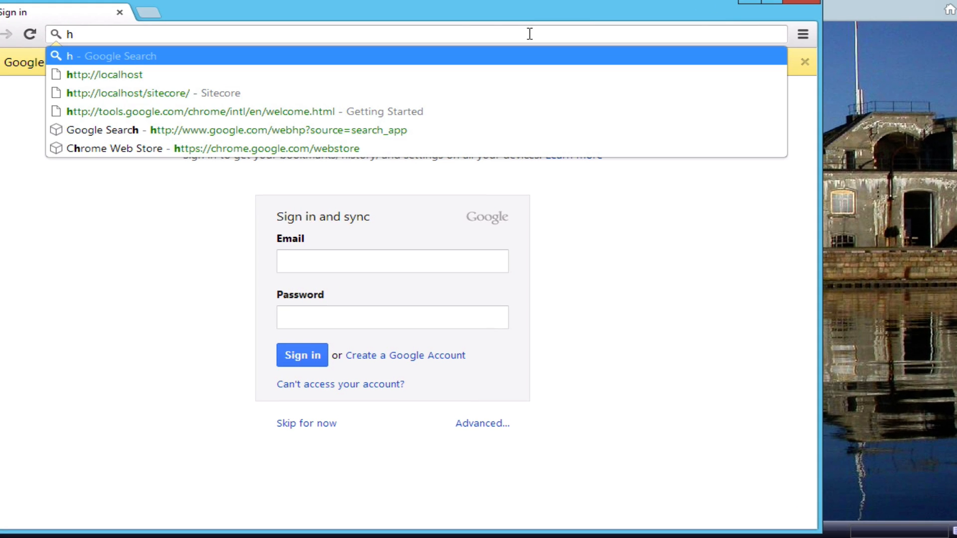
key("Down")
key("Down")
key("Return")
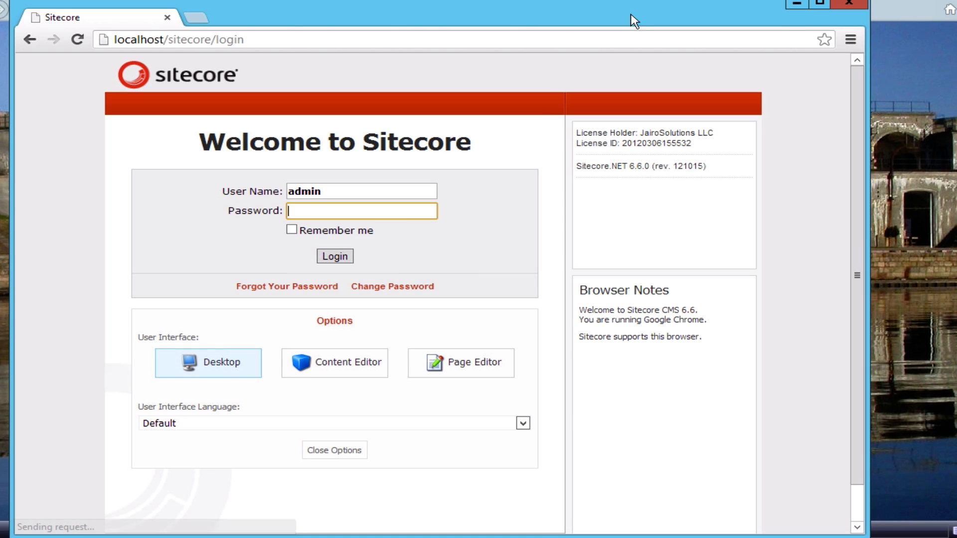
type("b")
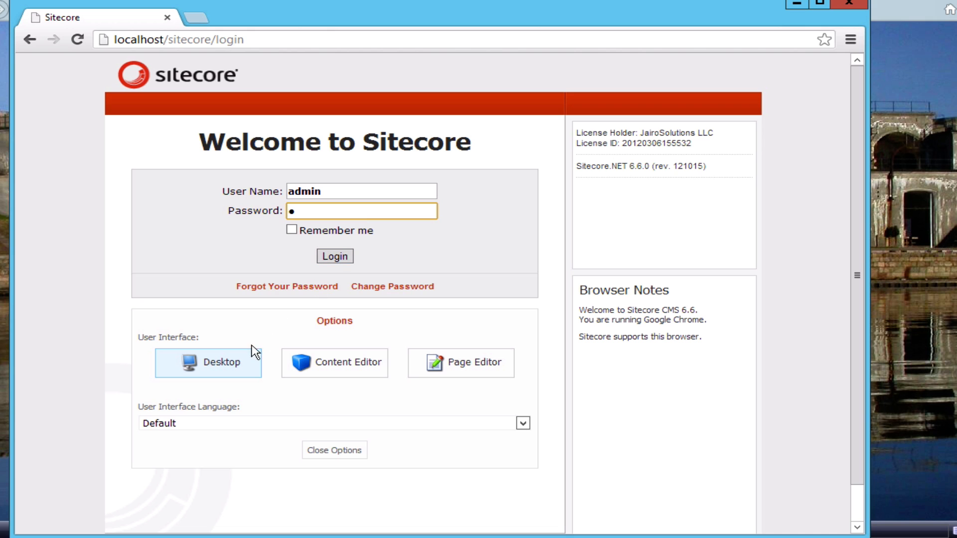
left_click(223, 371)
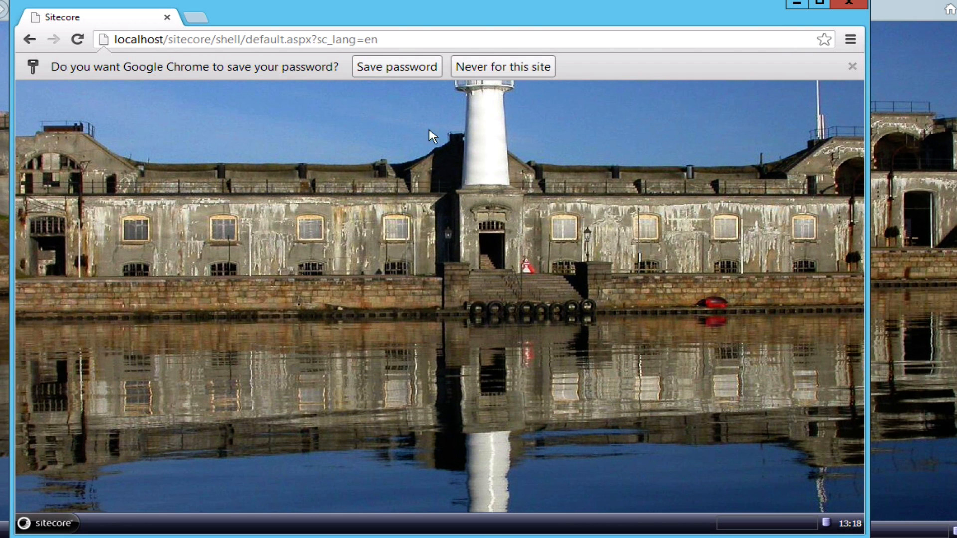
left_click(507, 66)
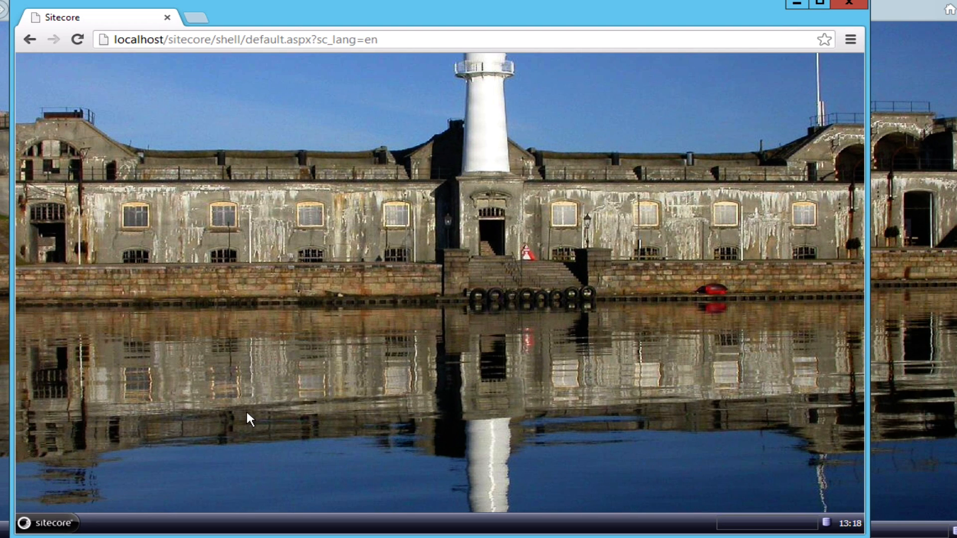
Launch the Content Editor from the Sitecore start menu, close it, and log off.
left_click(59, 521)
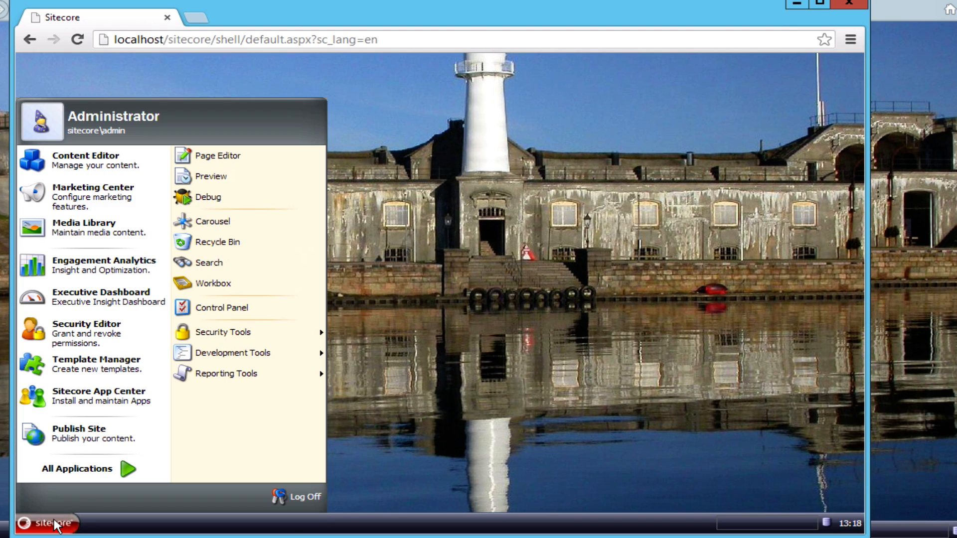
left_click(98, 167)
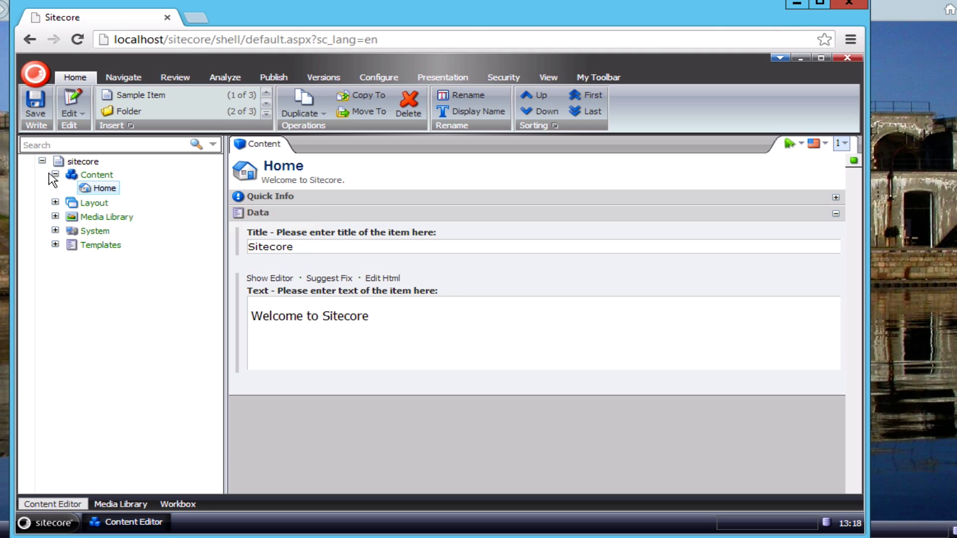
left_click(847, 59)
left_click(48, 527)
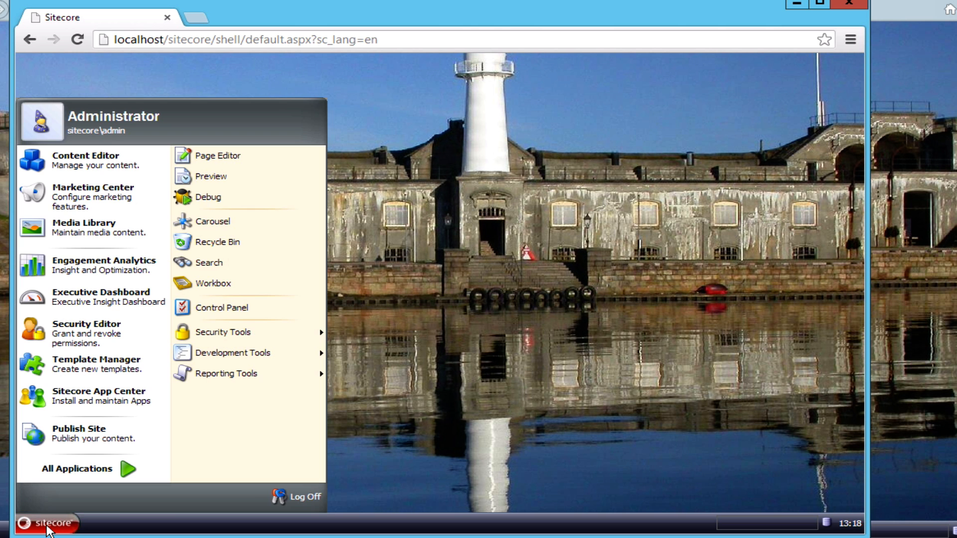
left_click(293, 497)
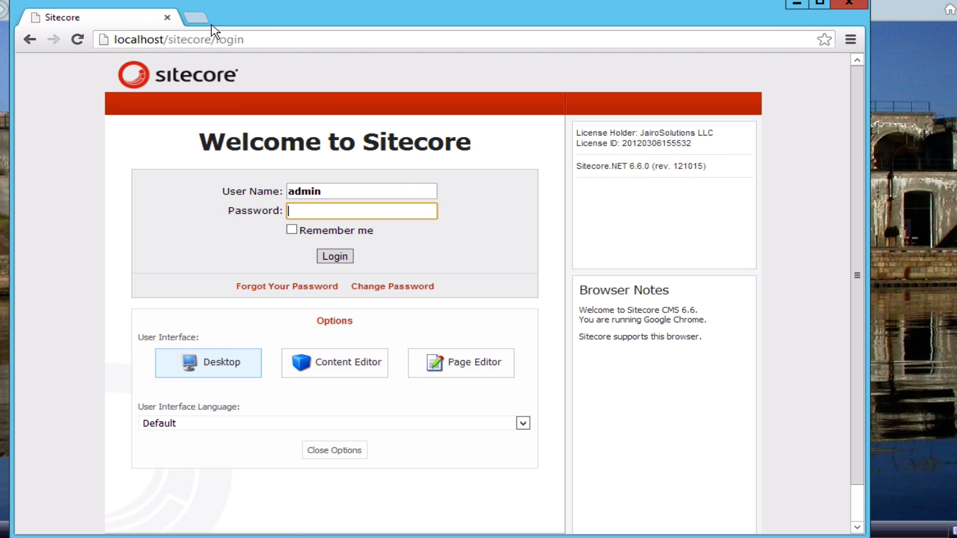
Trim the address to localhost to show the Welcome to Sitecore page, then return to the Word checklist.
left_click(214, 38)
left_click_drag(168, 39, 268, 36)
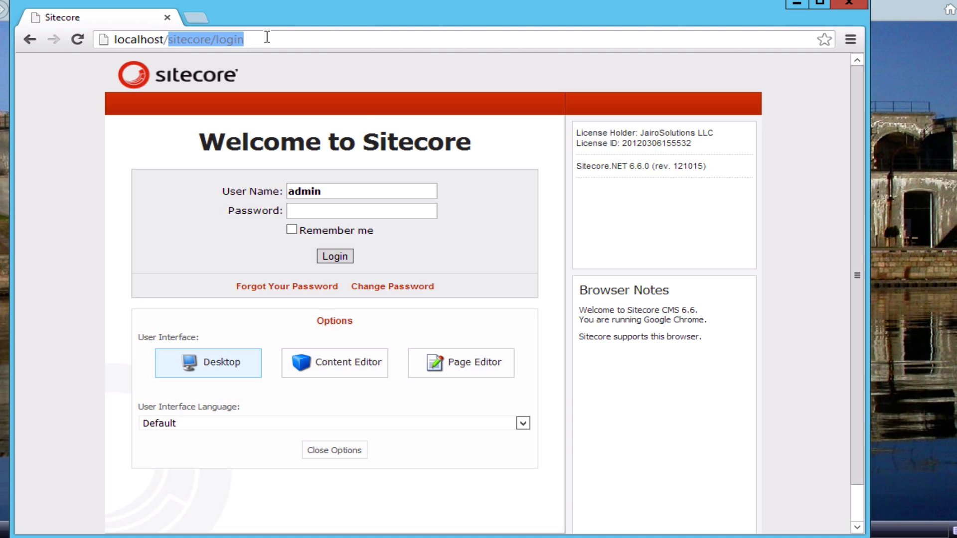
key("BackSpace")
key("Return")
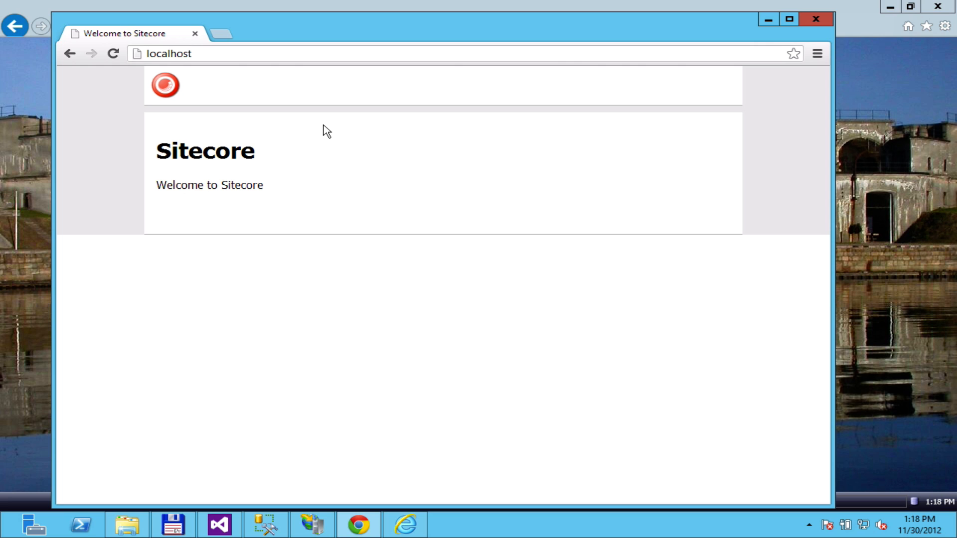
key("ctrl+Right")
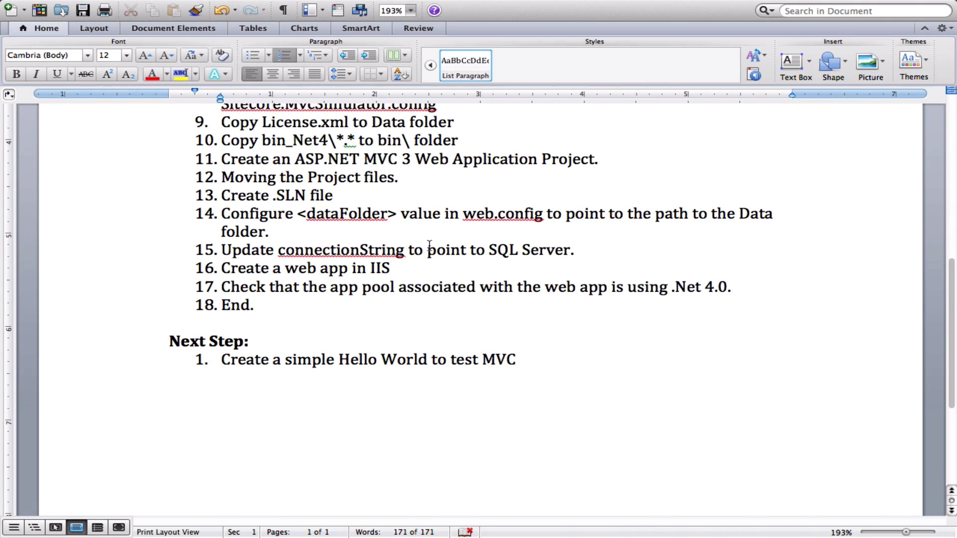
scroll(429, 244, "up", 3)
scroll(429, 245, "up", 4)
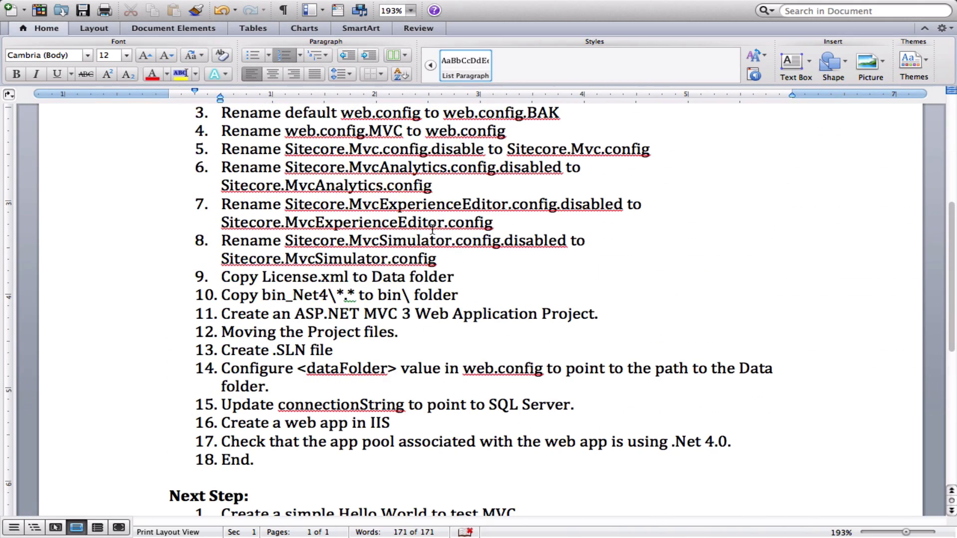
scroll(432, 230, "down", 7)
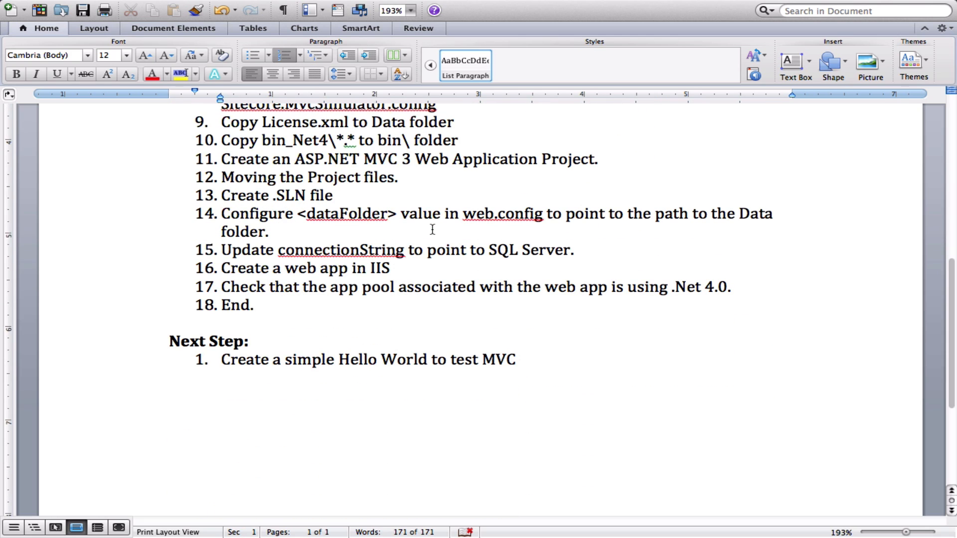
scroll(433, 230, "up", 1)
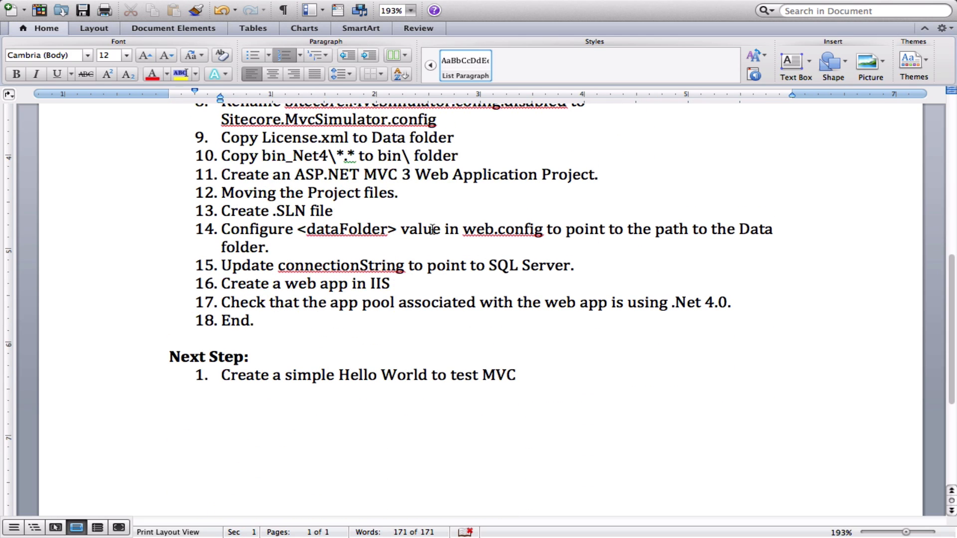